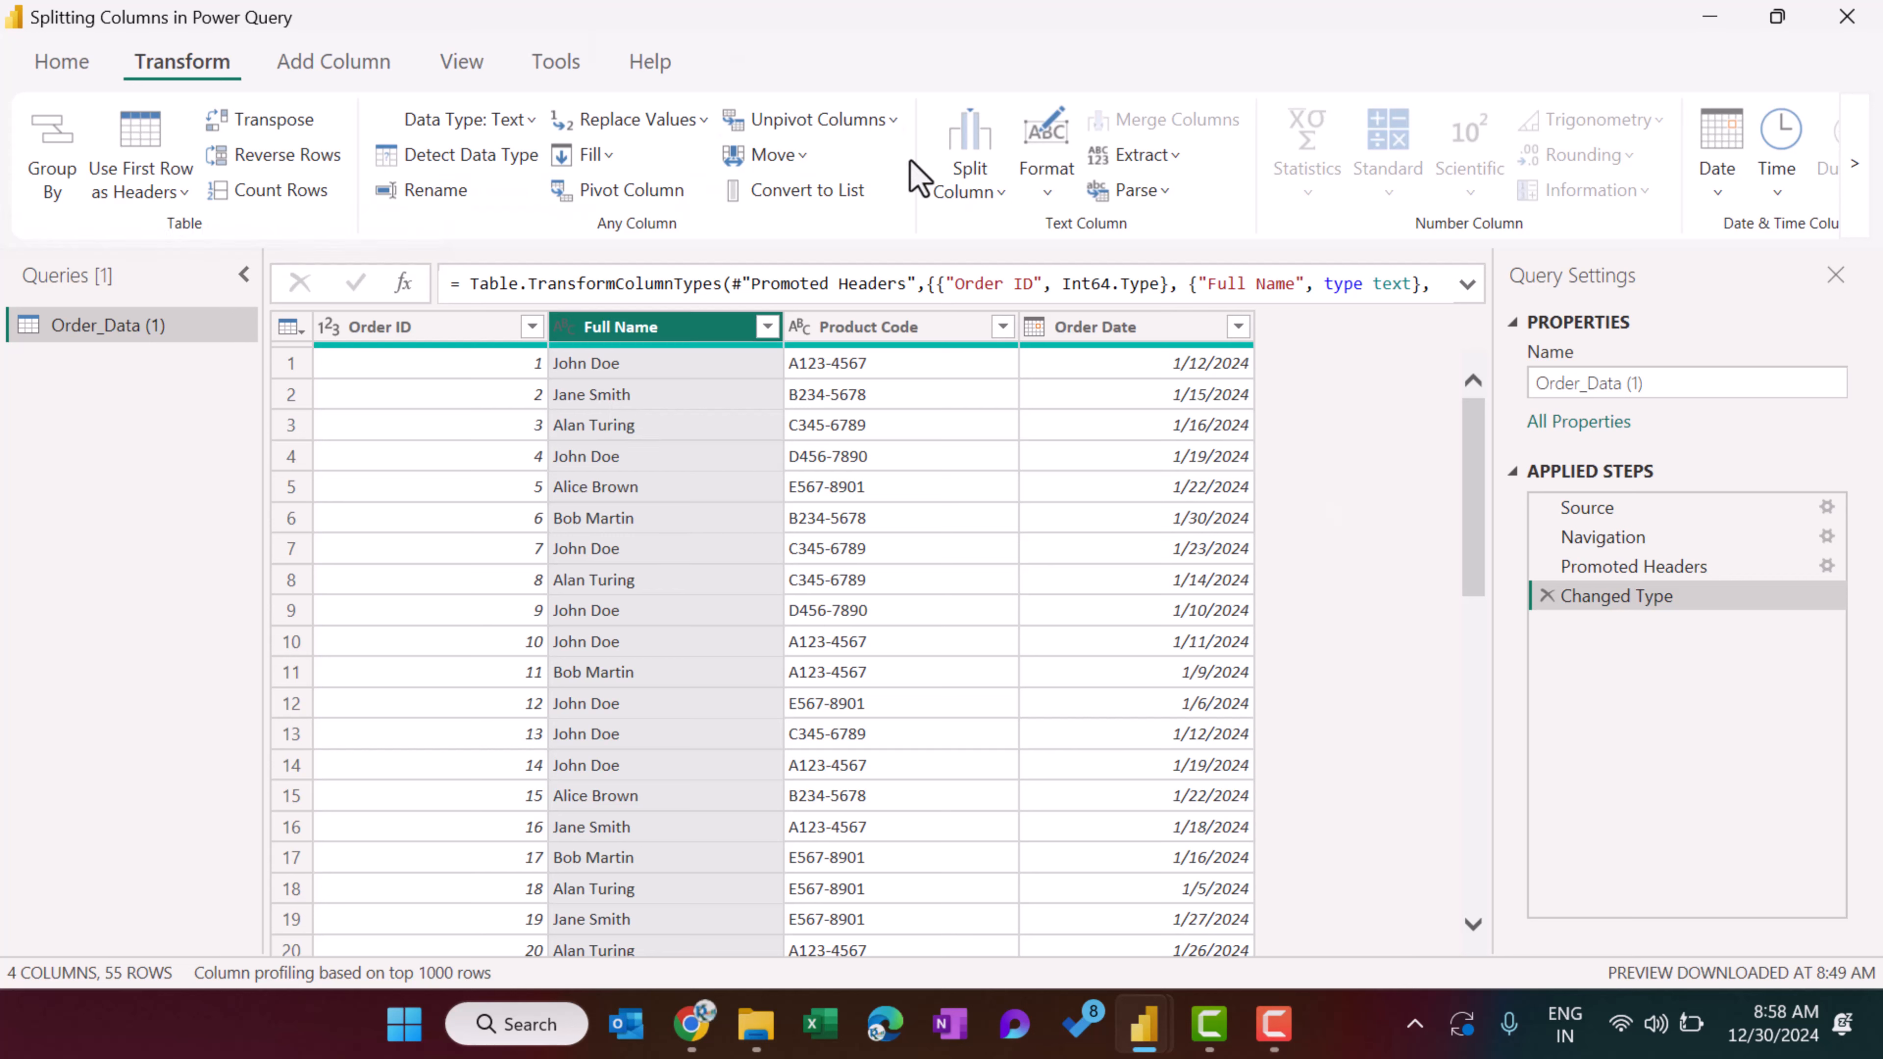
# Split the Full Name column by the Space delimiter at each occurrence of the delimiter.
pyautogui.click(1004, 208)
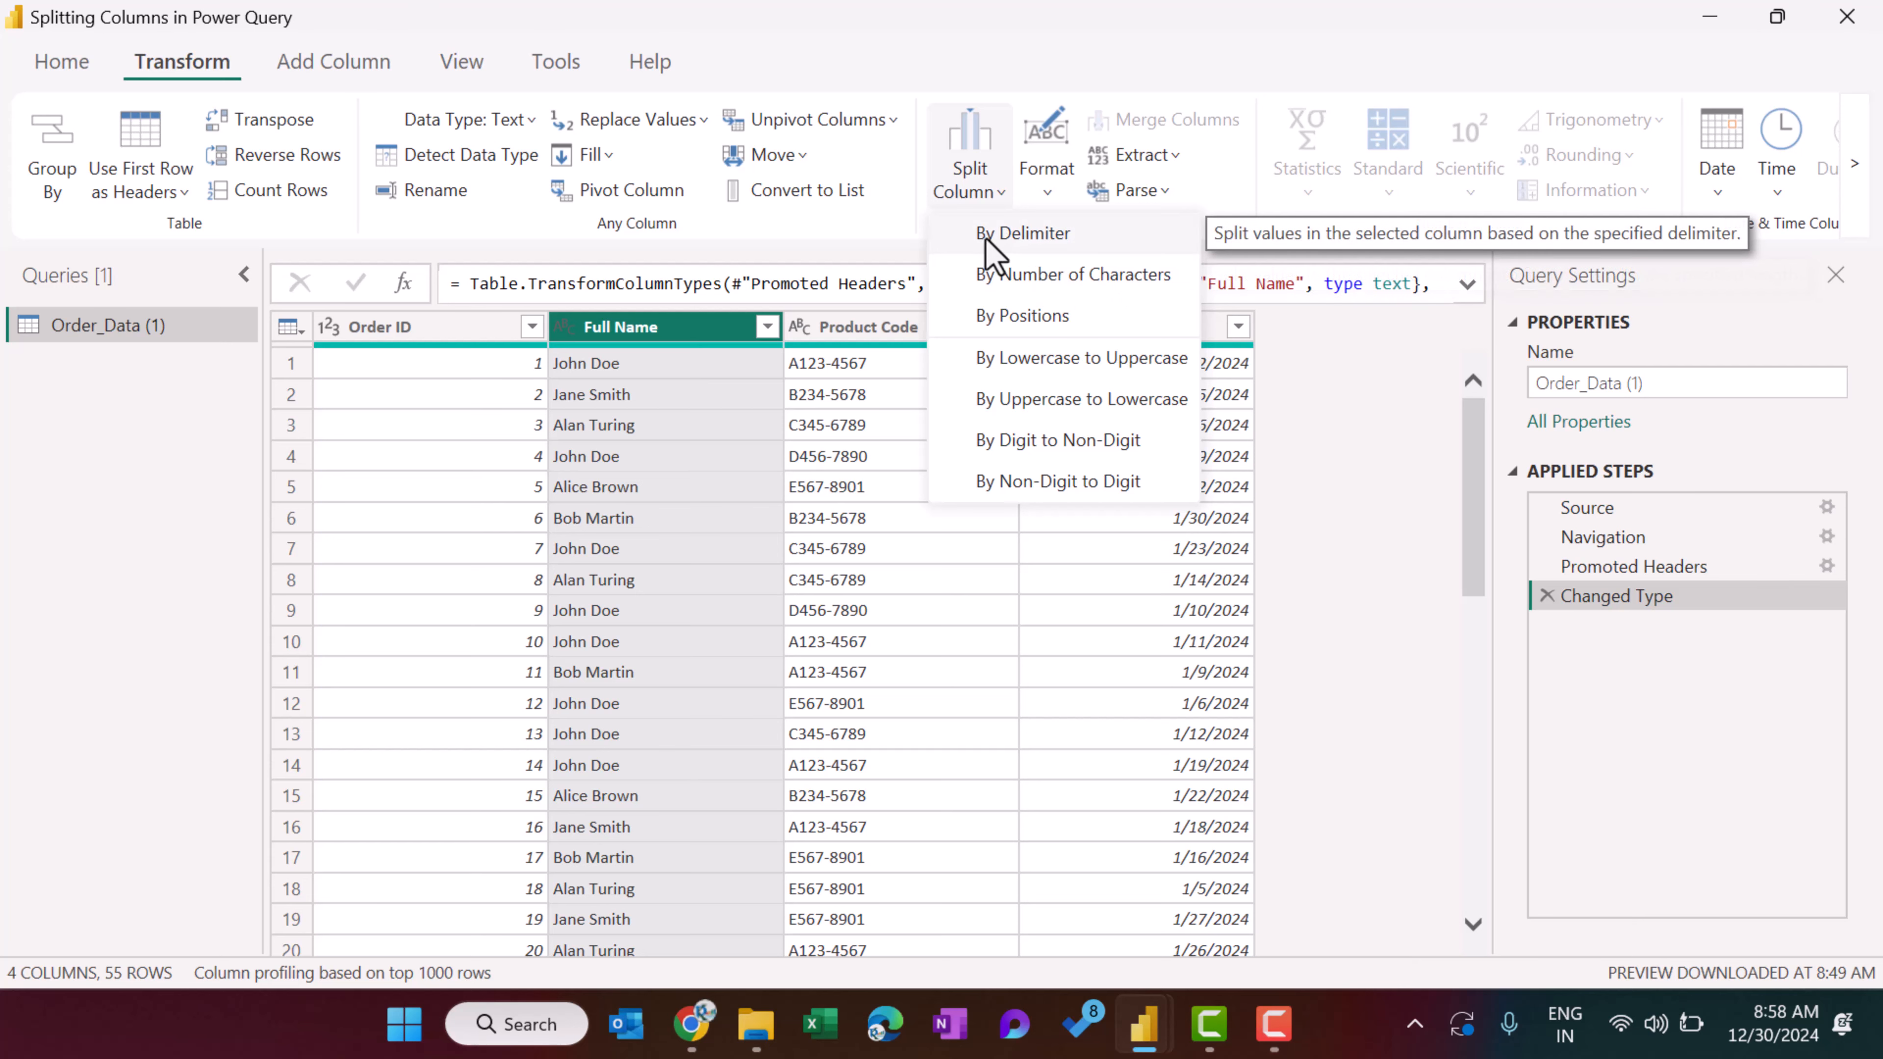
pyautogui.click(1269, 429)
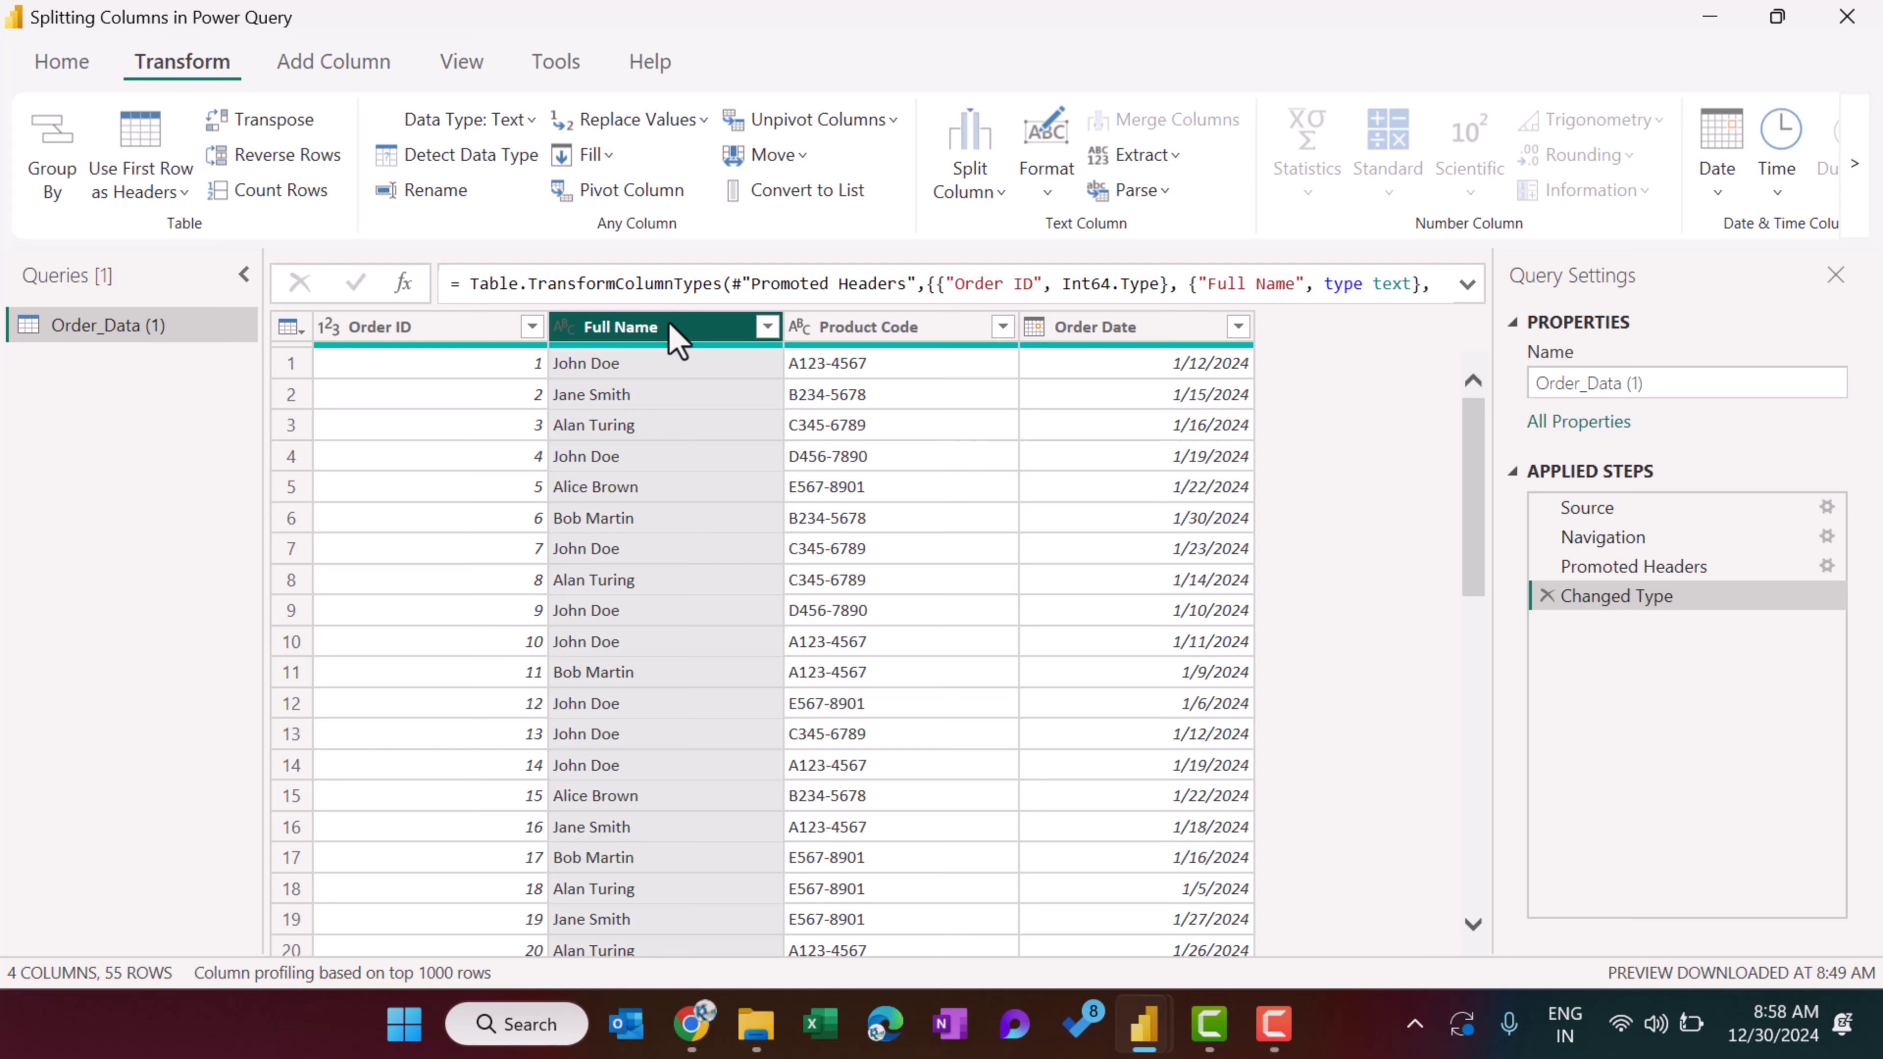
pyautogui.click(1000, 196)
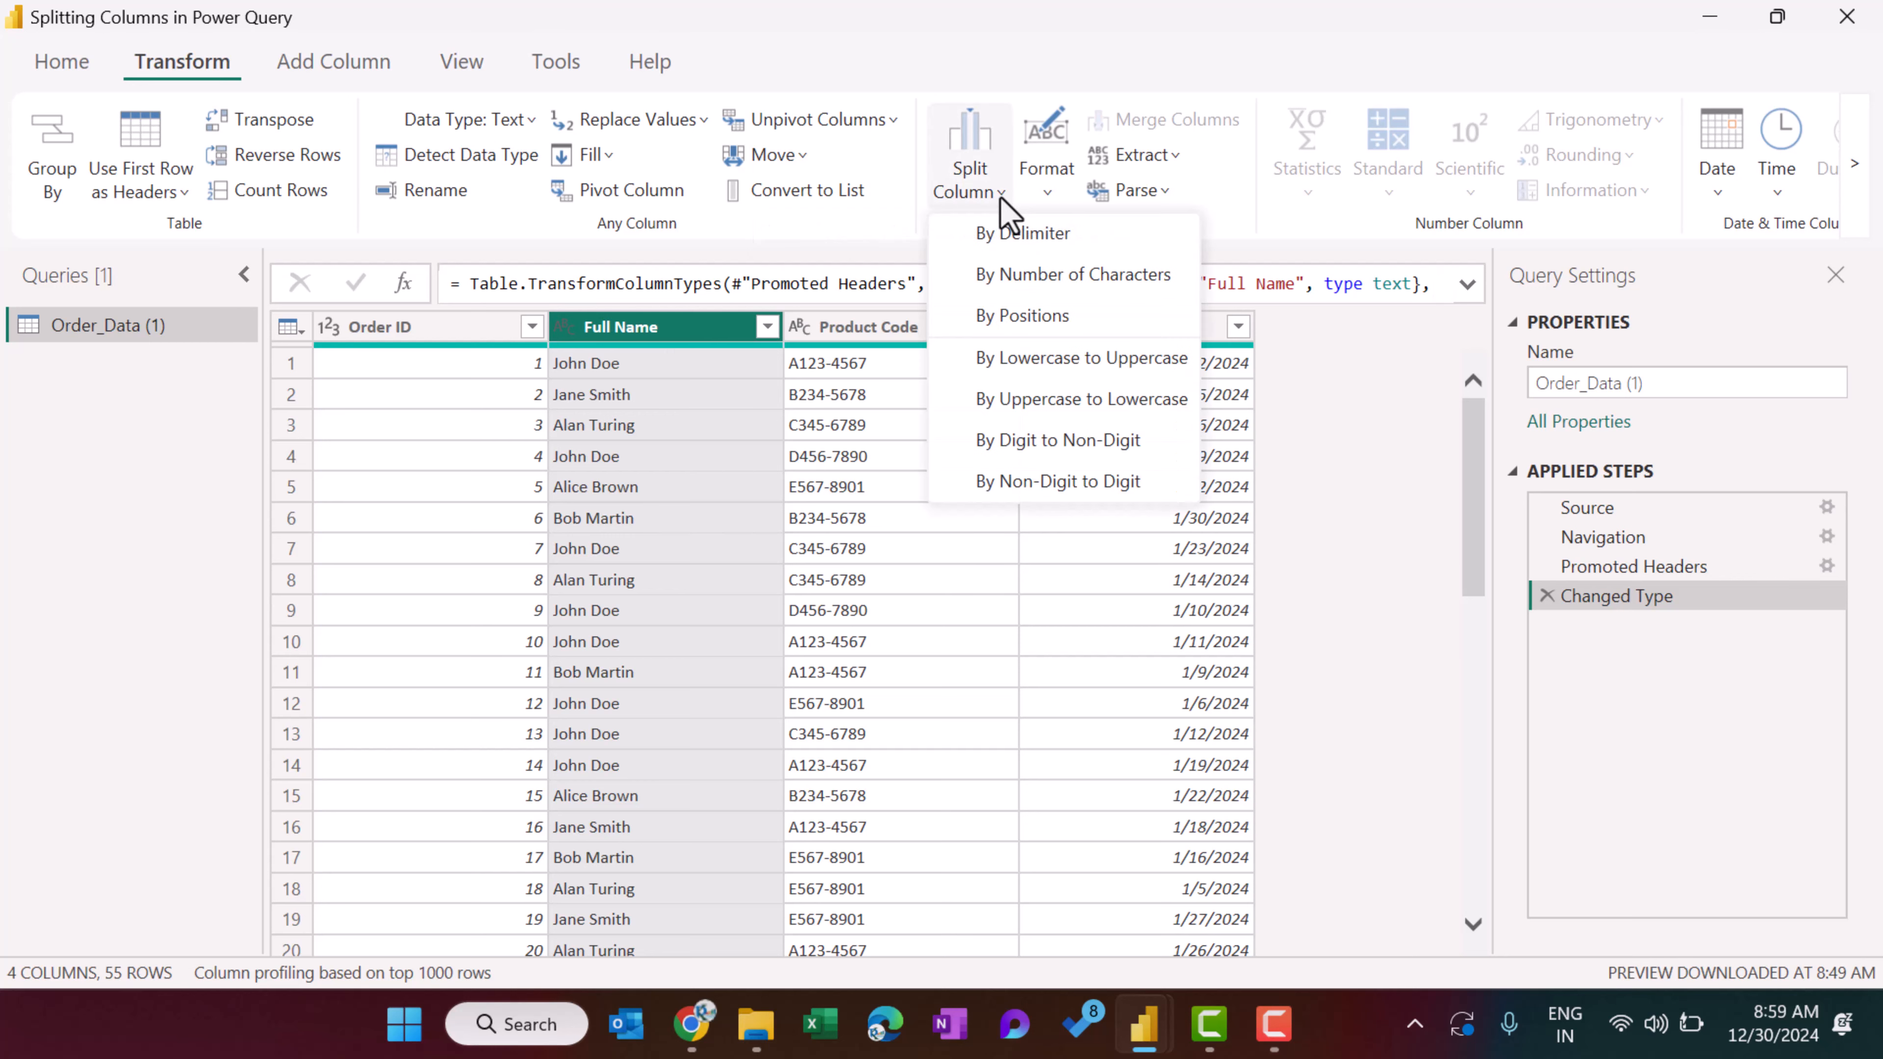
pyautogui.click(1027, 238)
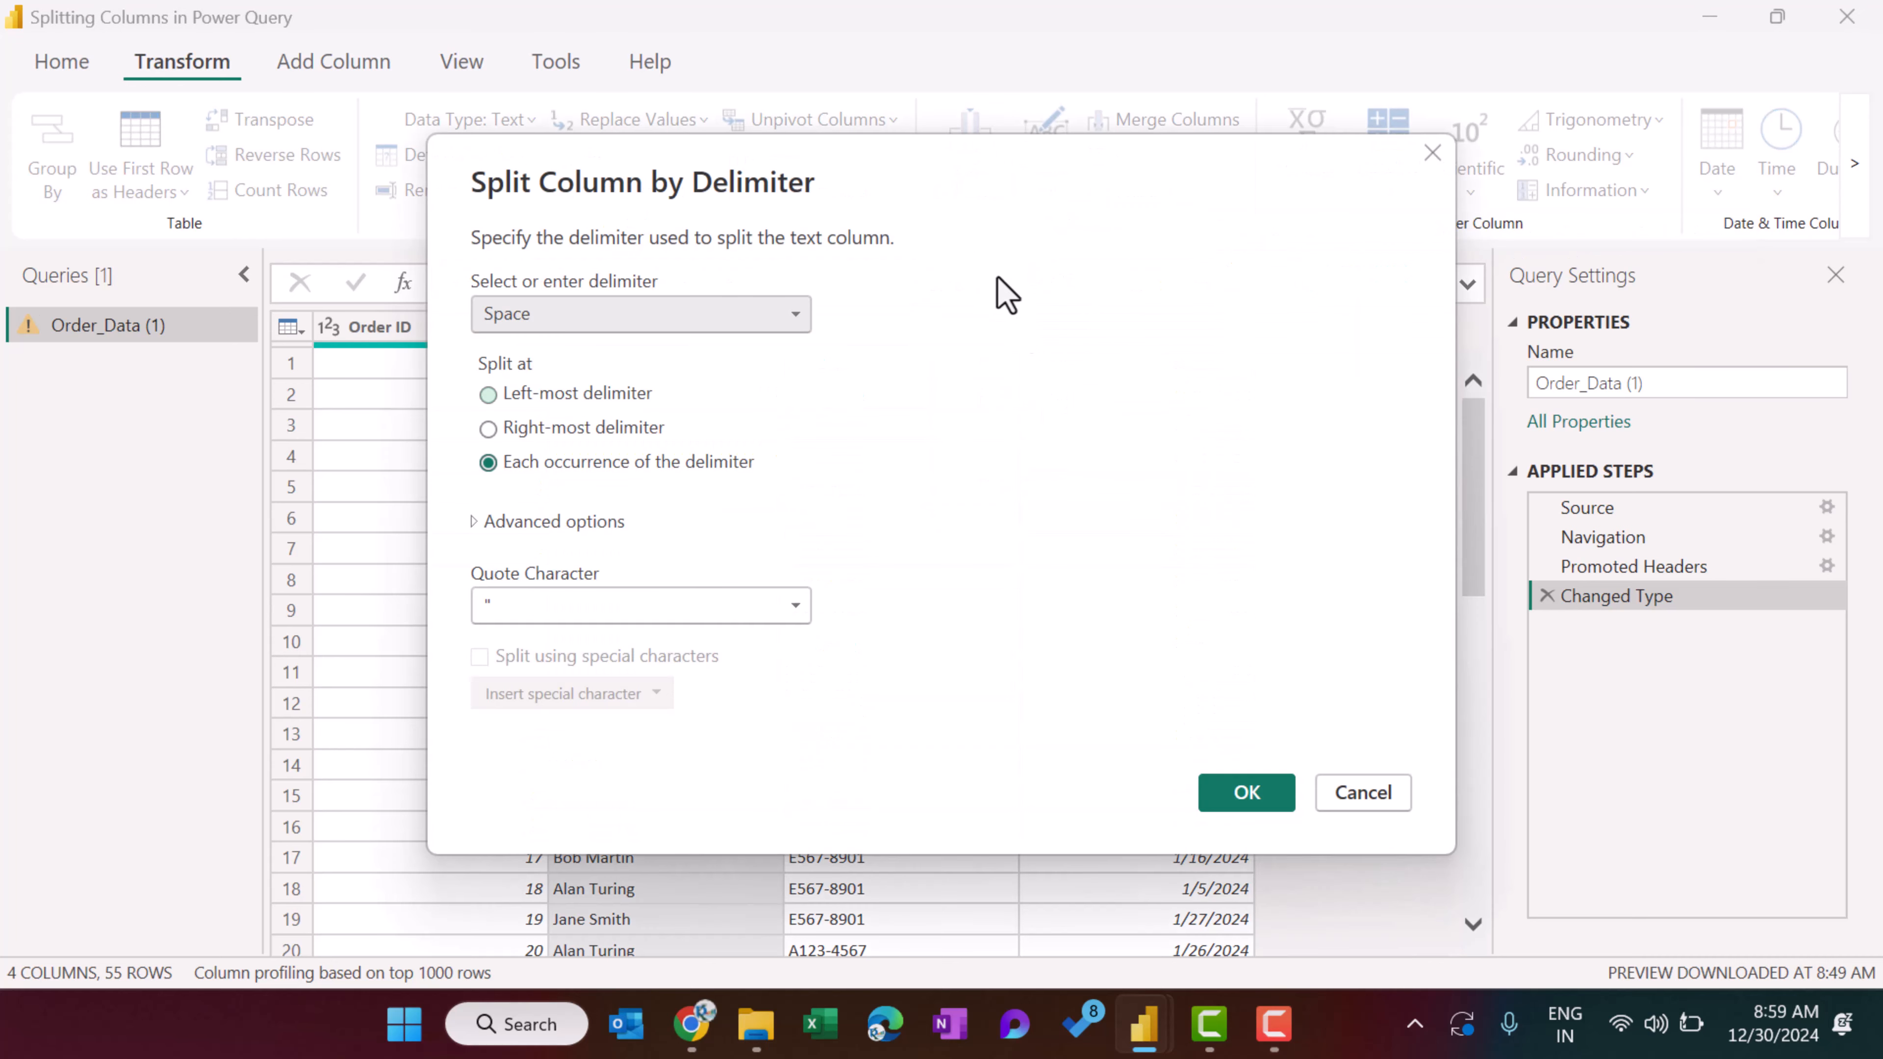
pyautogui.moveTo(752, 174); pyautogui.dragTo(1126, 171)
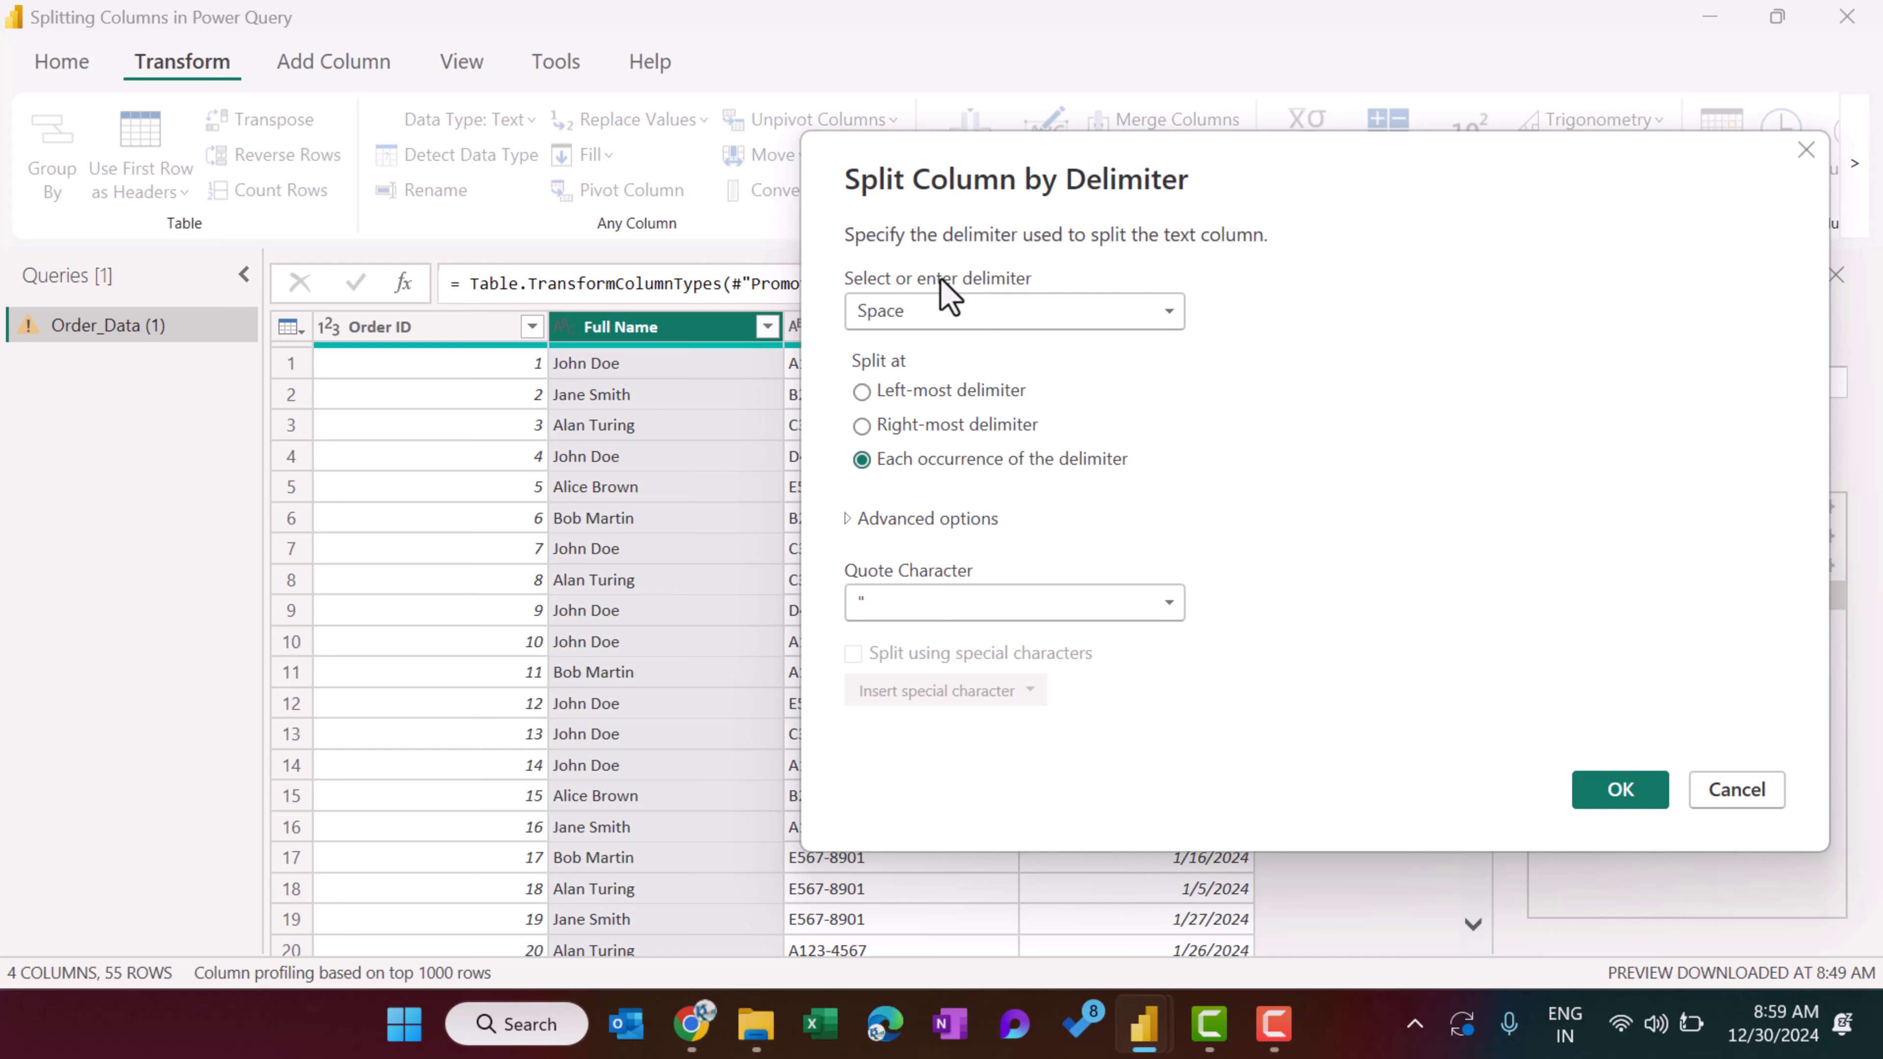
pyautogui.click(1011, 312)
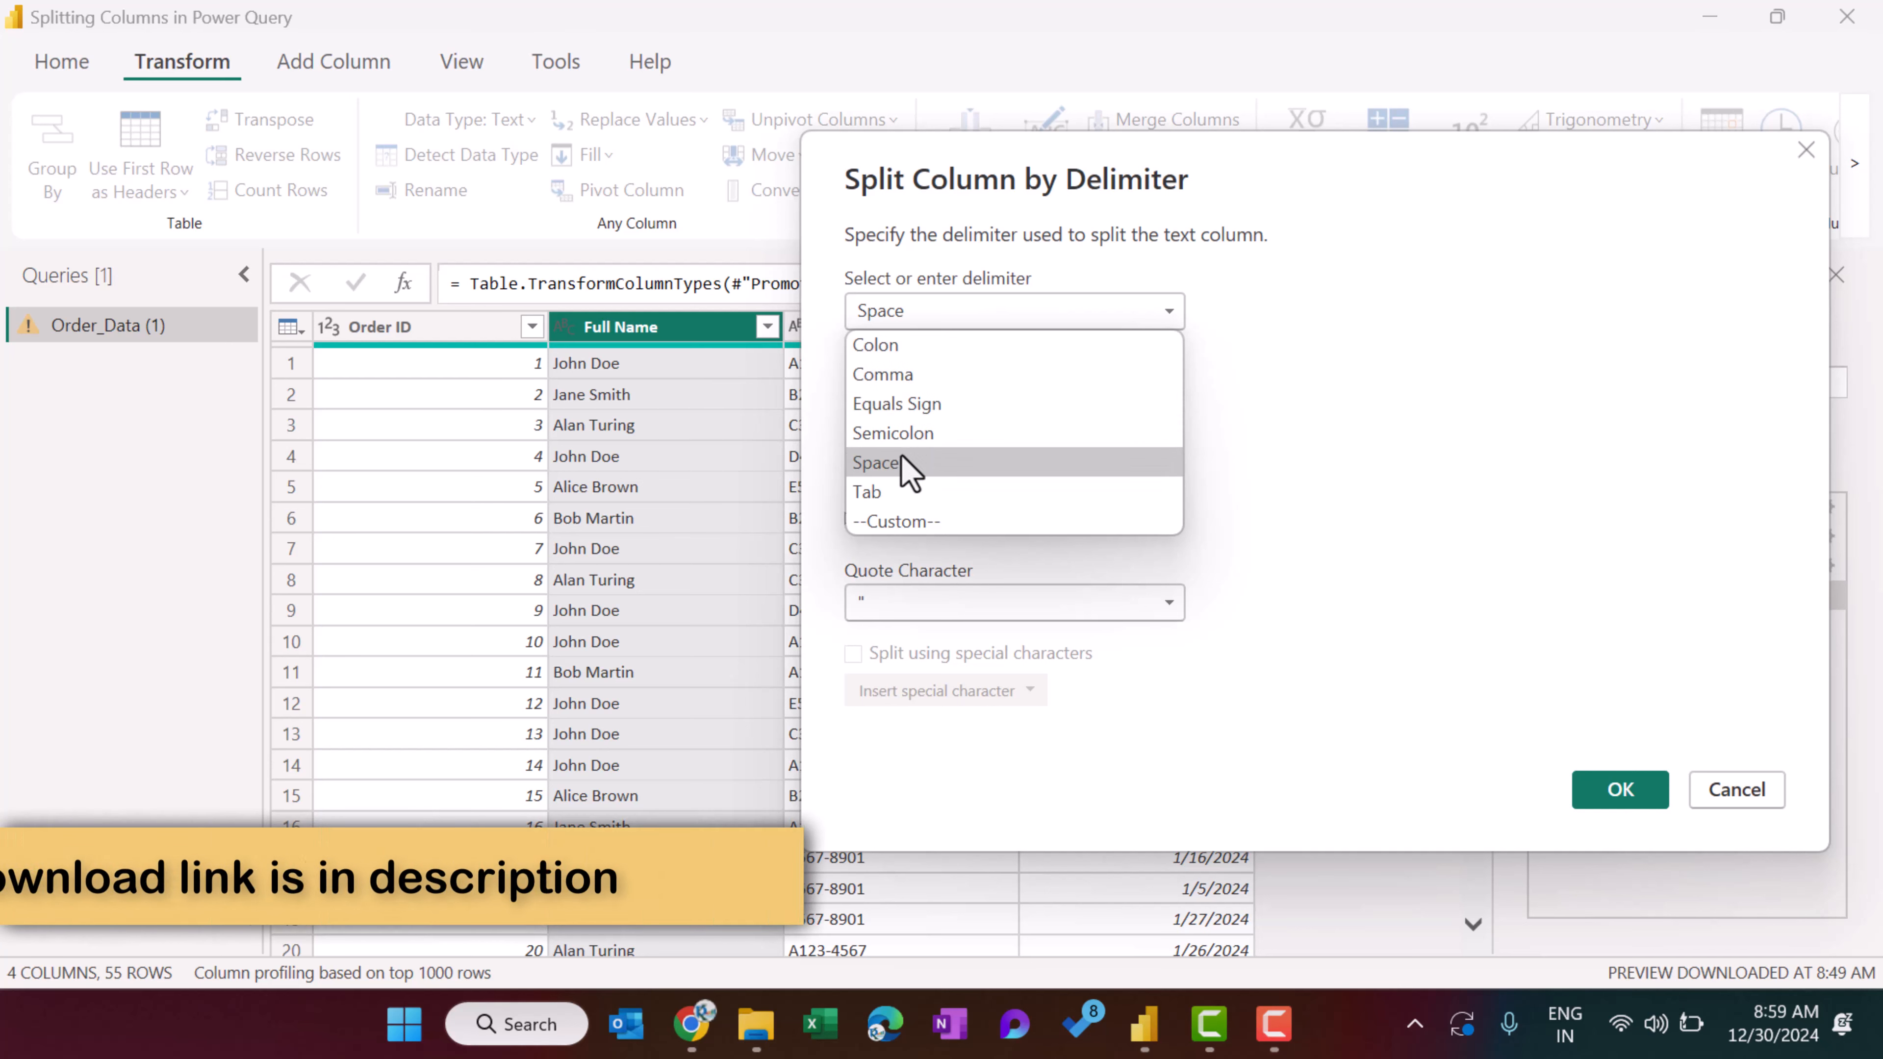
pyautogui.click(940, 522)
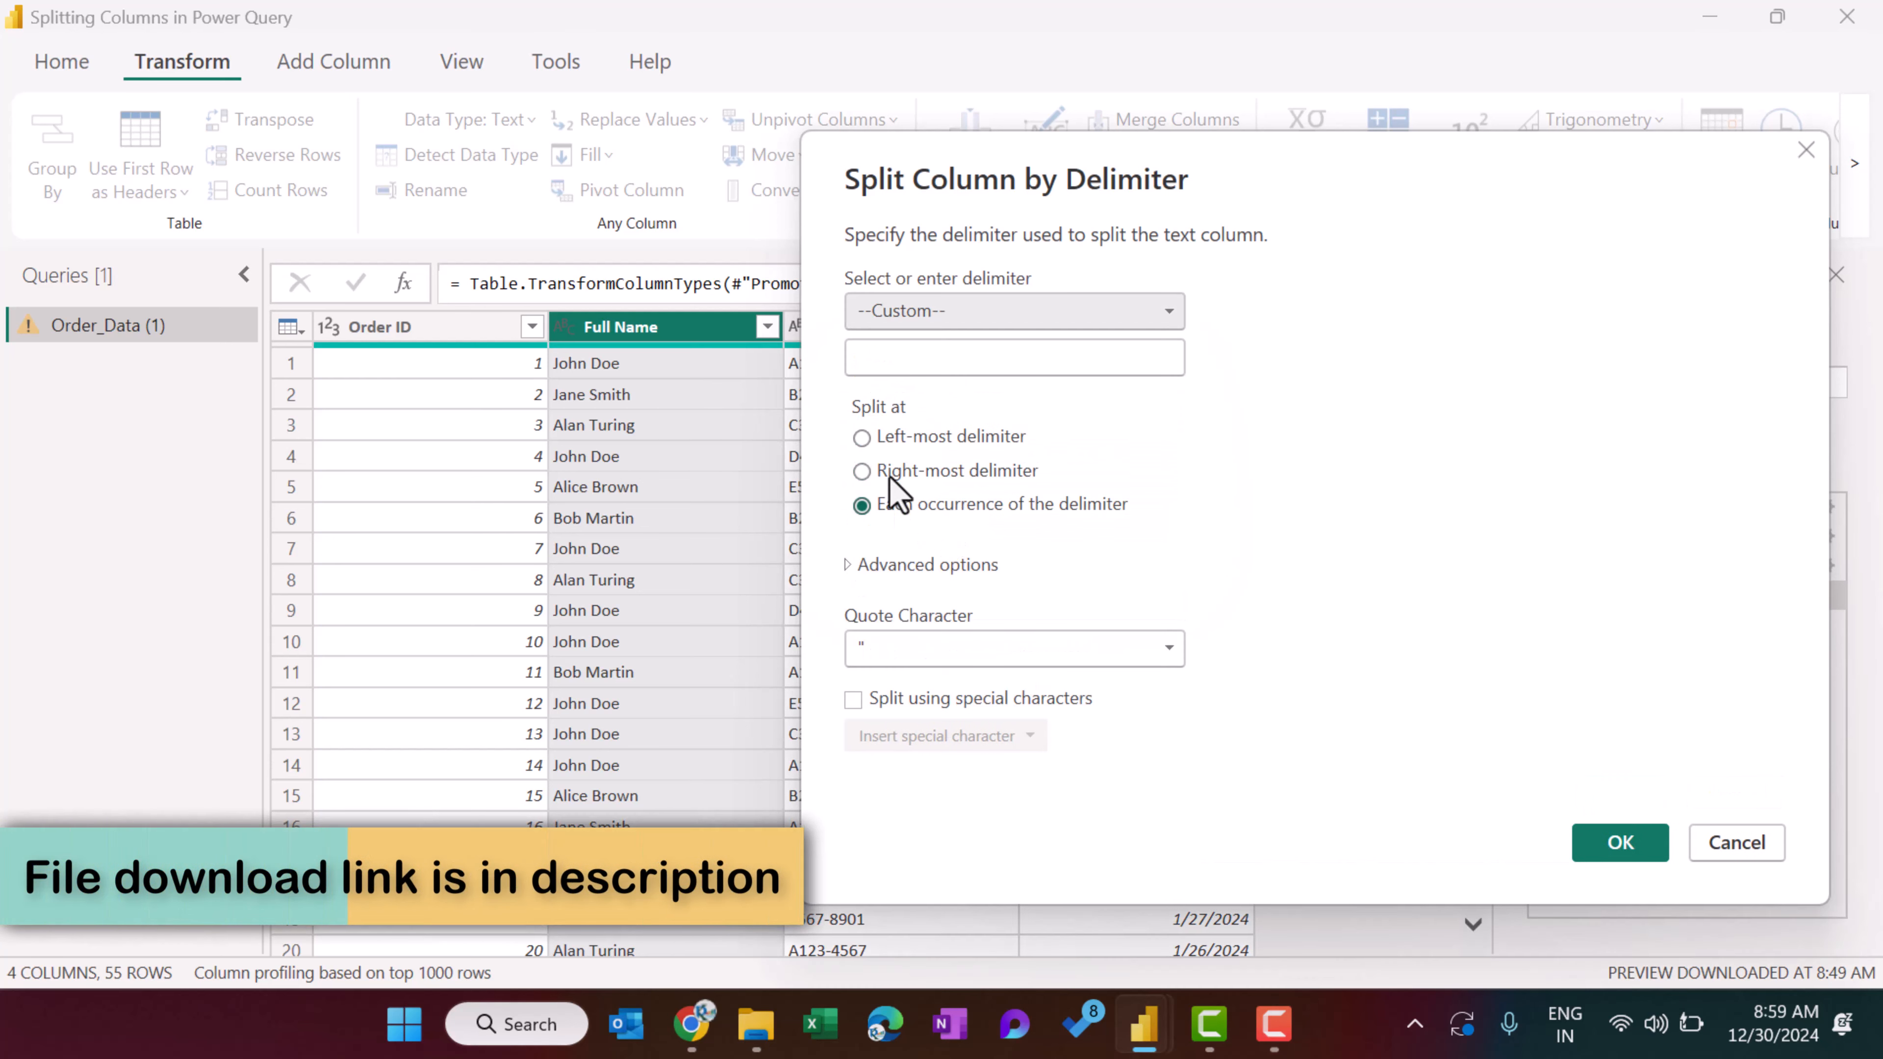
pyautogui.click(901, 356)
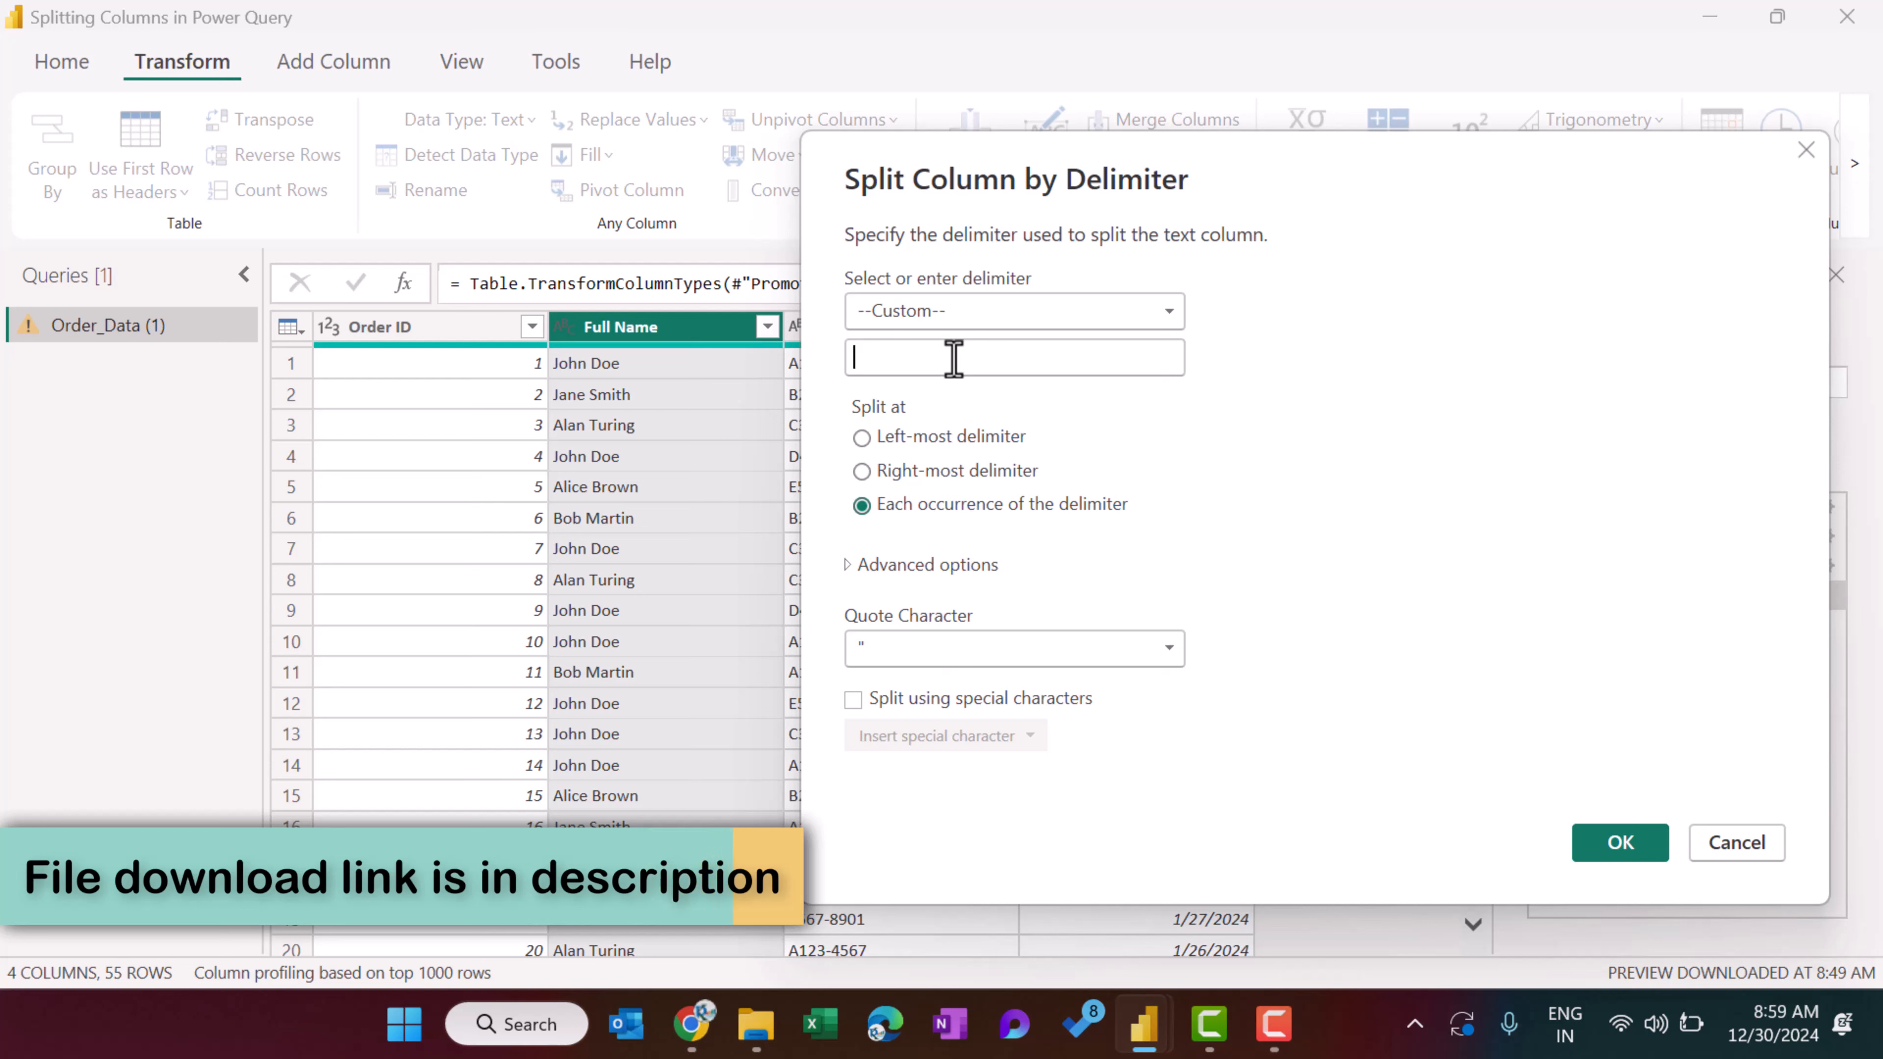
pyautogui.click(957, 316)
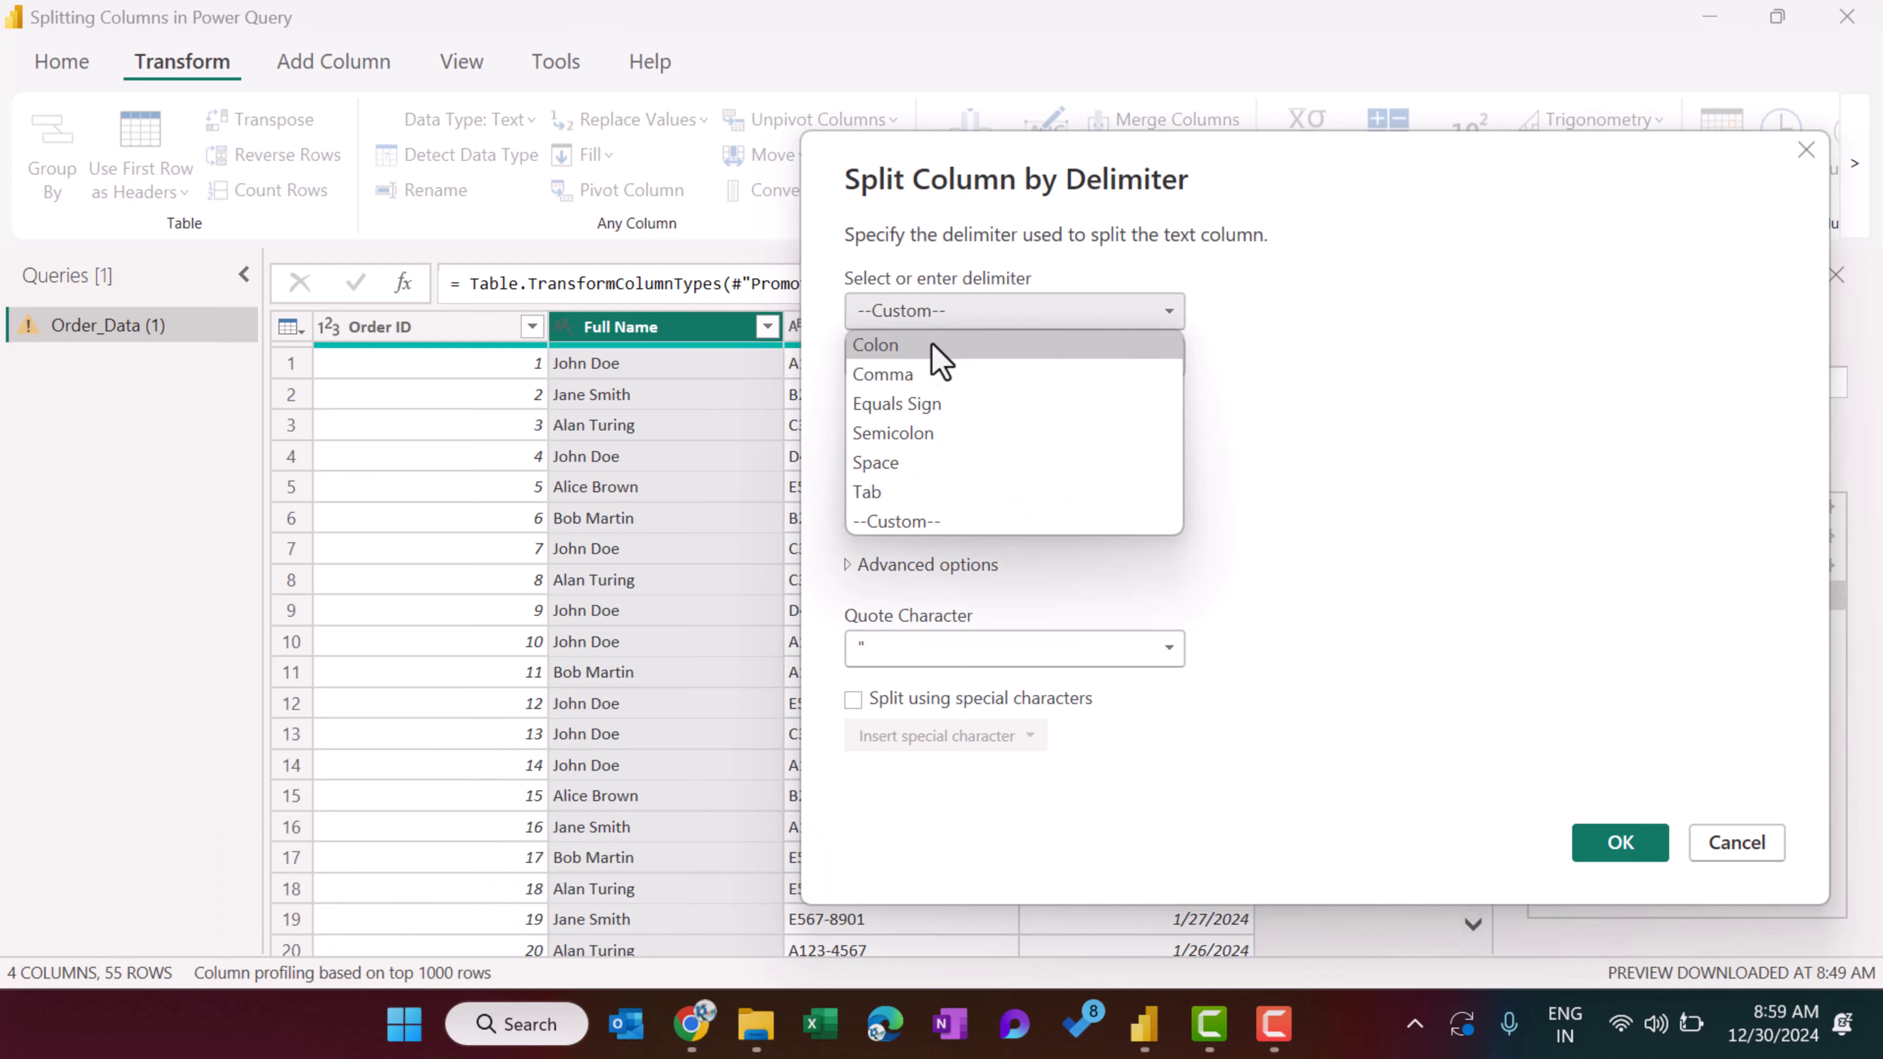
pyautogui.click(900, 463)
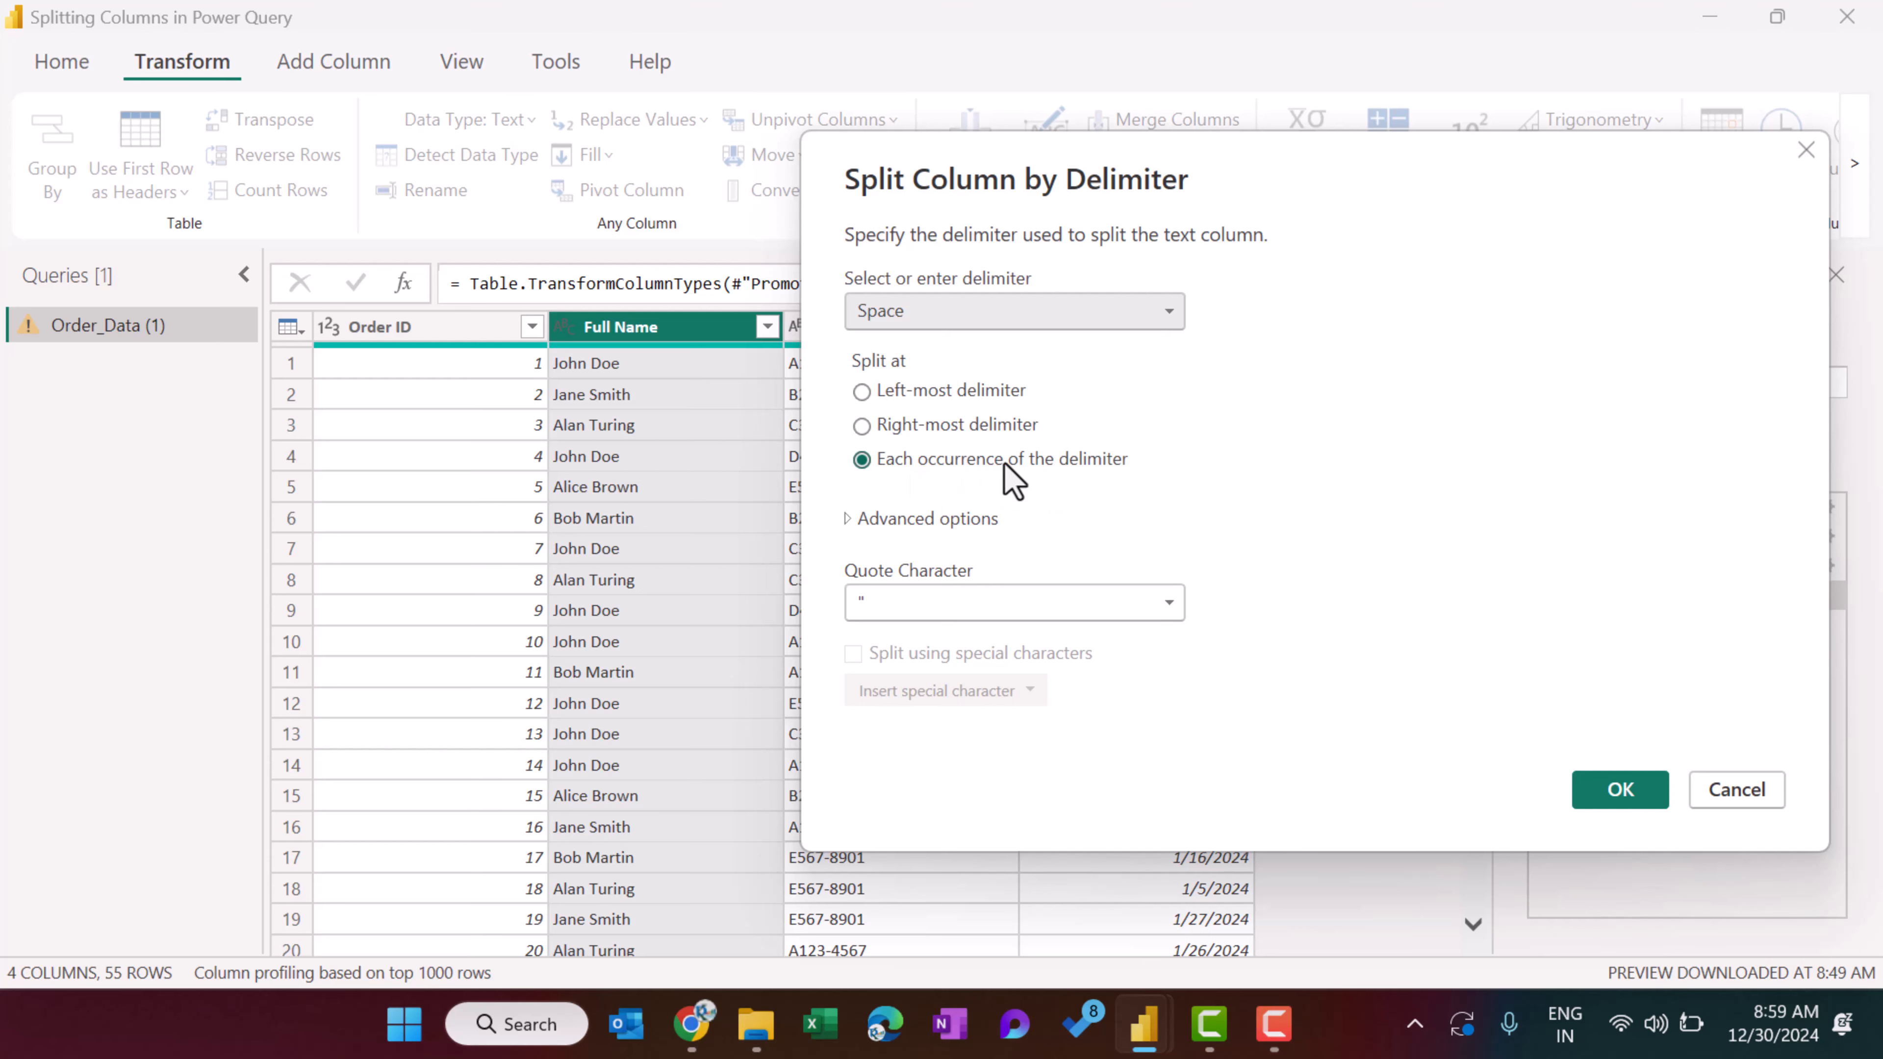
pyautogui.click(1619, 807)
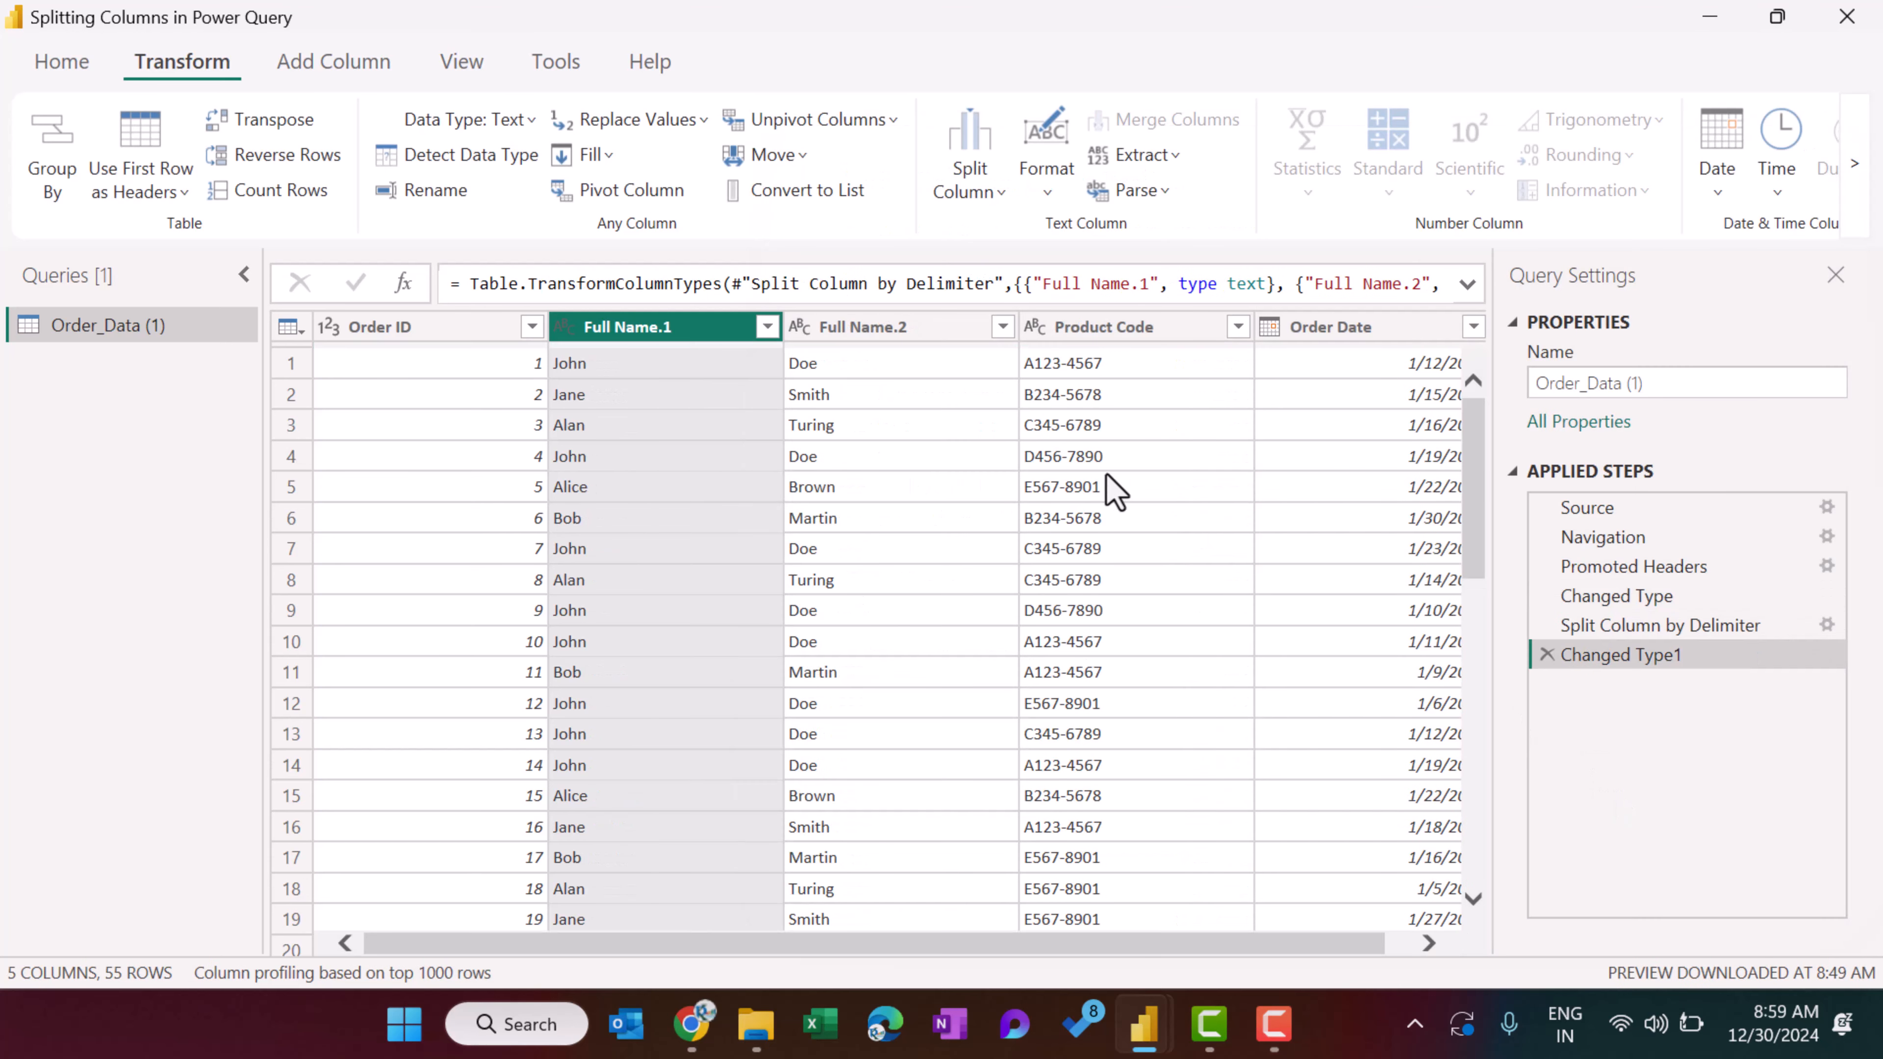
# Rename the Full Name.1 column as First Name and the Full Name.2 column as Last Name.
pyautogui.doubleClick(656, 330)
pyautogui.write('Fi')
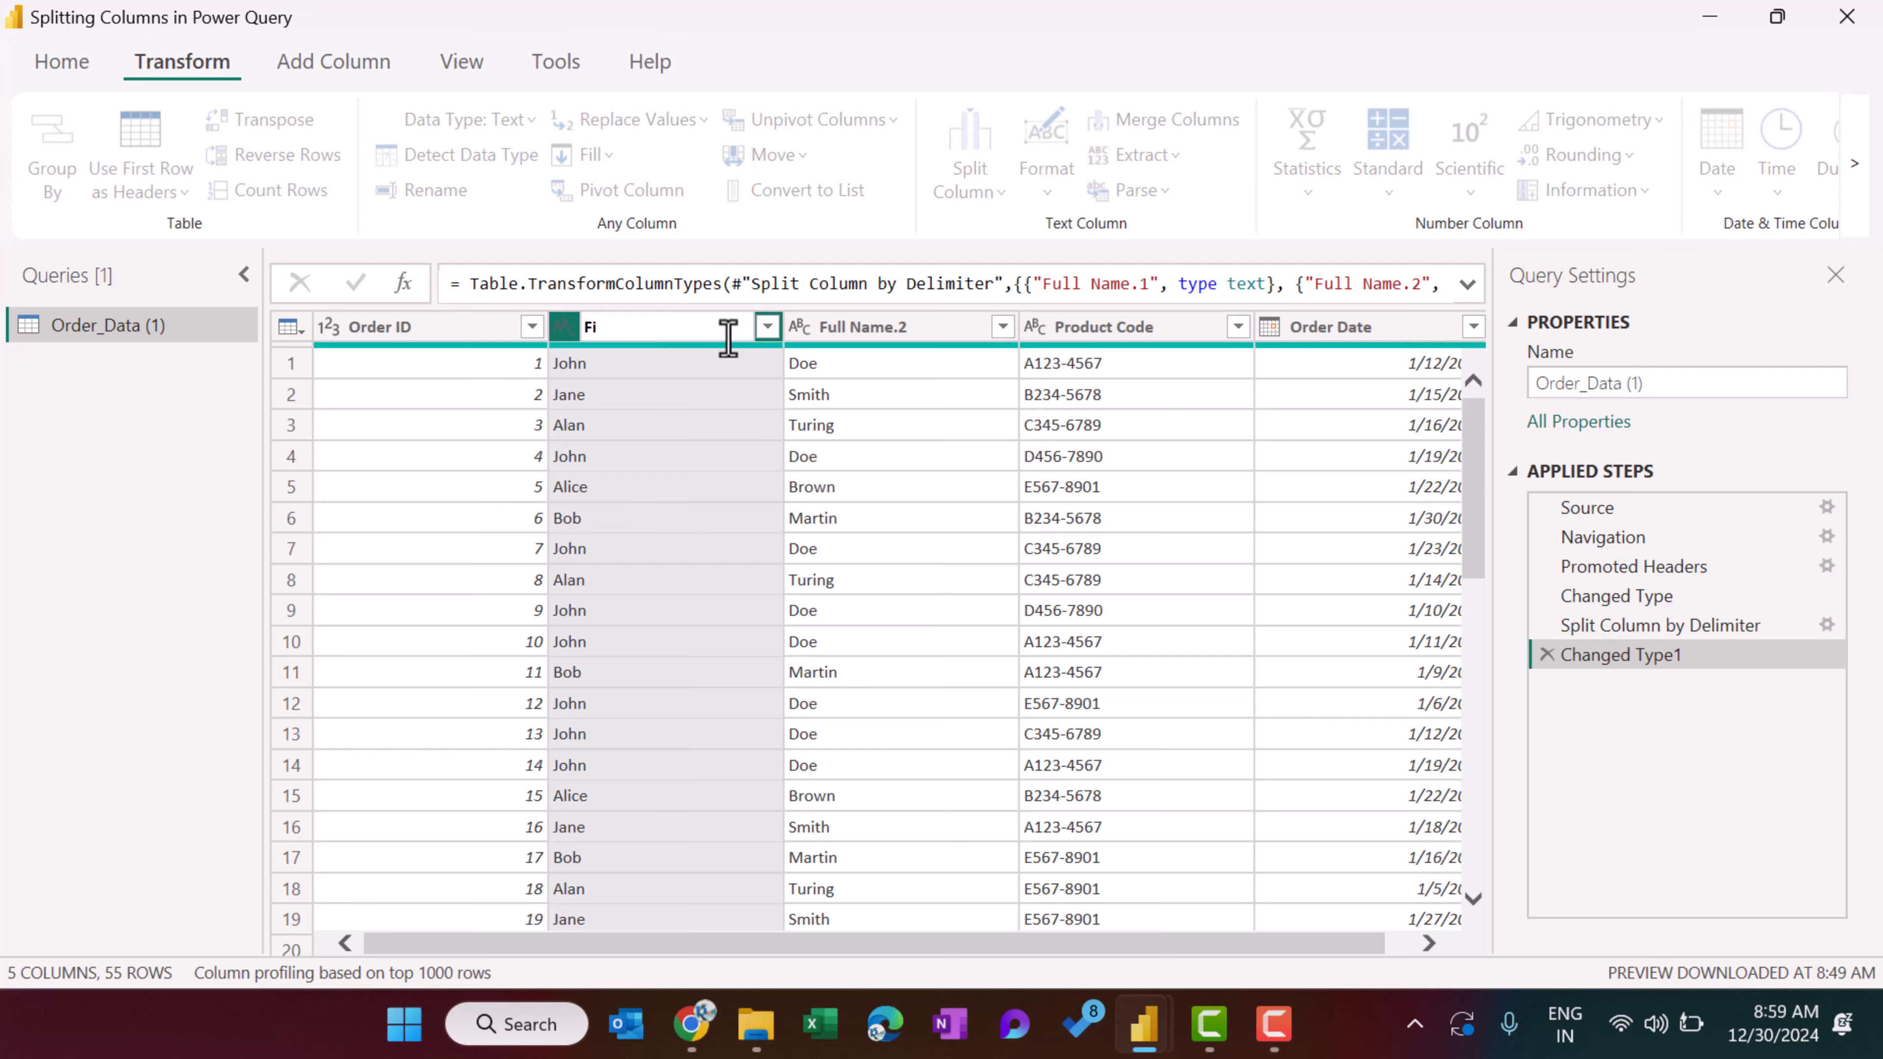
pyautogui.write('rst Name')
pyautogui.press('Return')
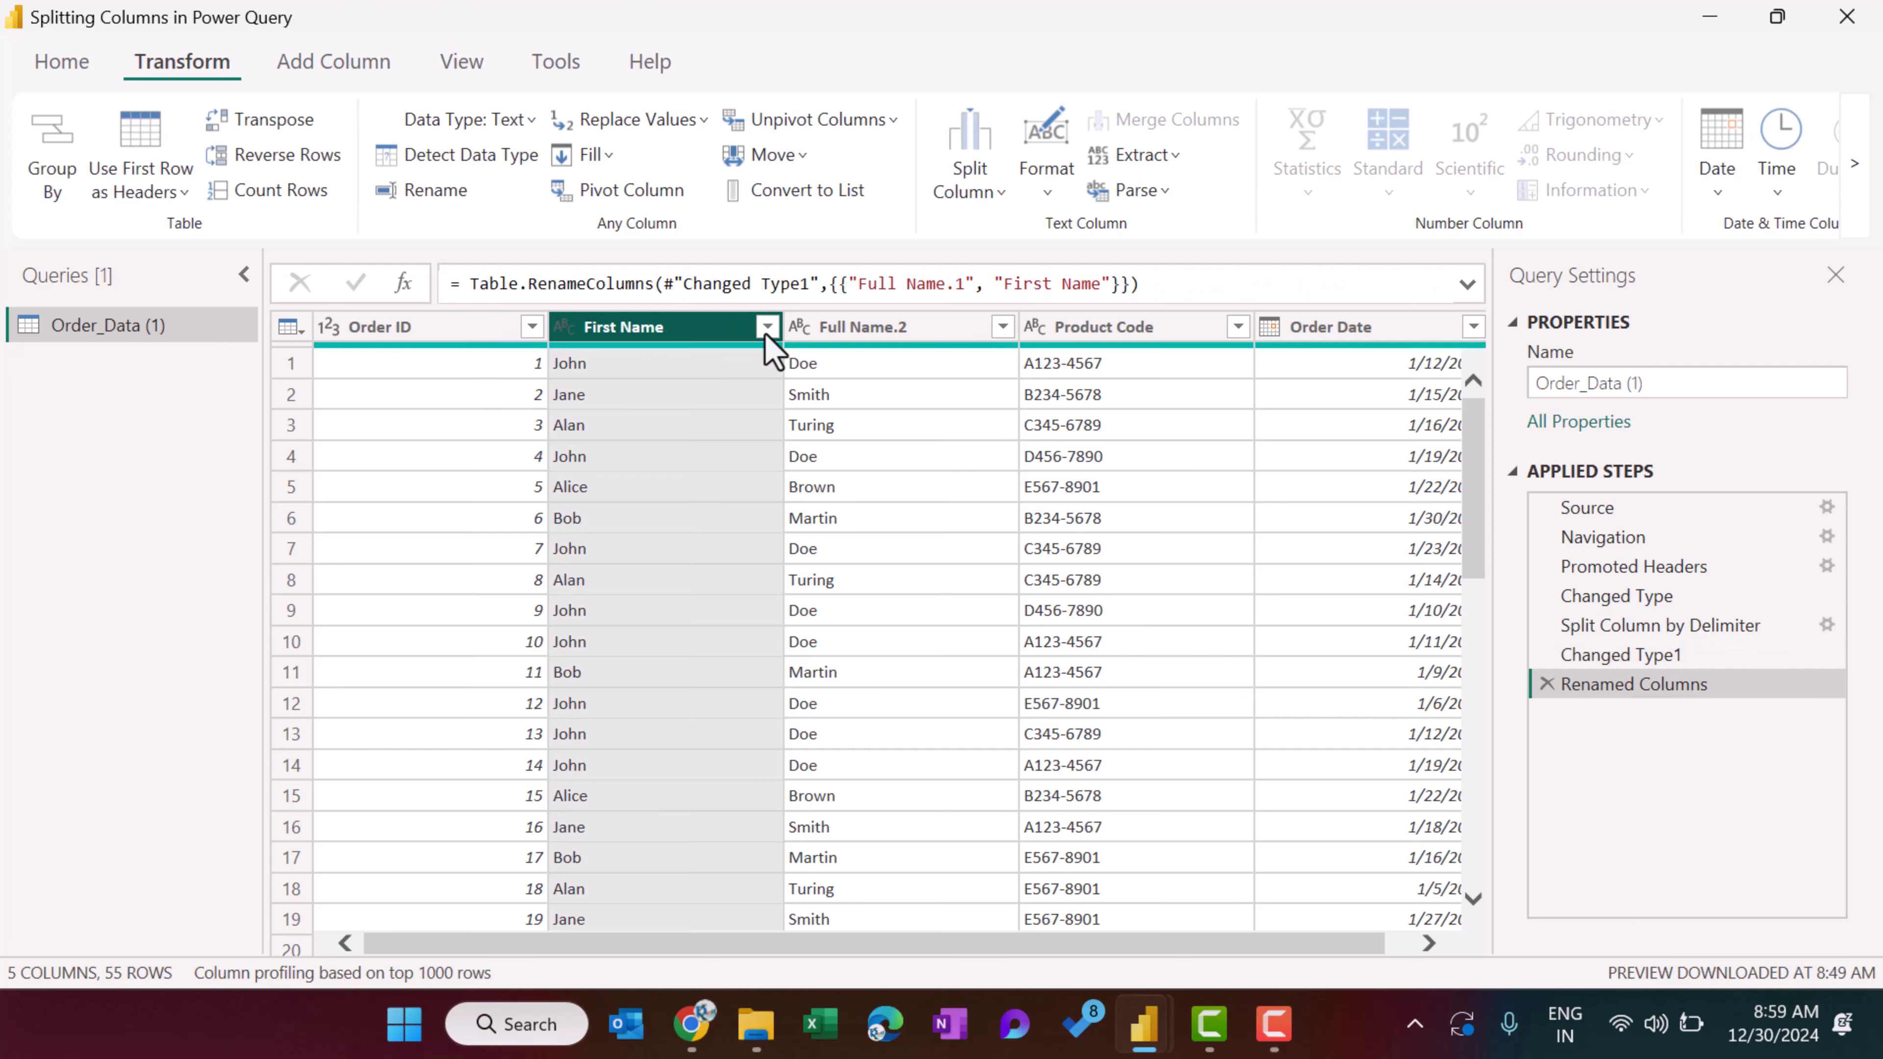
pyautogui.doubleClick(850, 330)
pyautogui.write('Las')
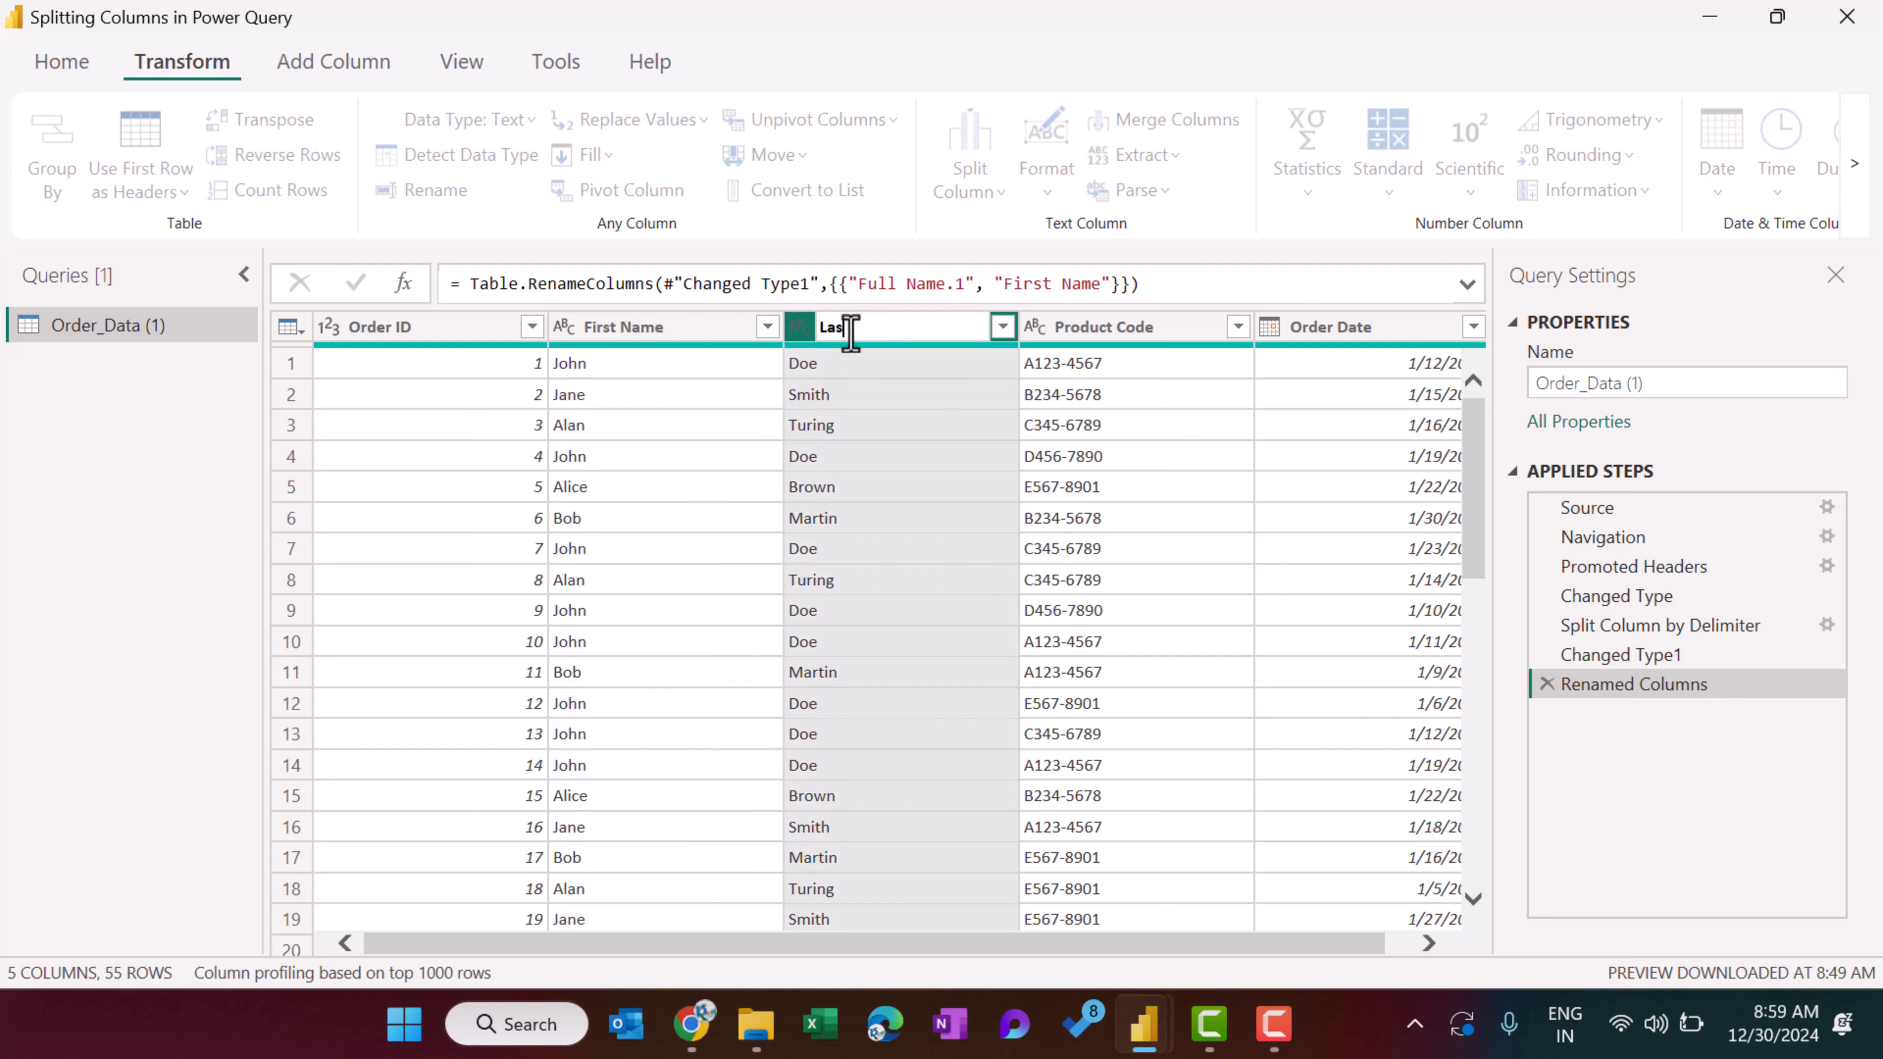
pyautogui.write('t Name')
pyautogui.press('Return')
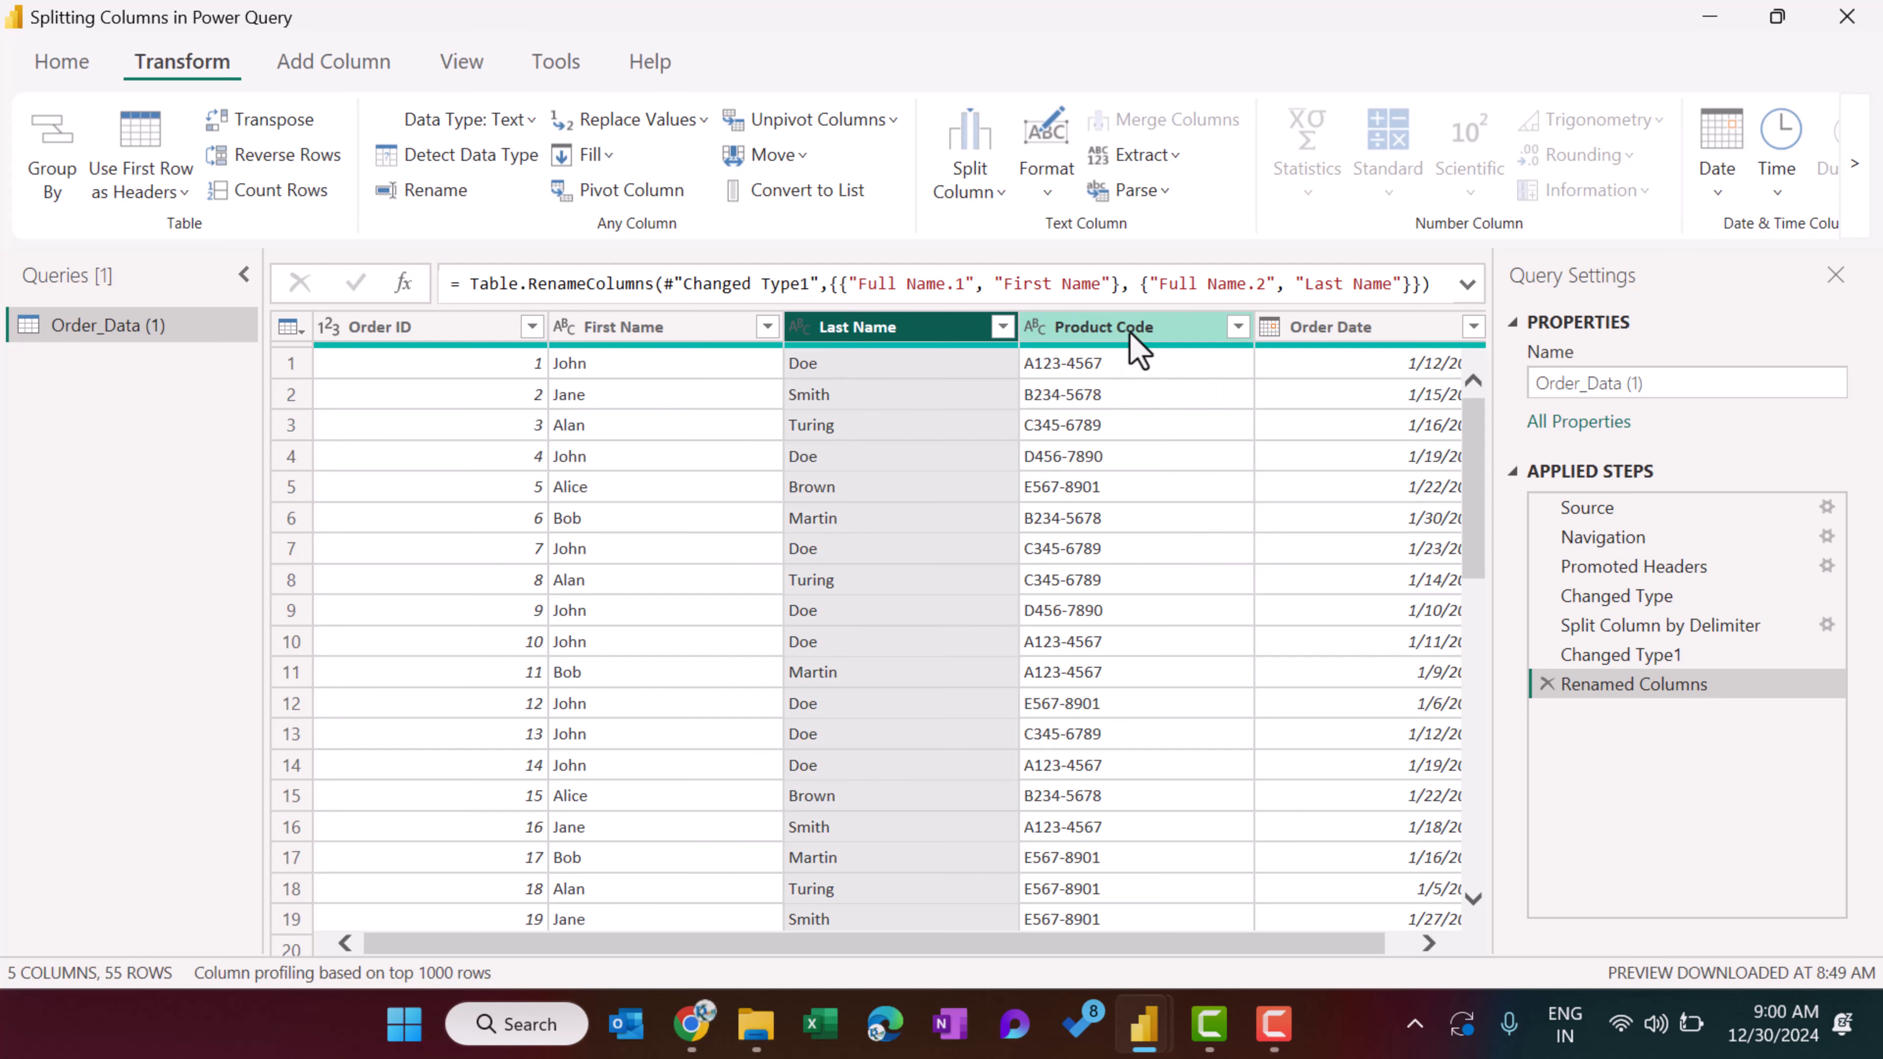
# Split the Product Code column by the custom delimiter "-" at each occurrence of the delimiter.
pyautogui.click(1112, 332)
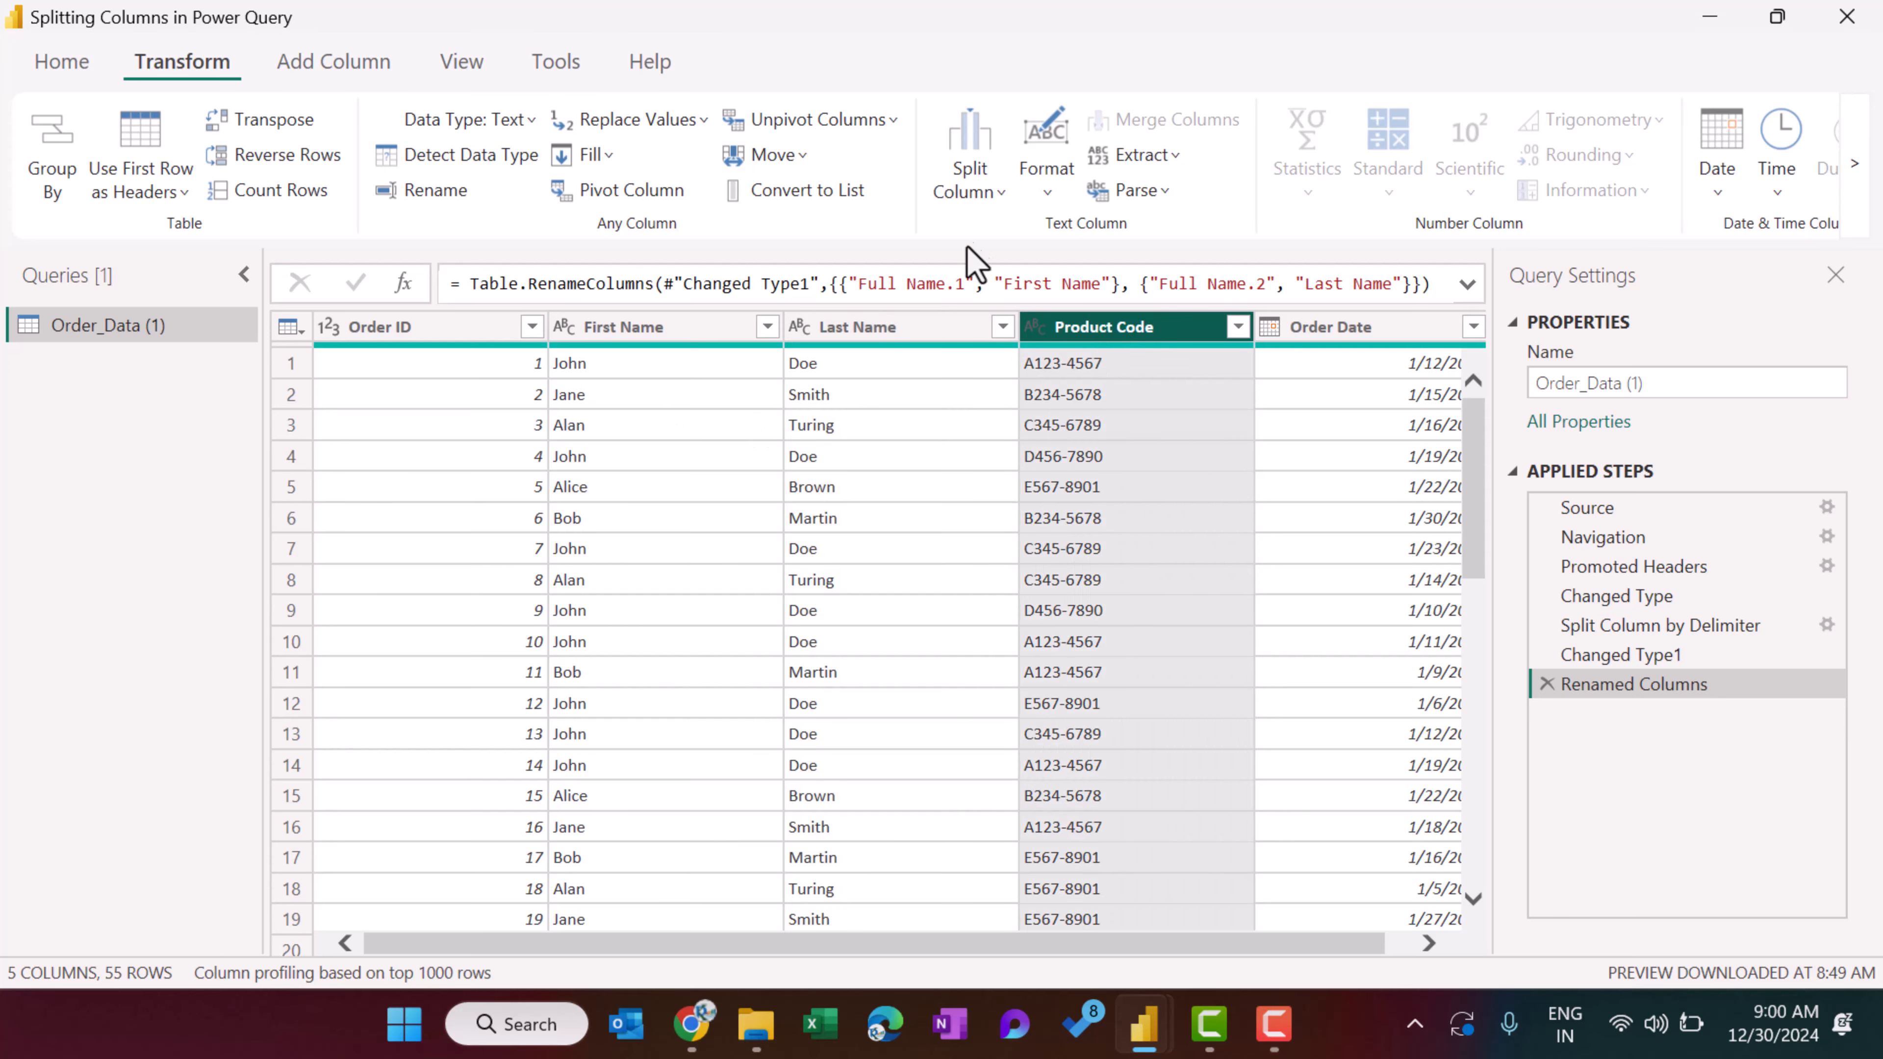
pyautogui.click(986, 192)
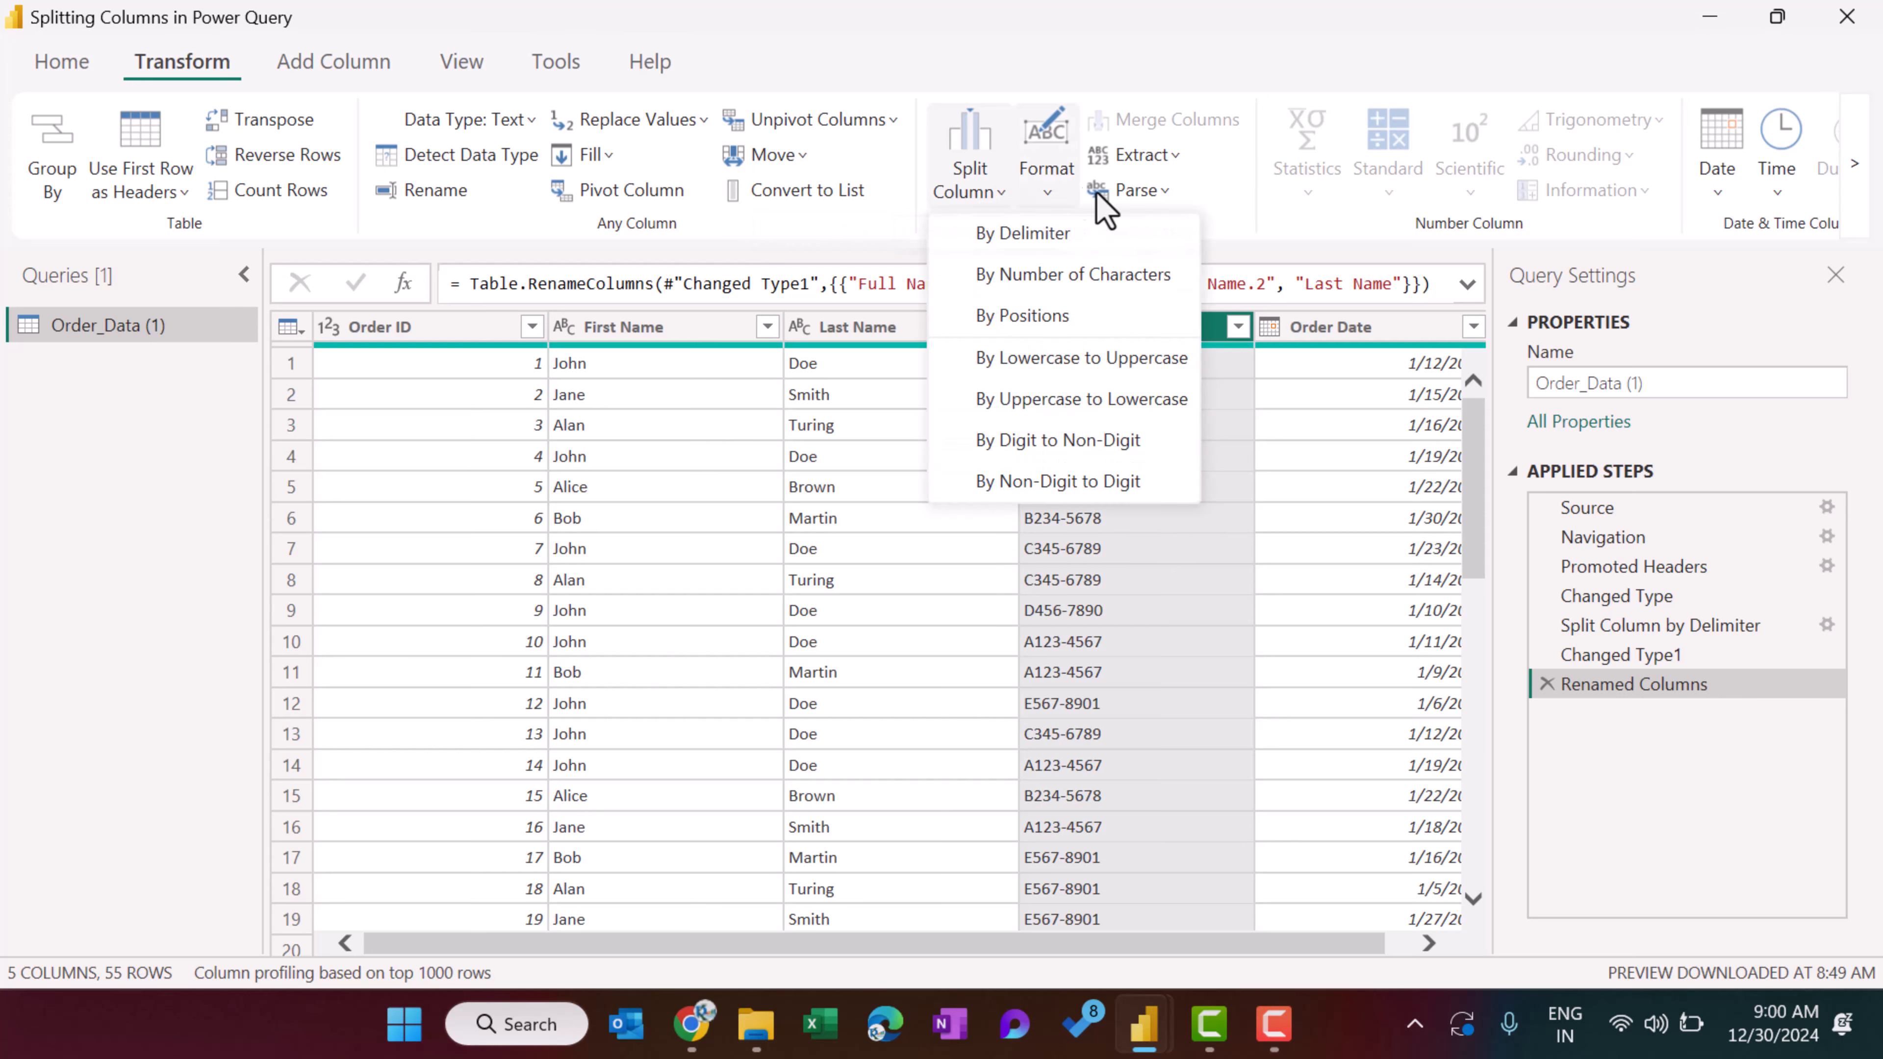
pyautogui.click(1030, 239)
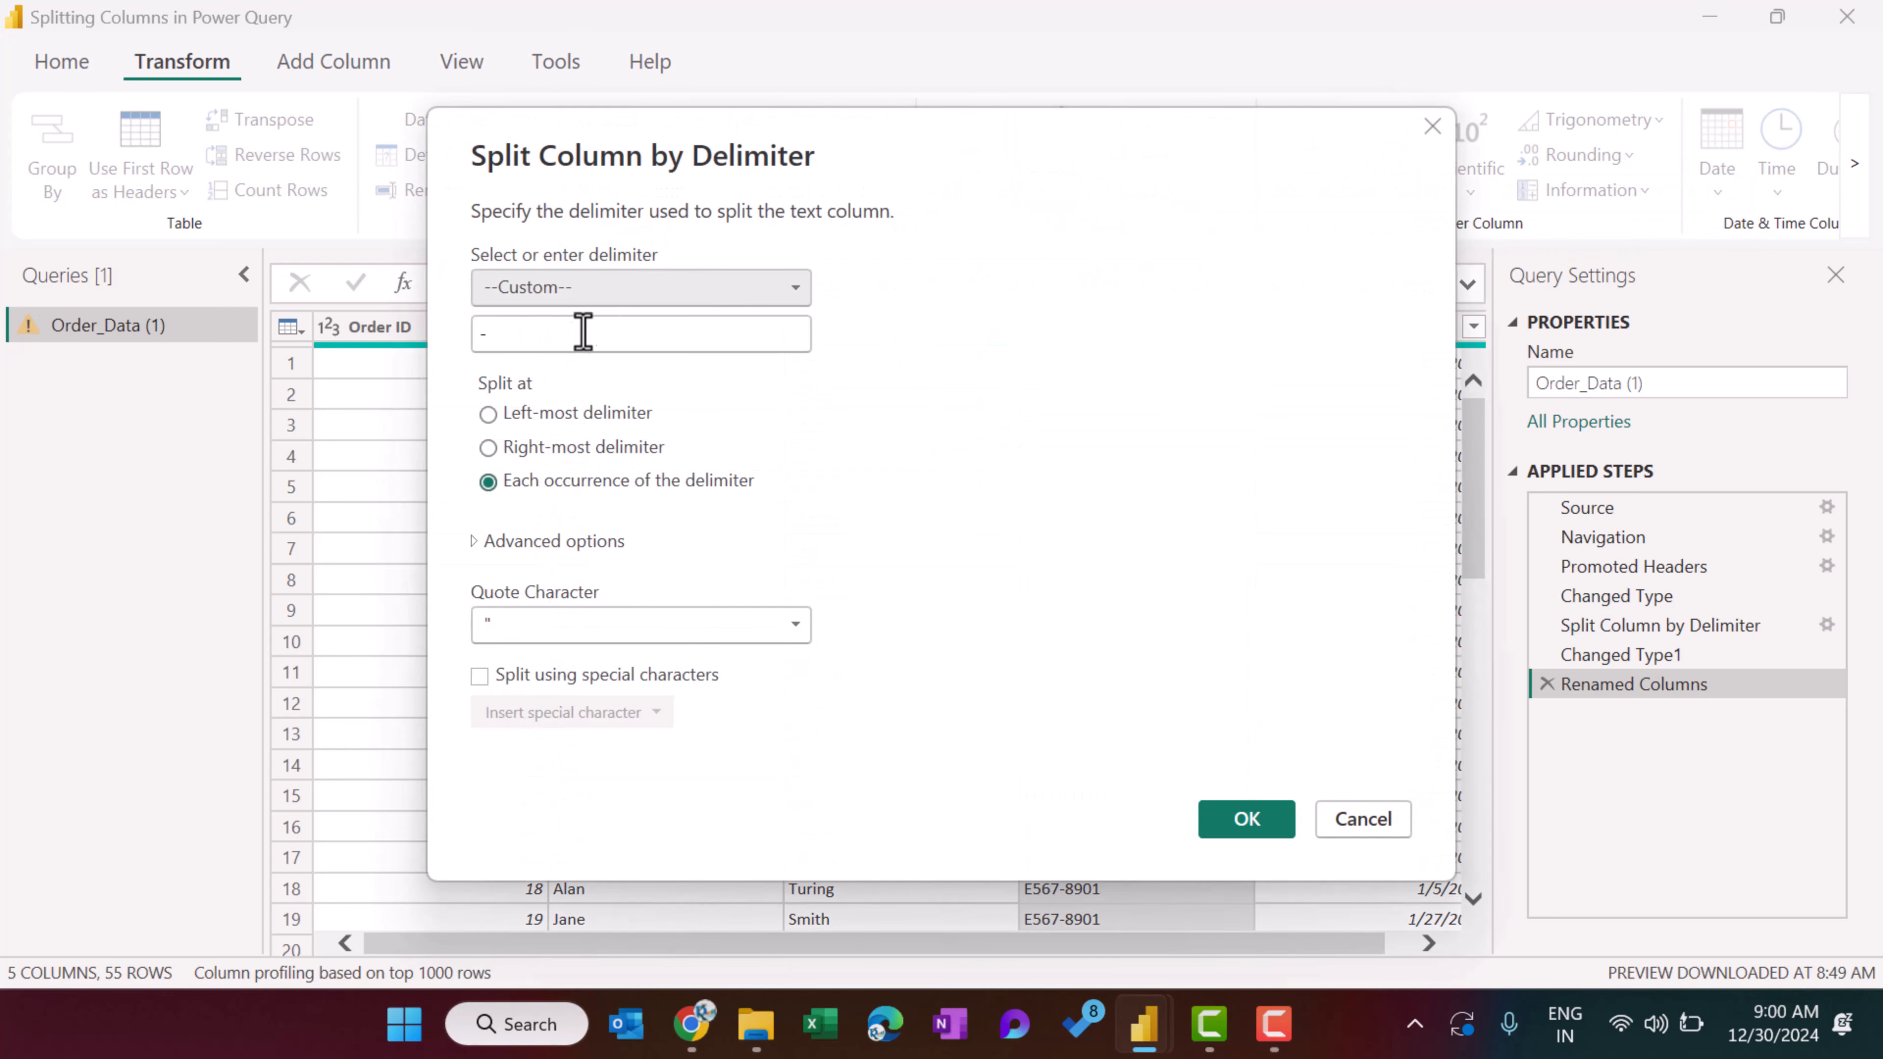
pyautogui.click(639, 343)
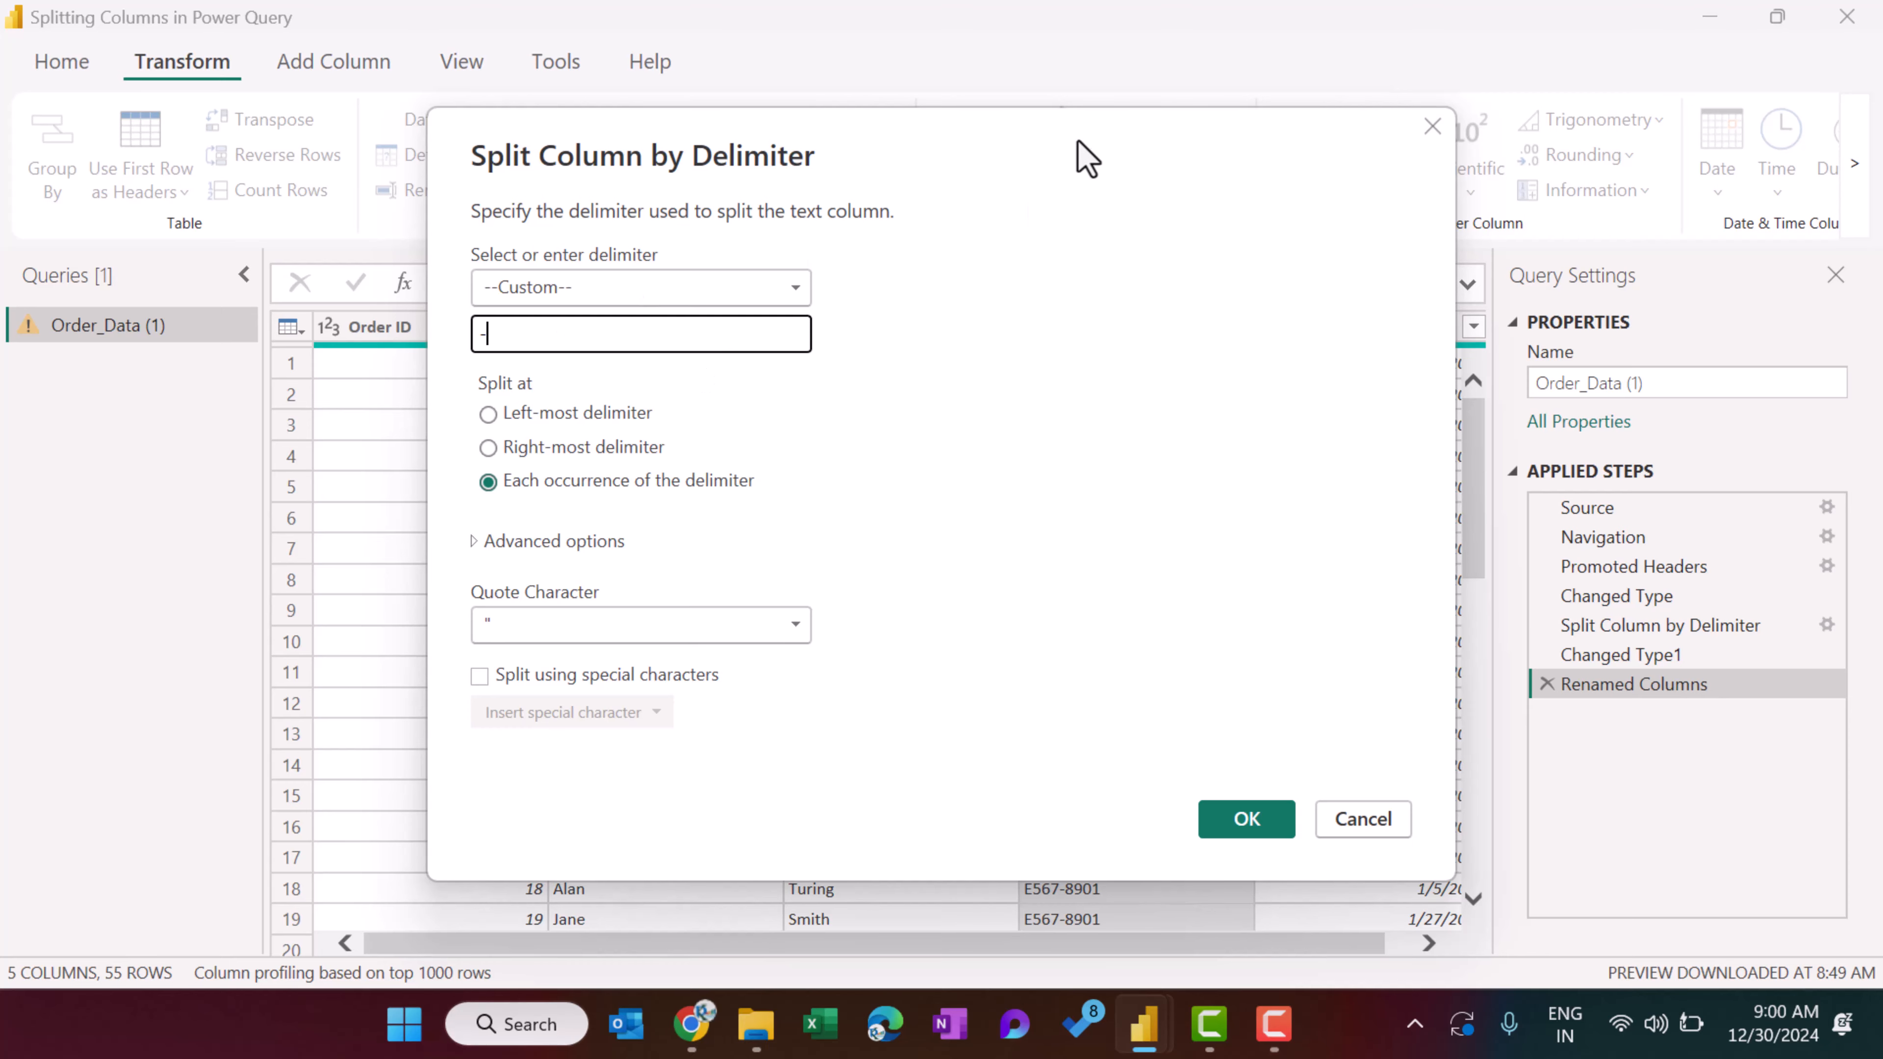
pyautogui.moveTo(1086, 157); pyautogui.dragTo(1069, 98)
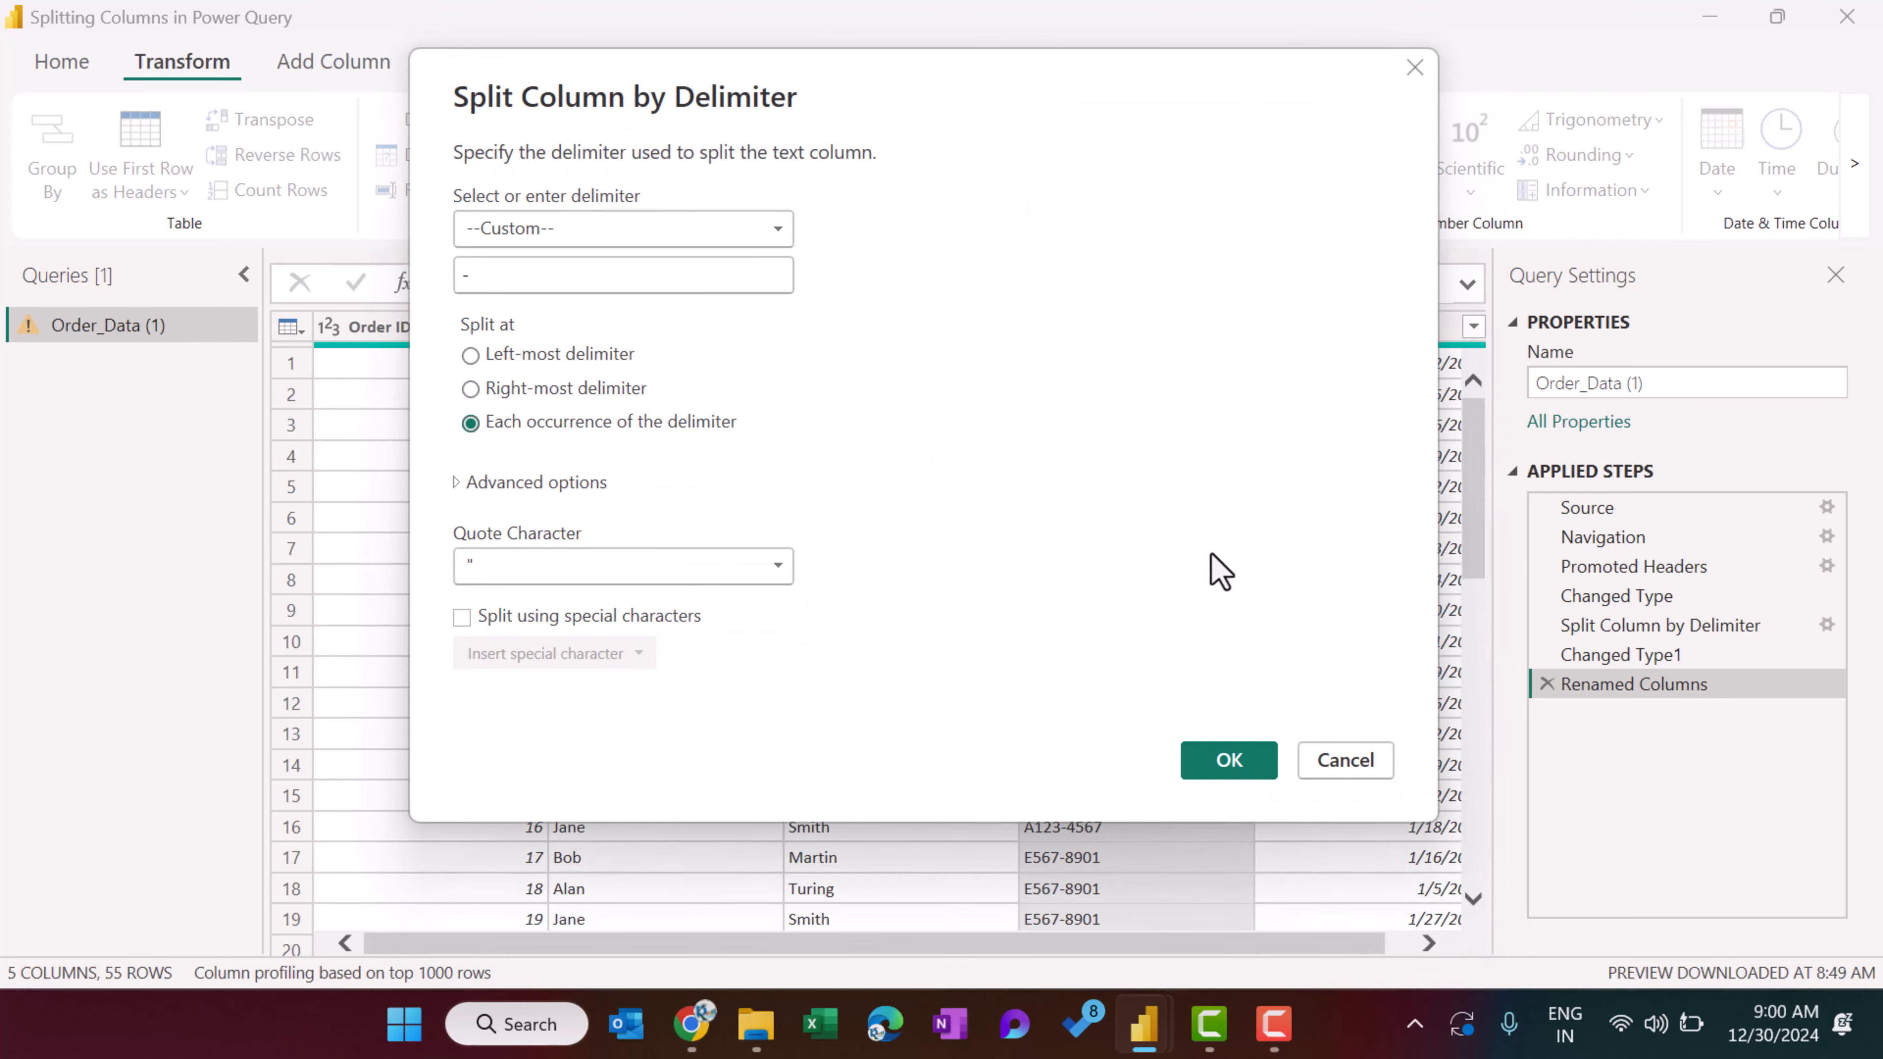
pyautogui.click(1225, 772)
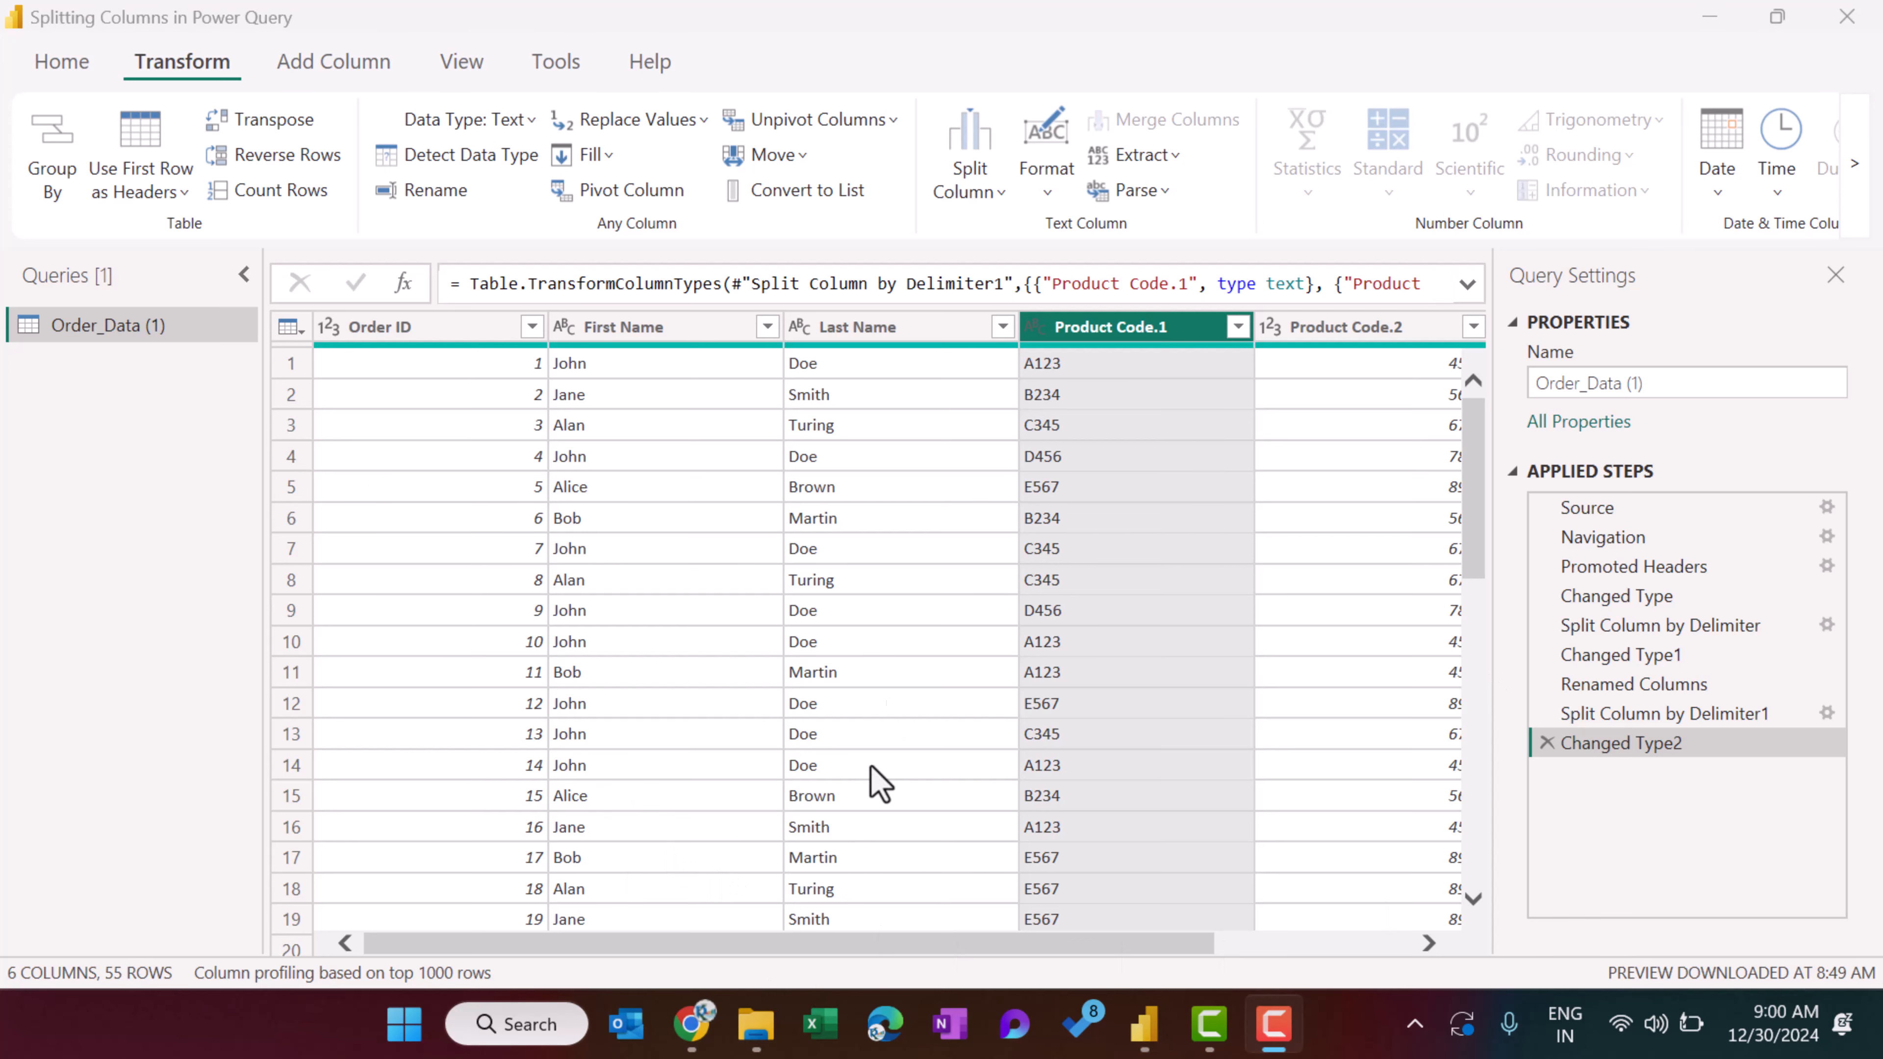
# Check the two split product code columns, and delete the Changed Type2 and Split Column by Delimiter1 applied steps.
pyautogui.hscroll(2, 870, 779)
pyautogui.click(1195, 335)
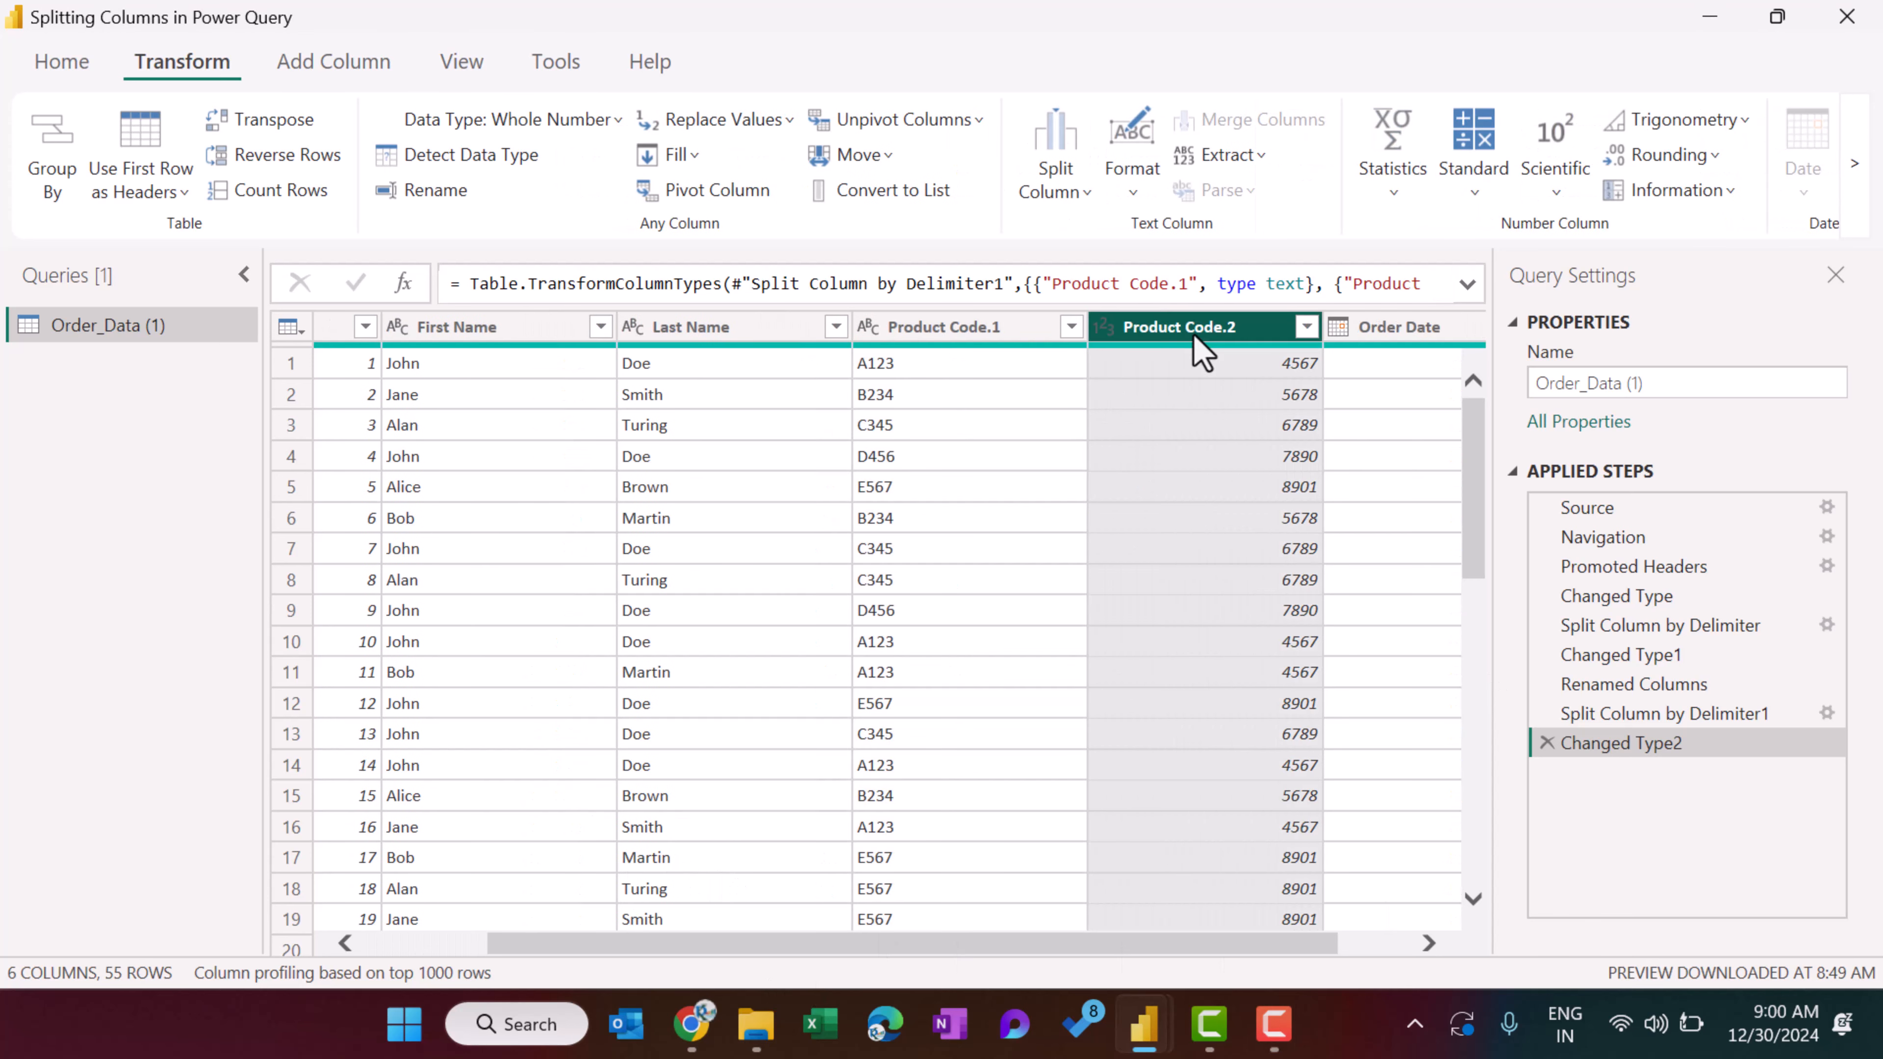
pyautogui.click(926, 336)
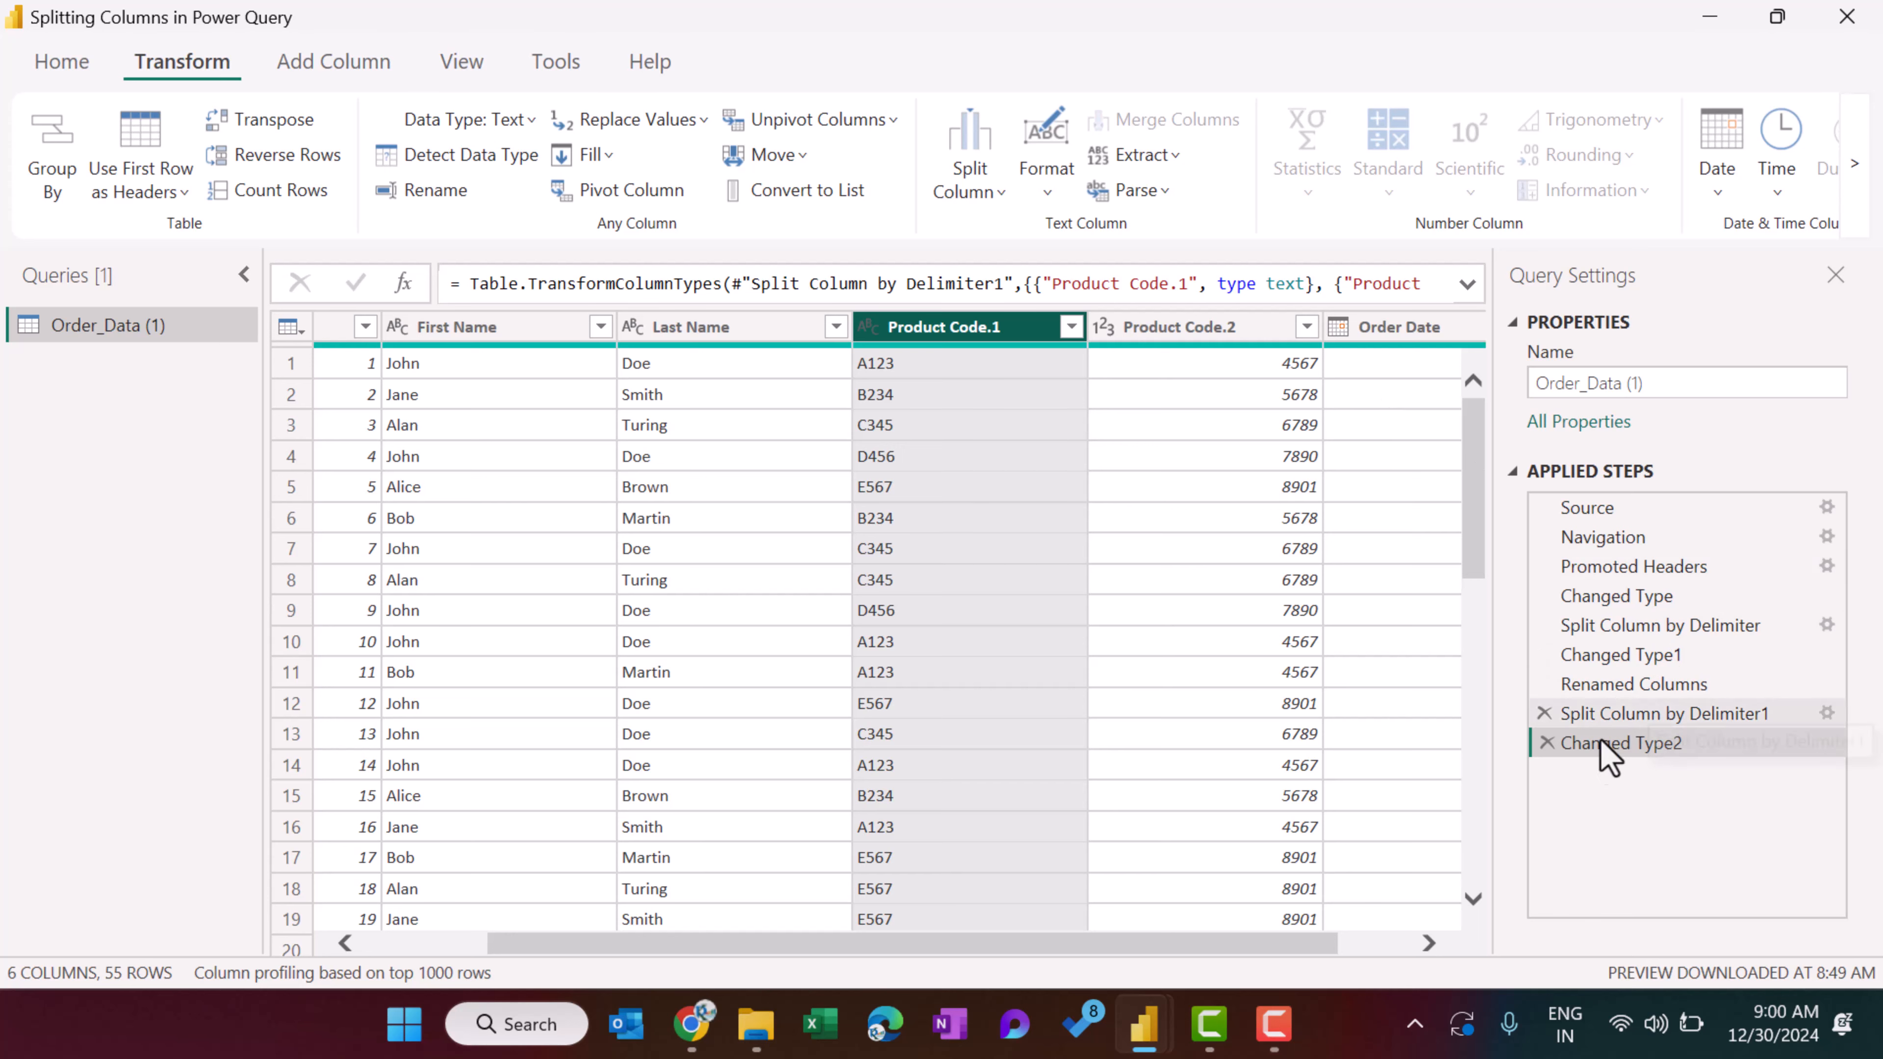
pyautogui.click(1547, 743)
pyautogui.click(1547, 714)
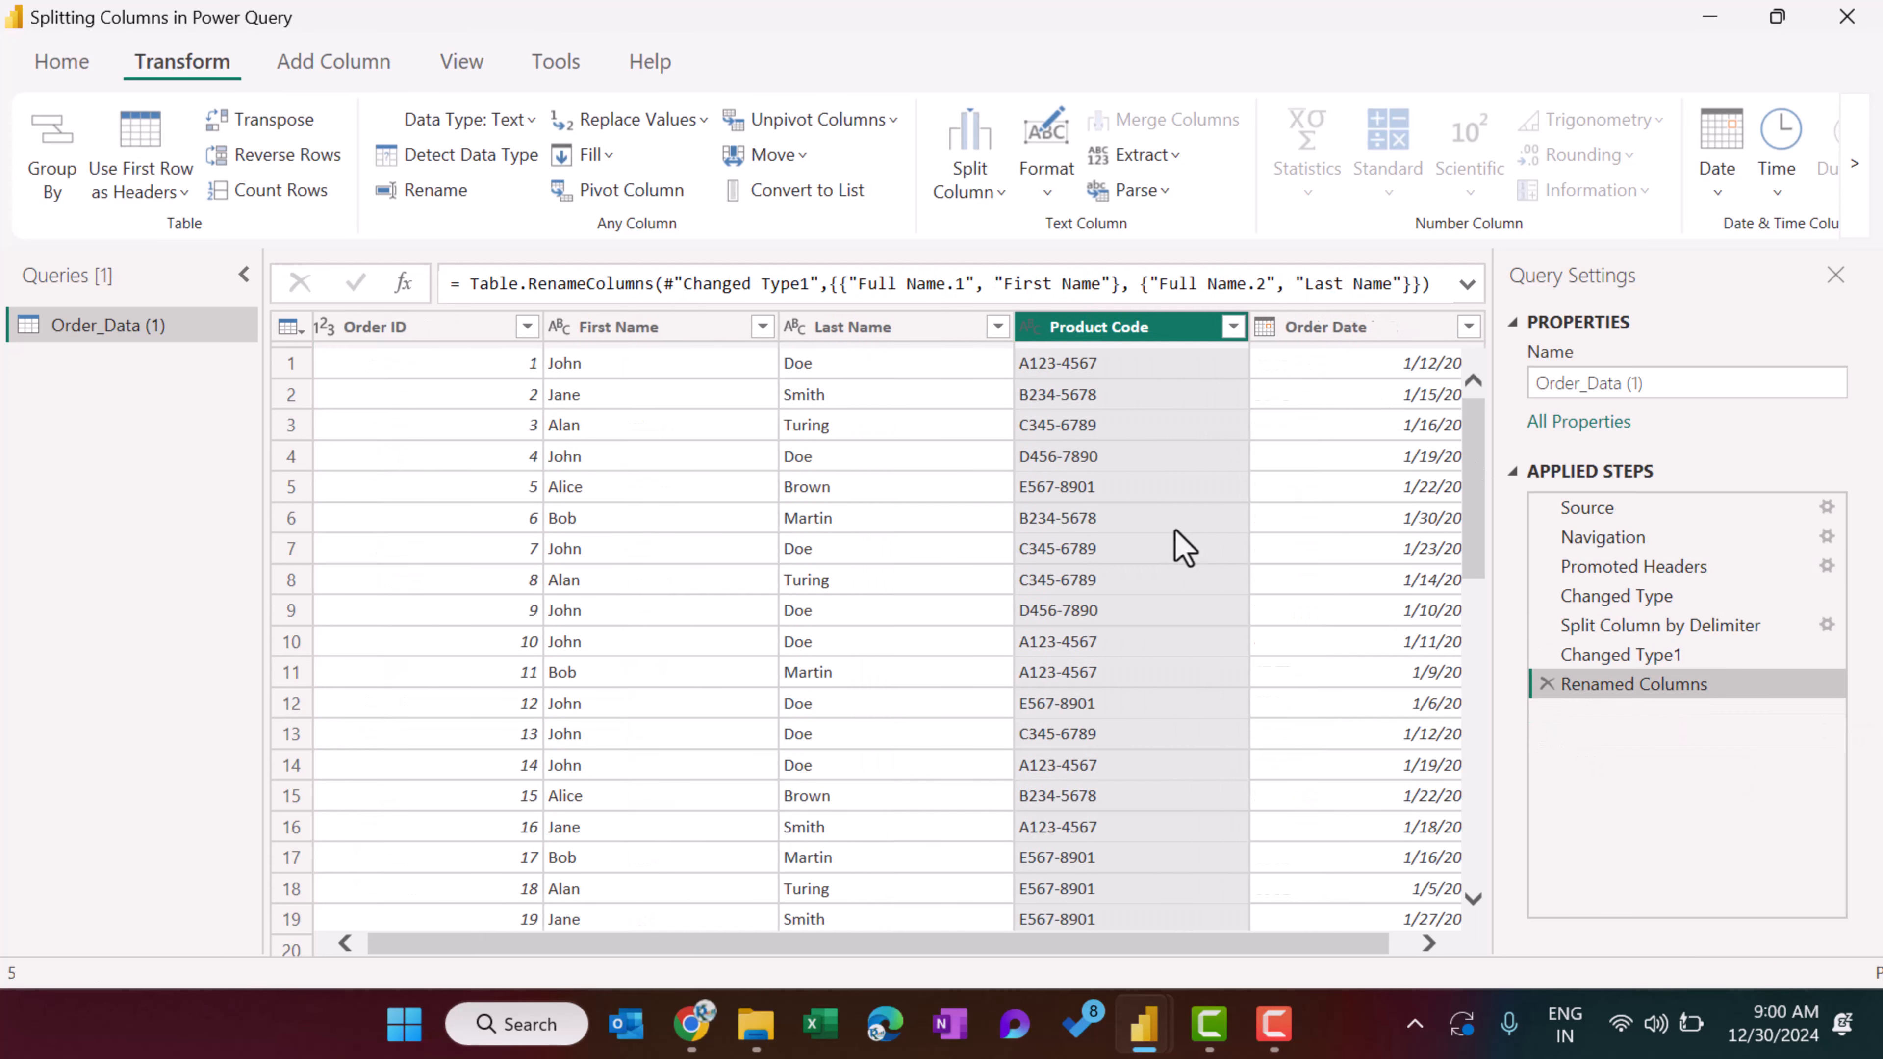
# Split the Product Code column repeatedly by number of characters, using 1 character, and view all resulting columns.
pyautogui.click(995, 191)
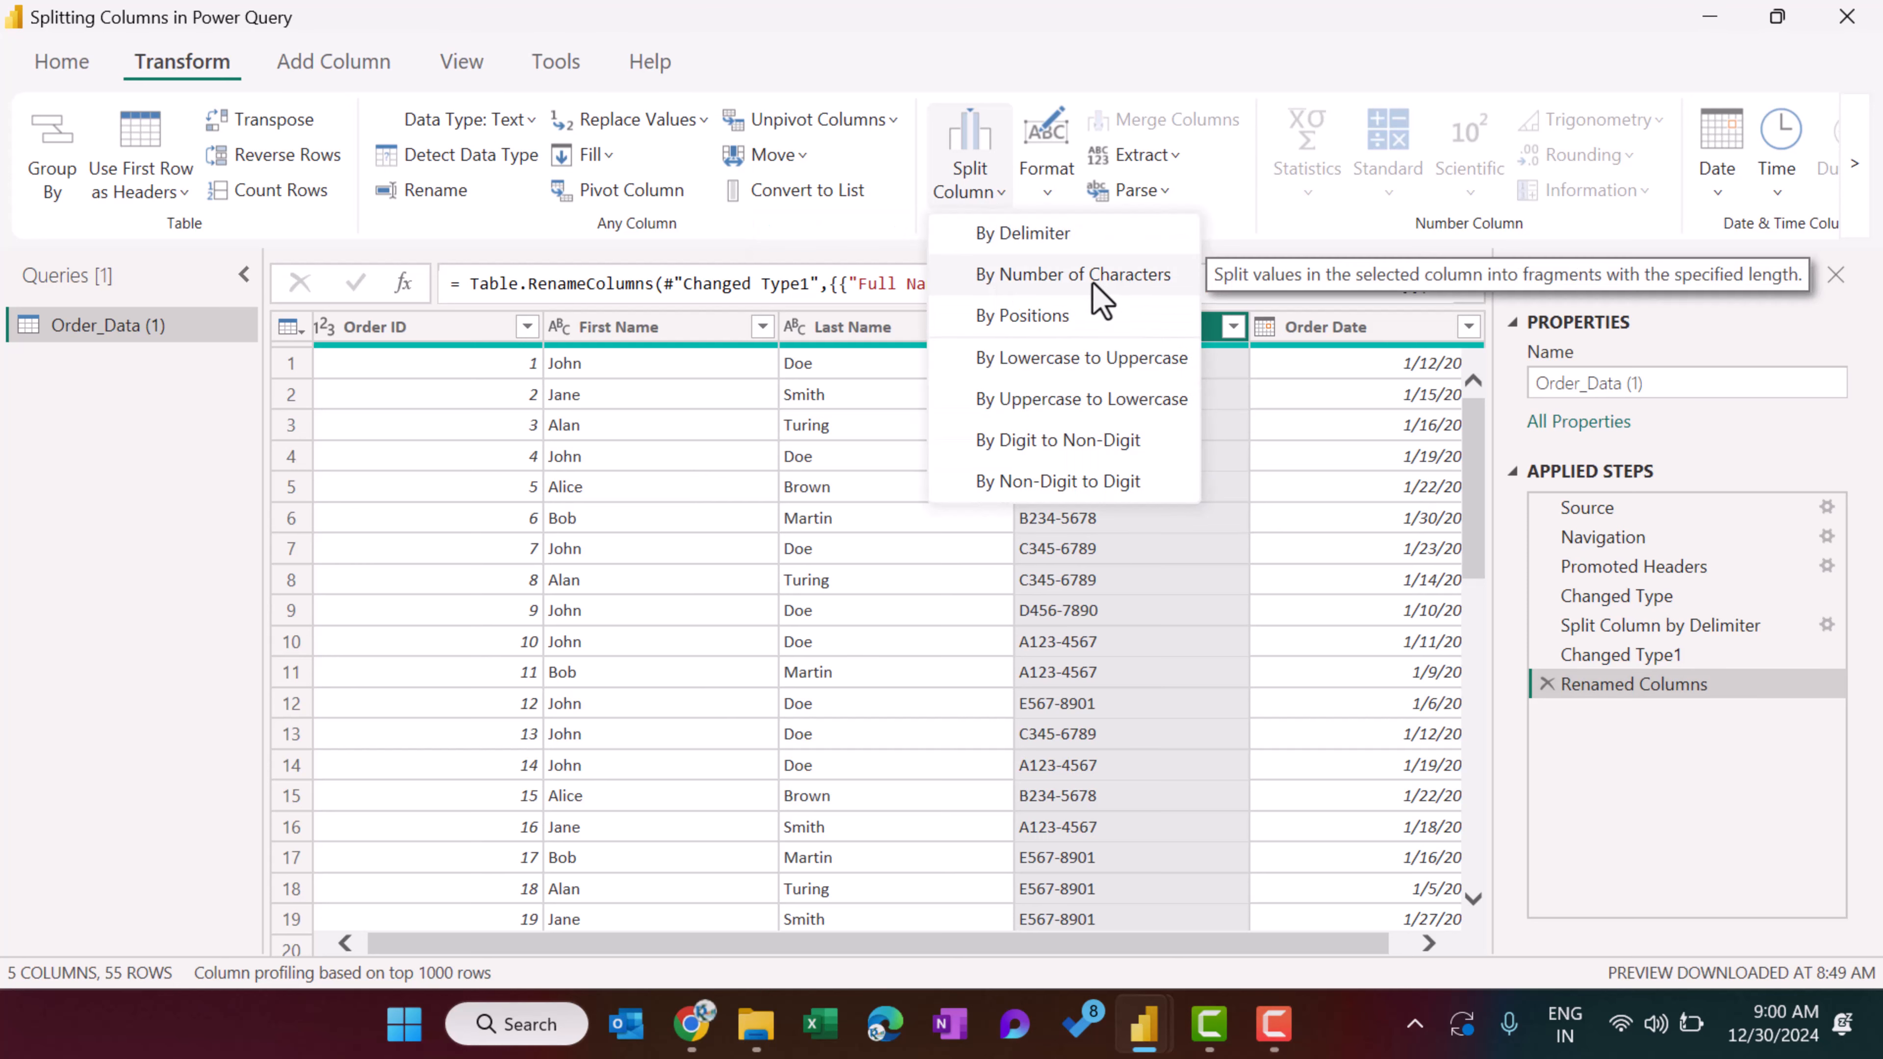
pyautogui.click(1121, 279)
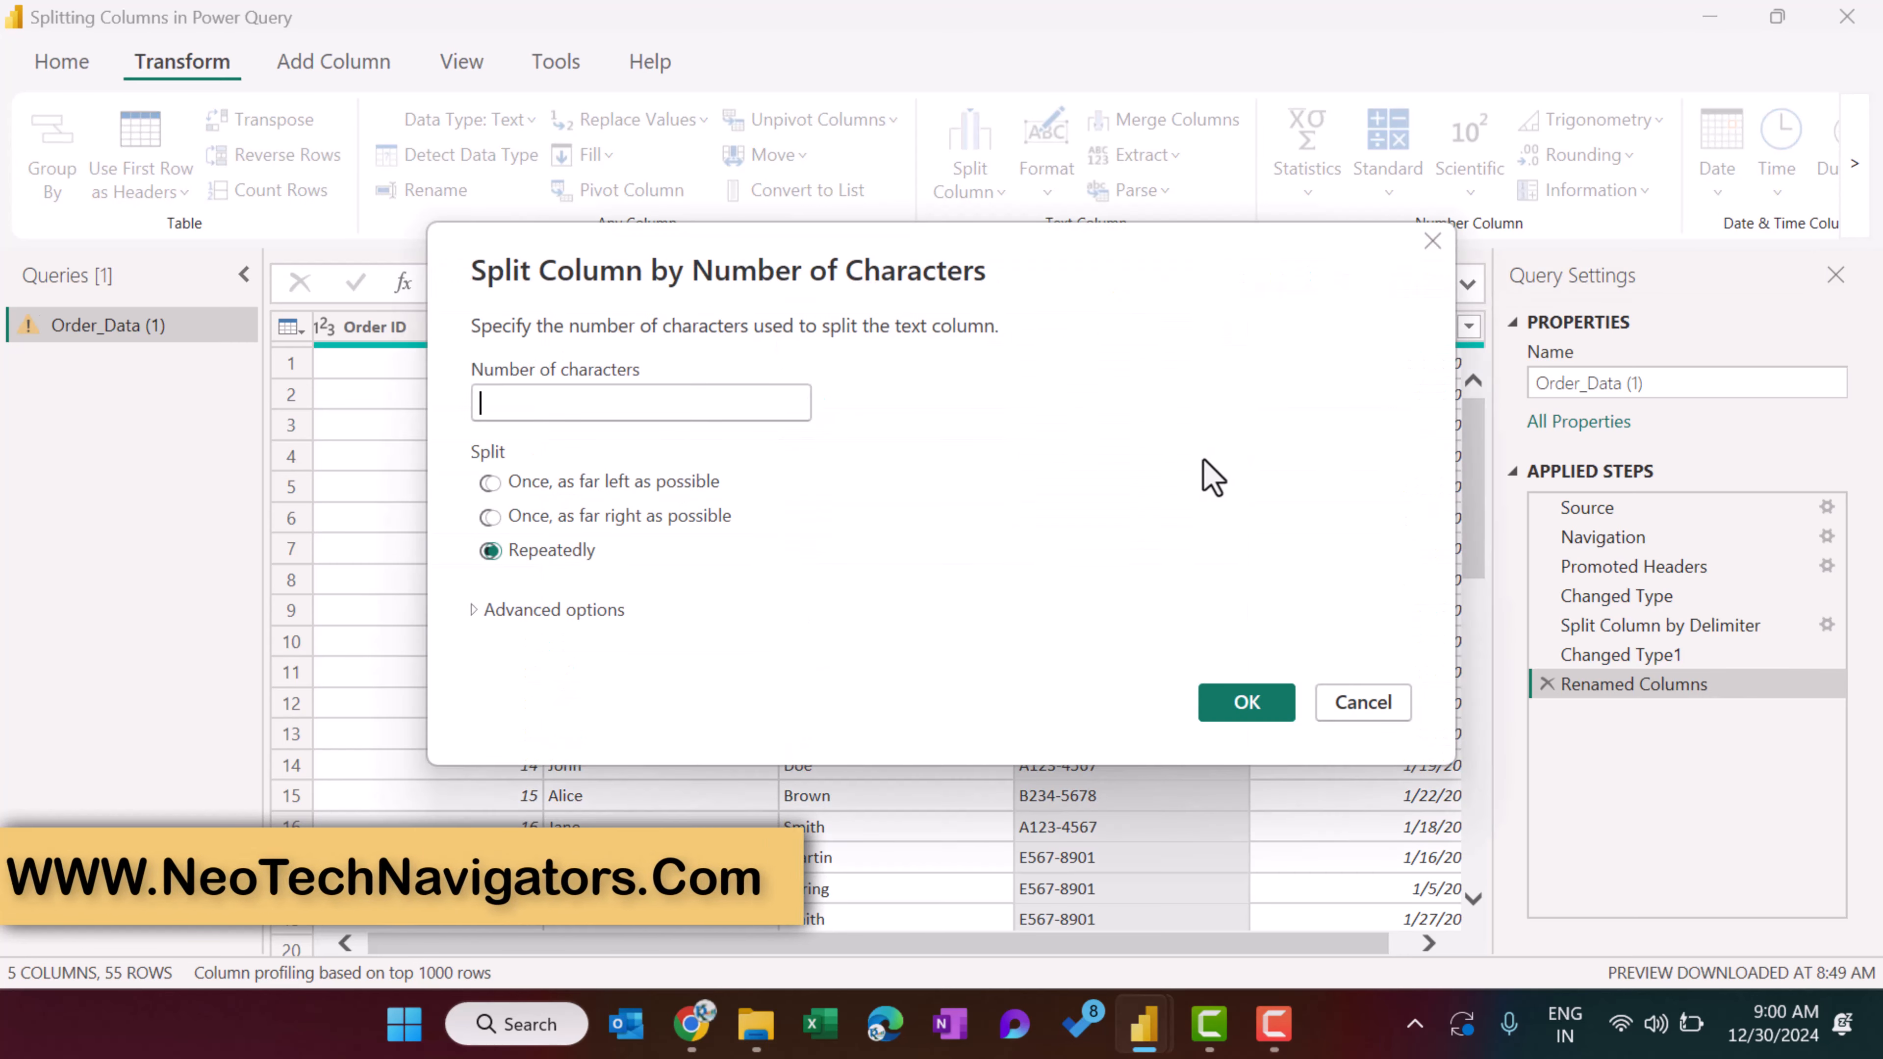
pyautogui.moveTo(710, 263); pyautogui.dragTo(1453, 334)
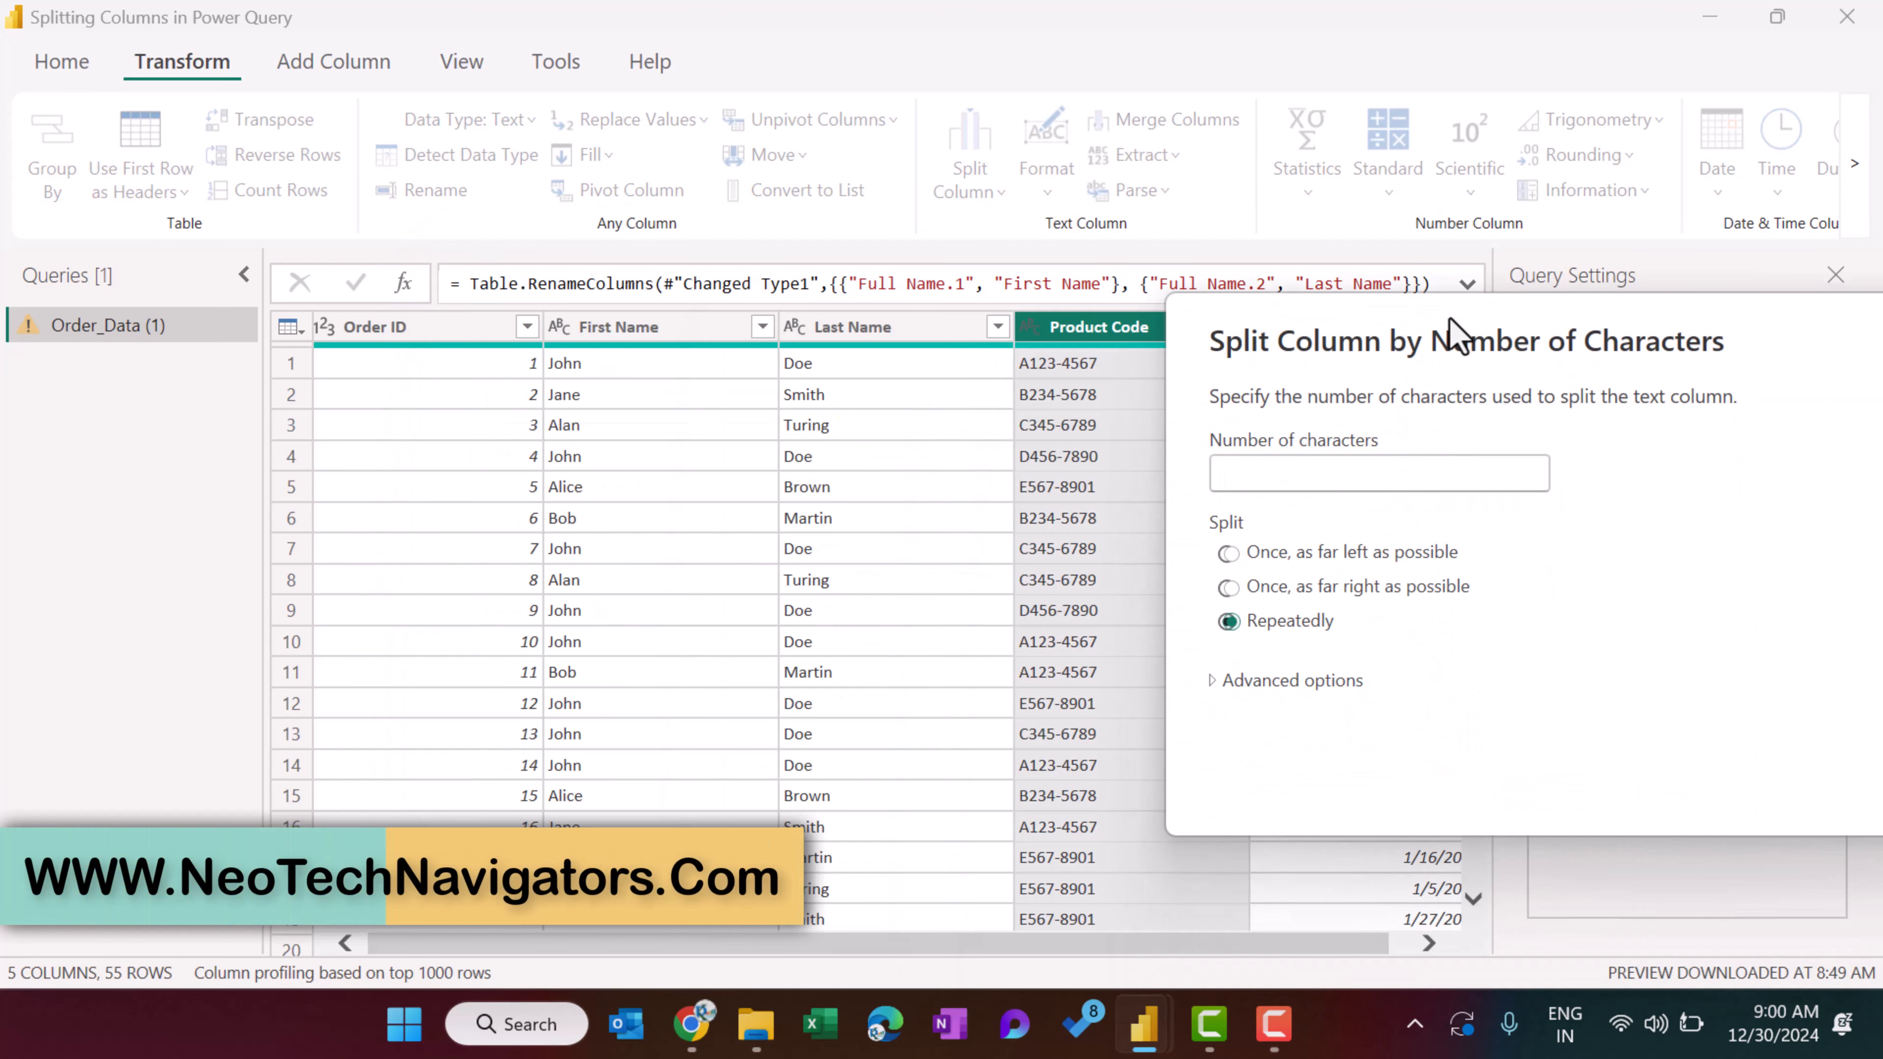
pyautogui.click(1251, 473)
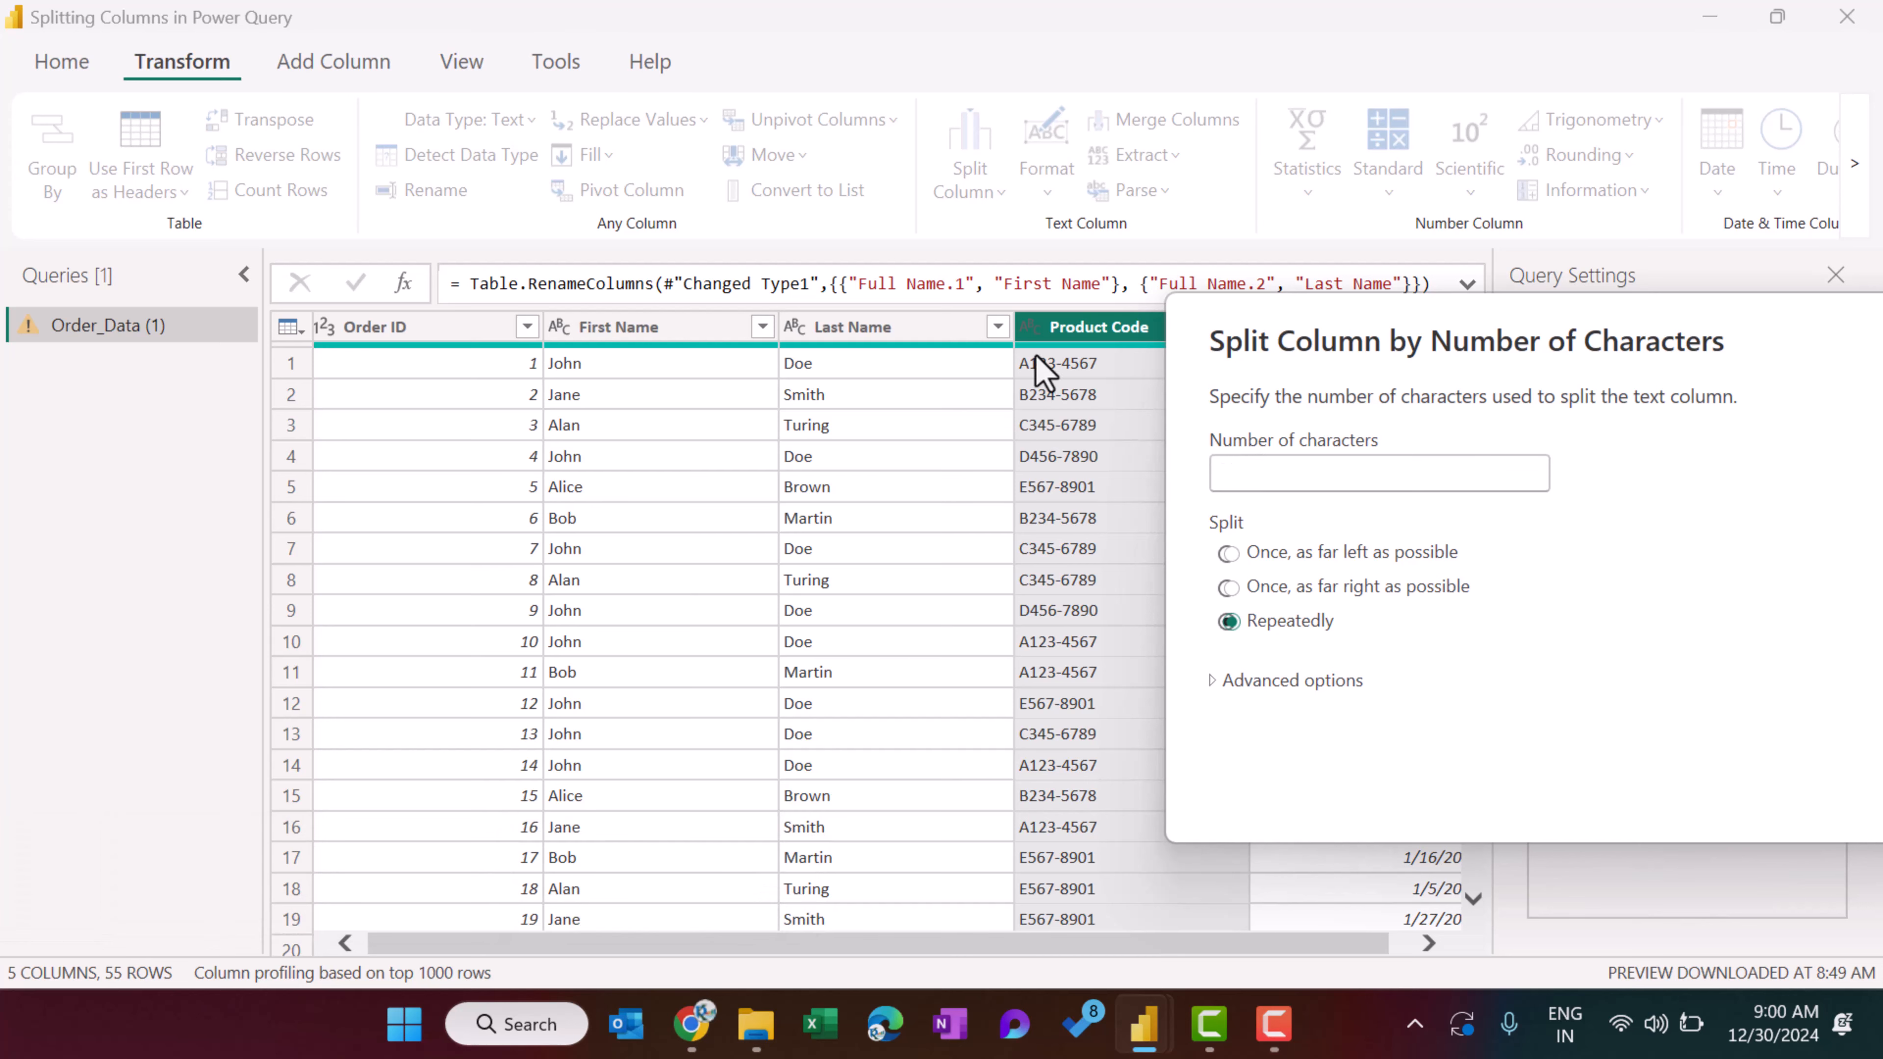
pyautogui.write('1')
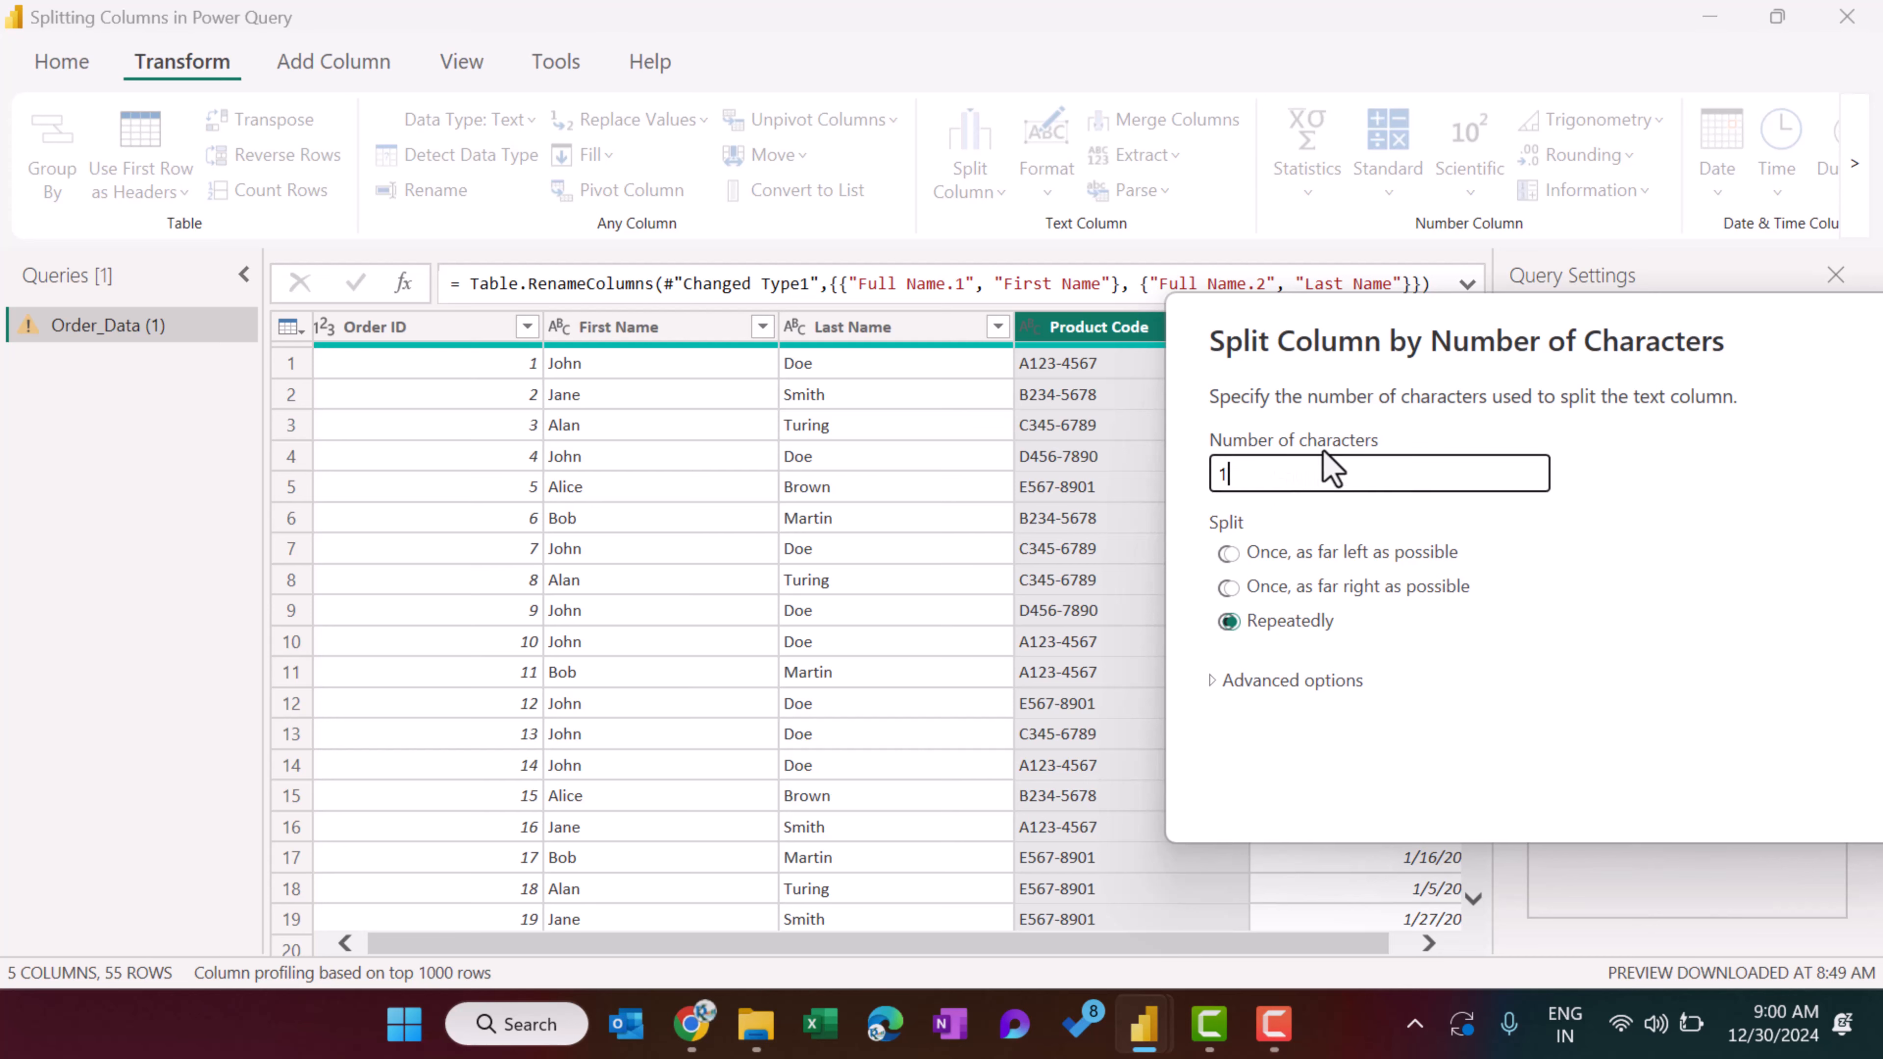
pyautogui.moveTo(1349, 337); pyautogui.dragTo(1020, 199)
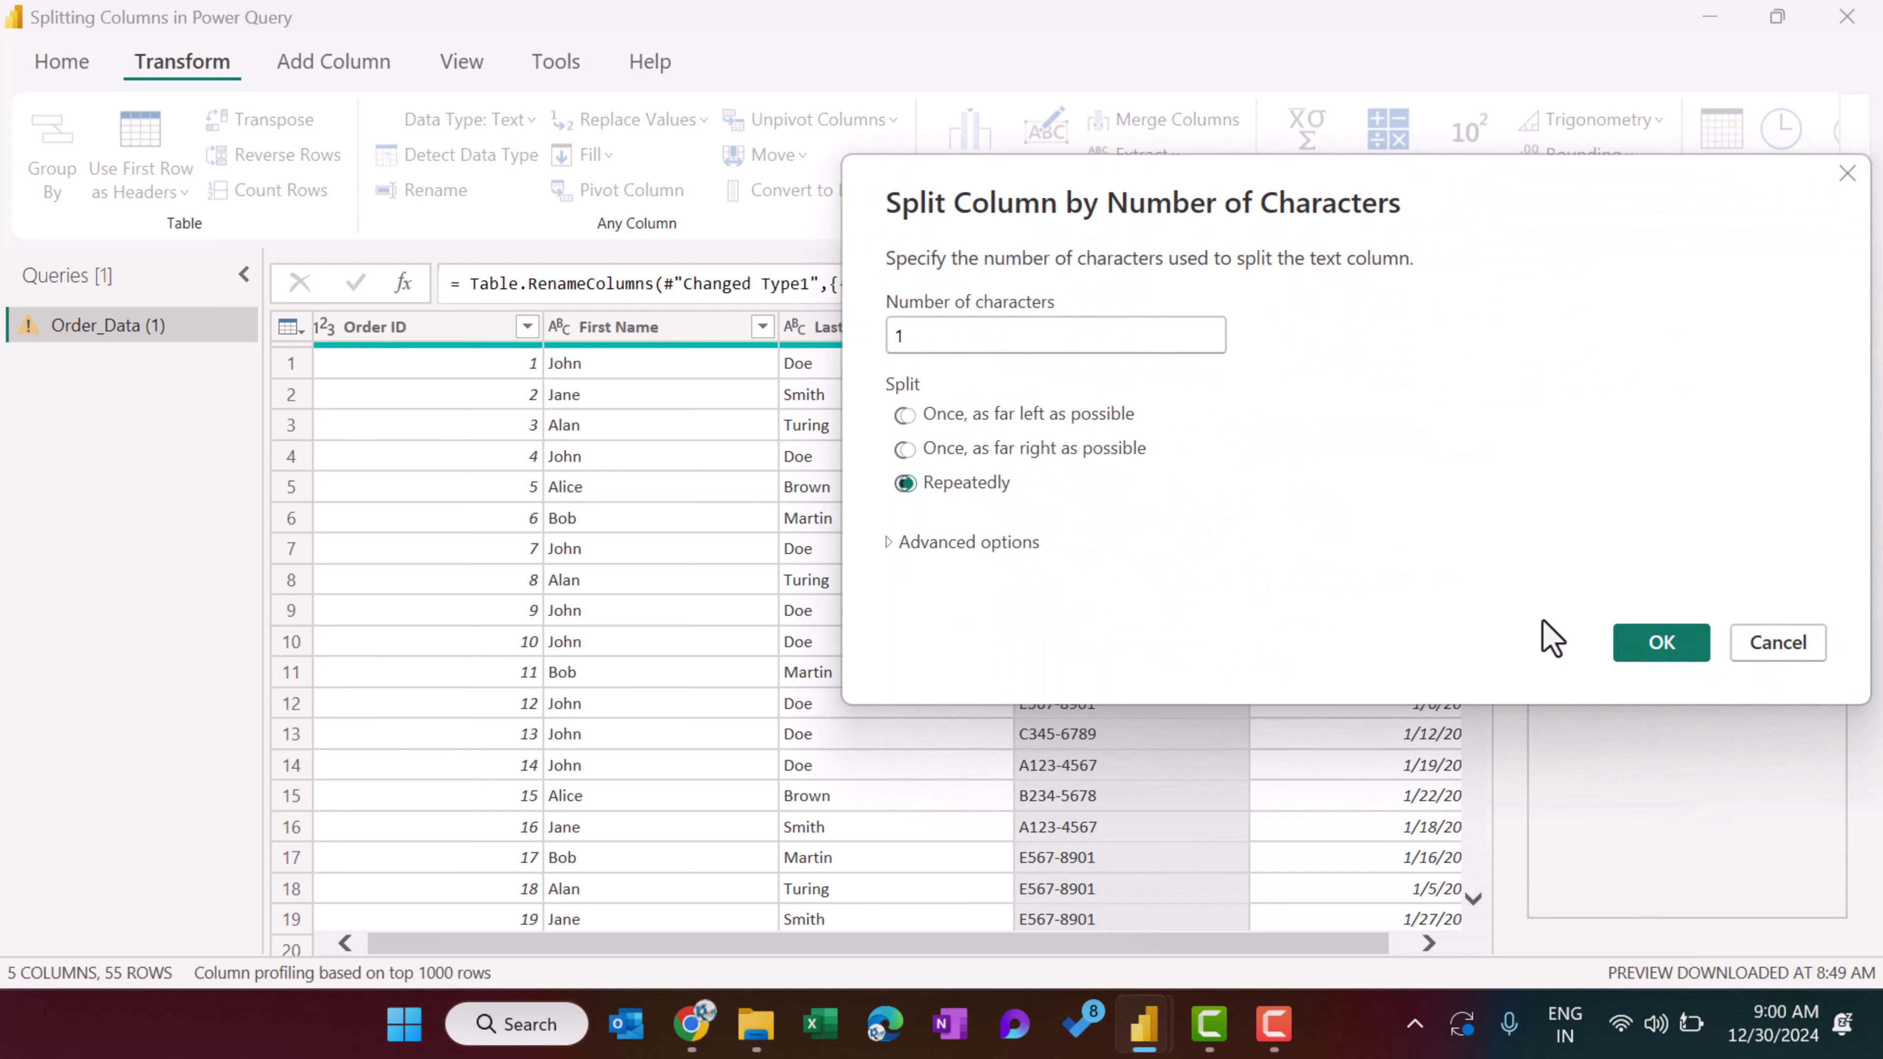
pyautogui.click(1660, 642)
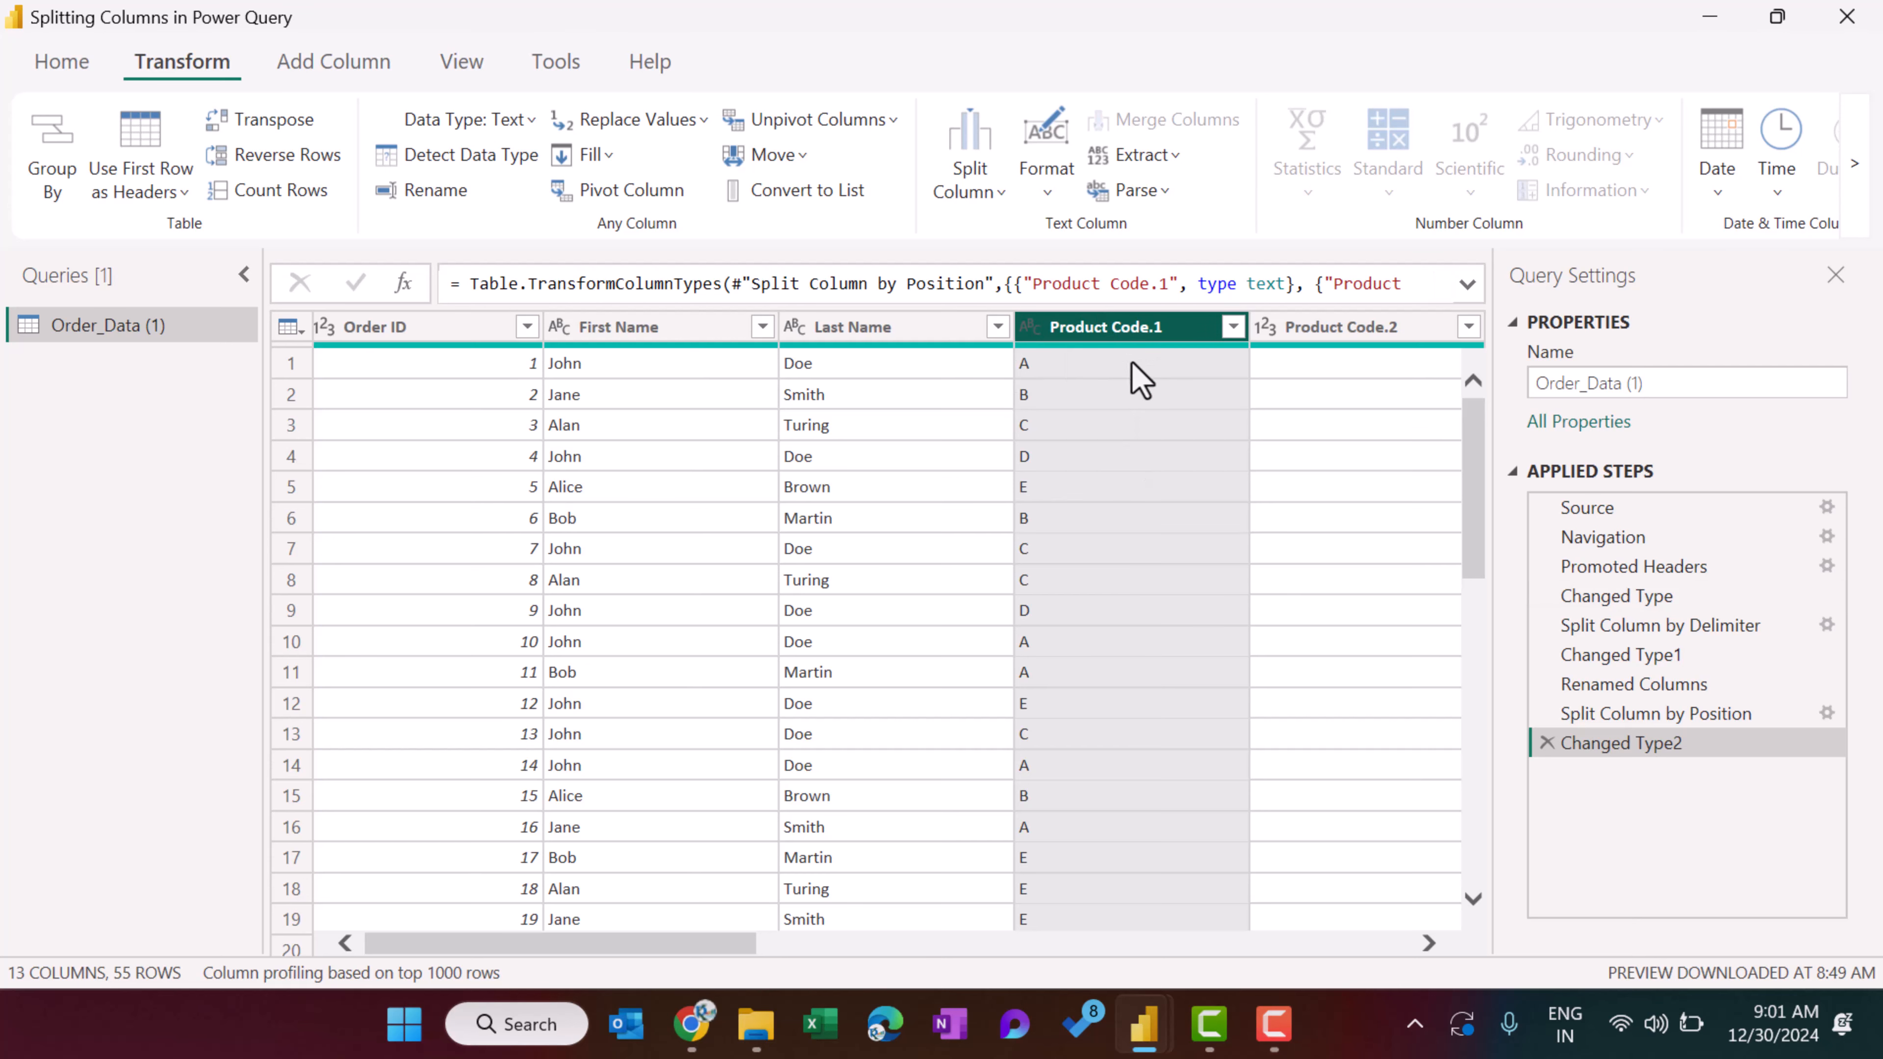
pyautogui.moveTo(674, 950); pyautogui.dragTo(1386, 957)
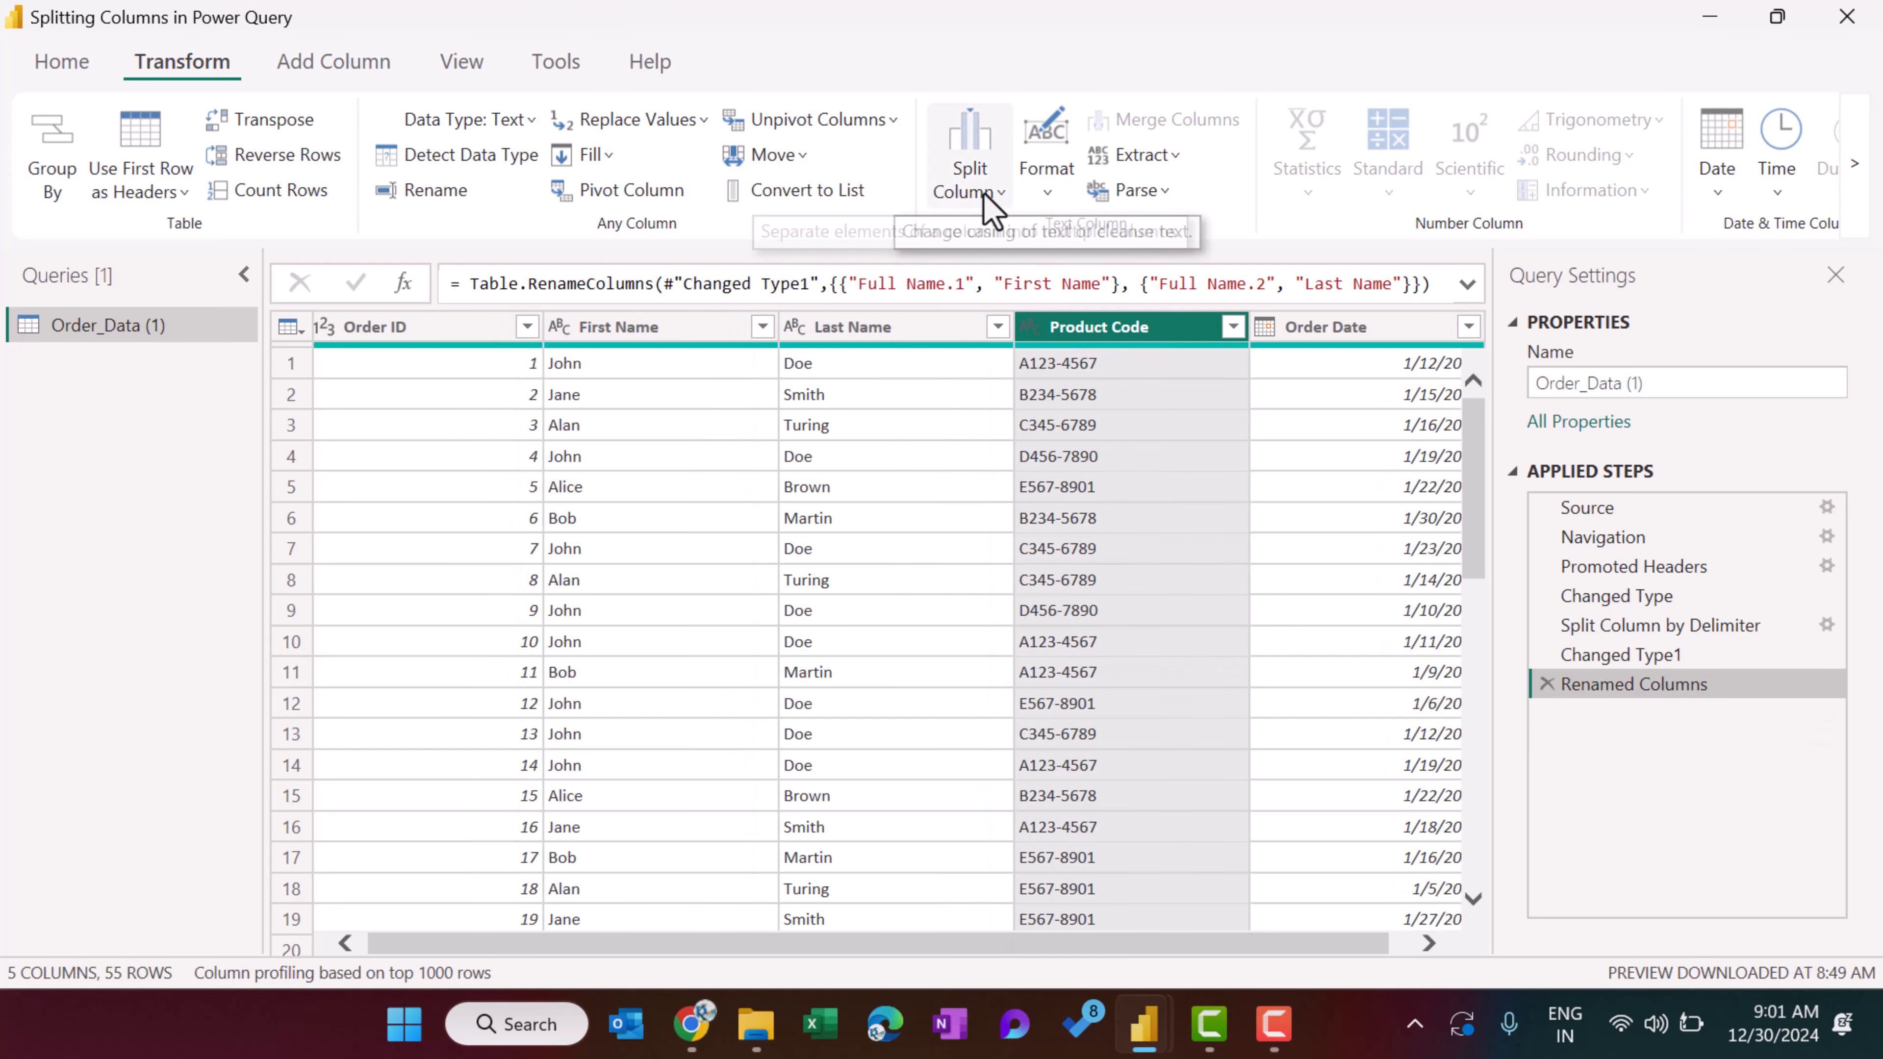
# Split the Product Code column repeatedly by number of characters, using 3 characters.
pyautogui.click(989, 195)
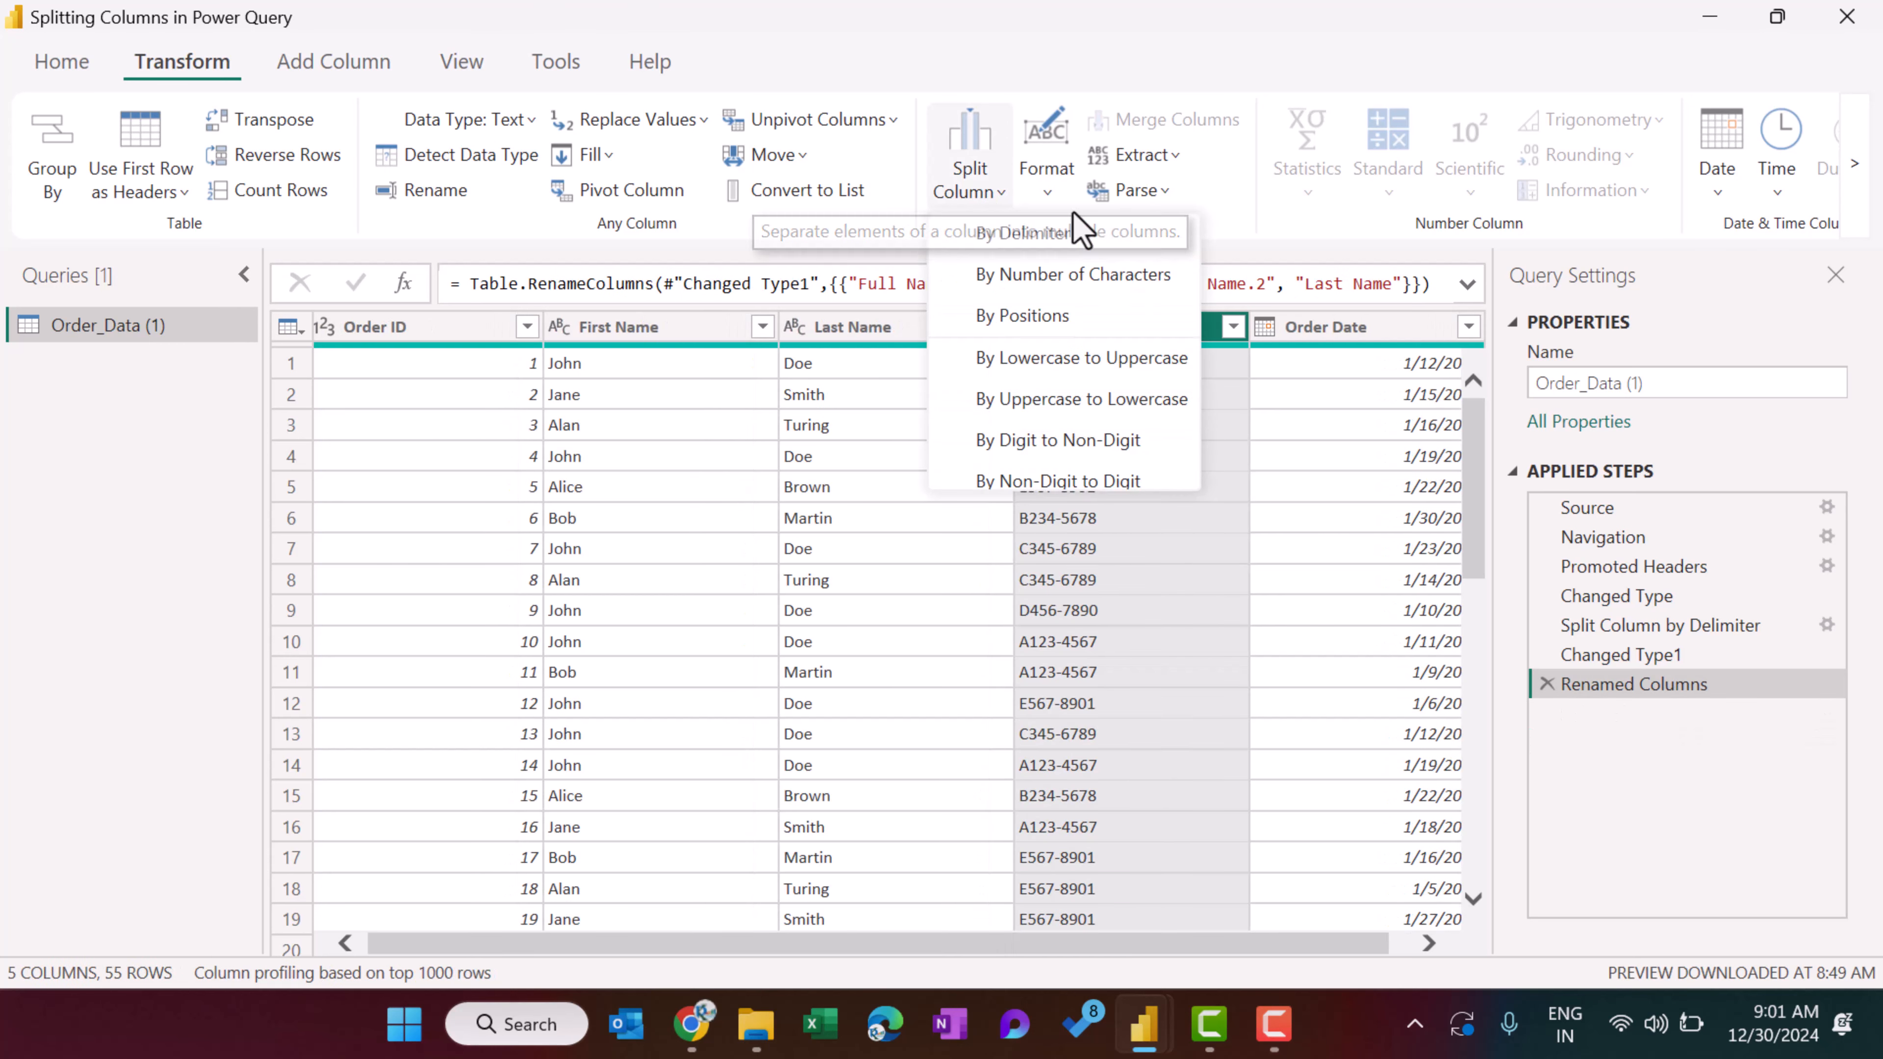
pyautogui.click(1082, 277)
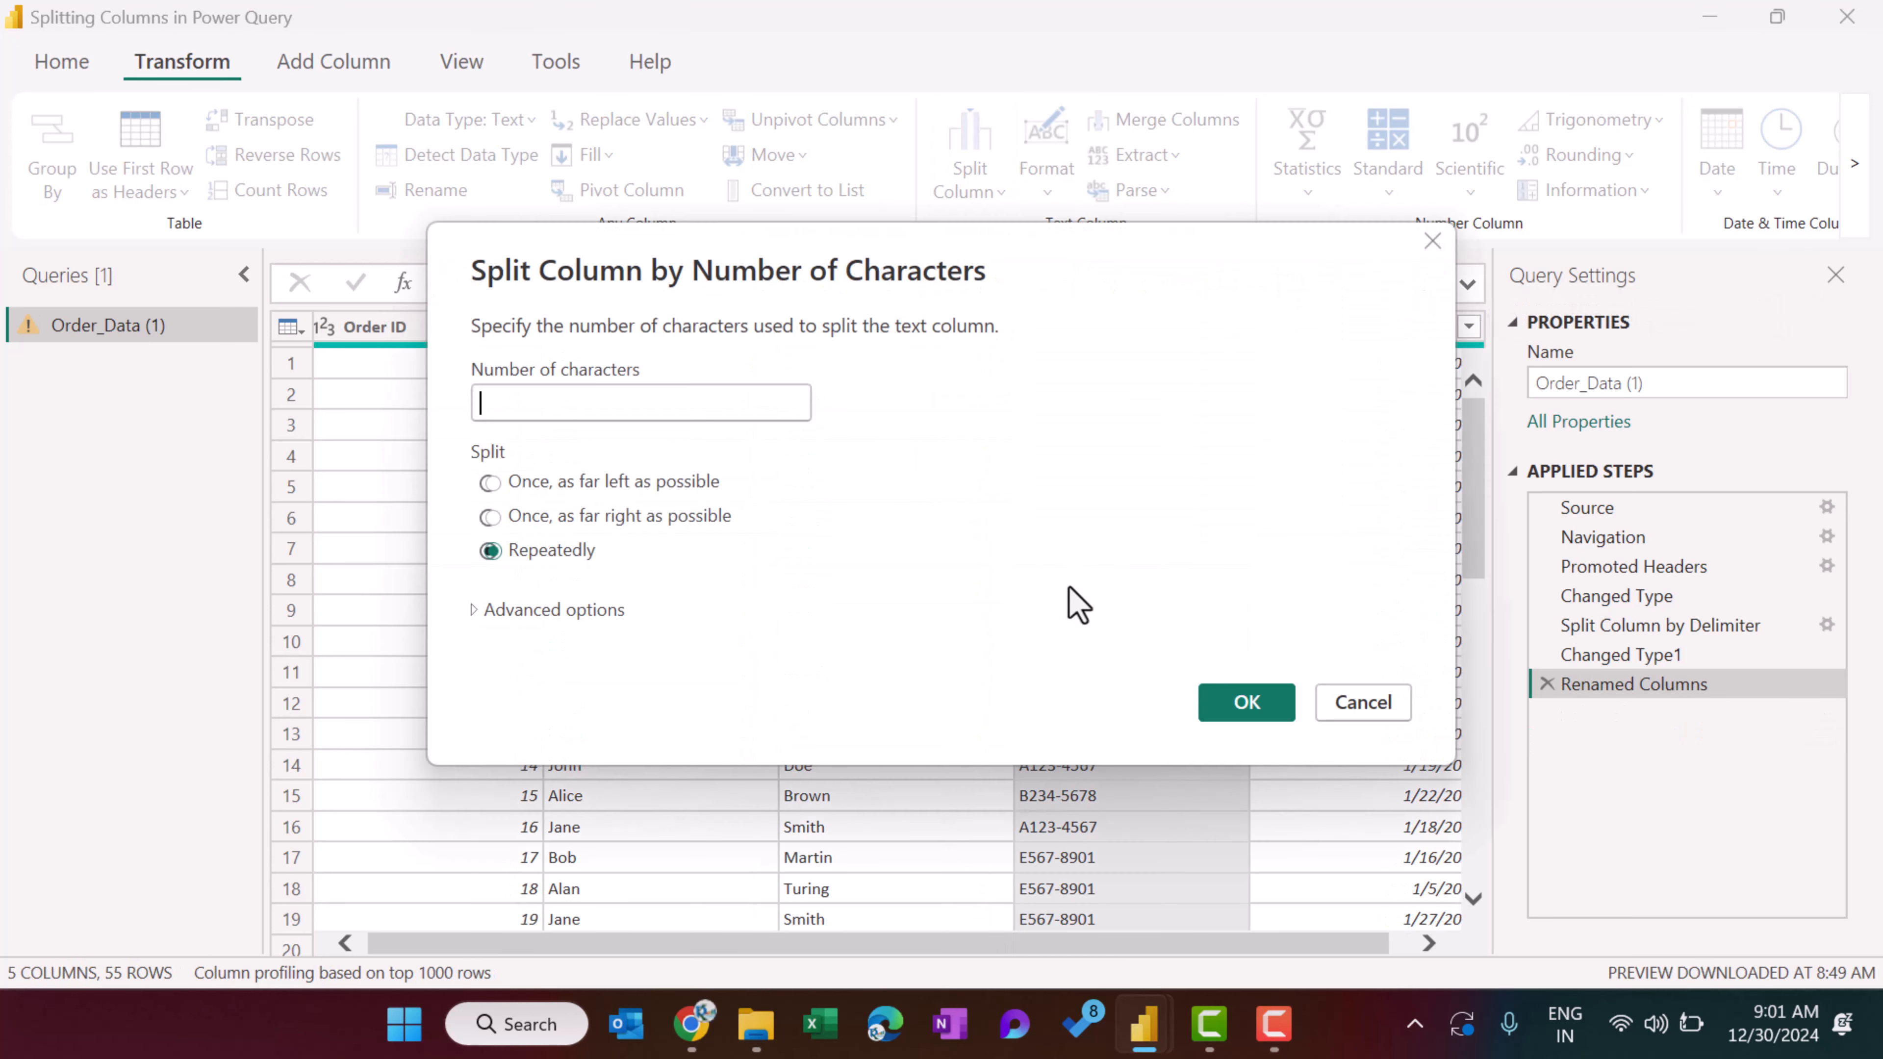
pyautogui.moveTo(643, 271); pyautogui.dragTo(845, 438)
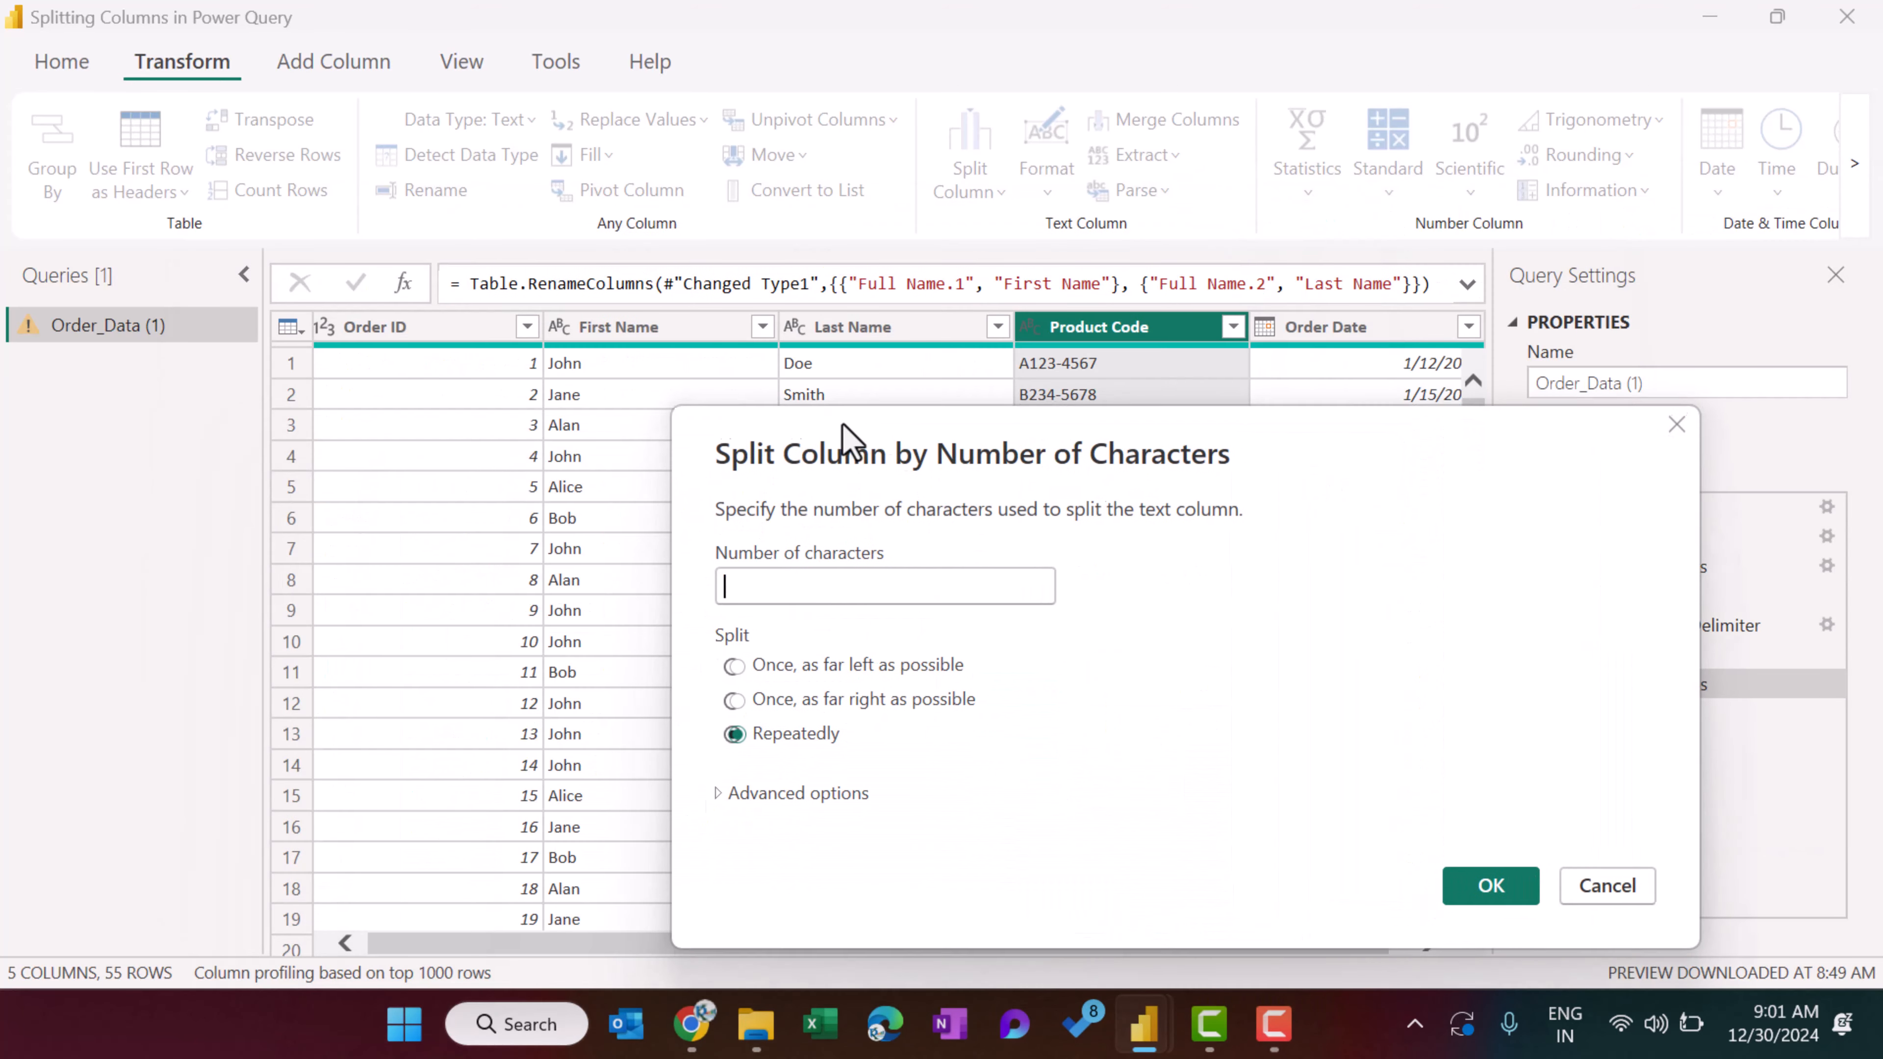
pyautogui.click(777, 586)
pyautogui.write('3')
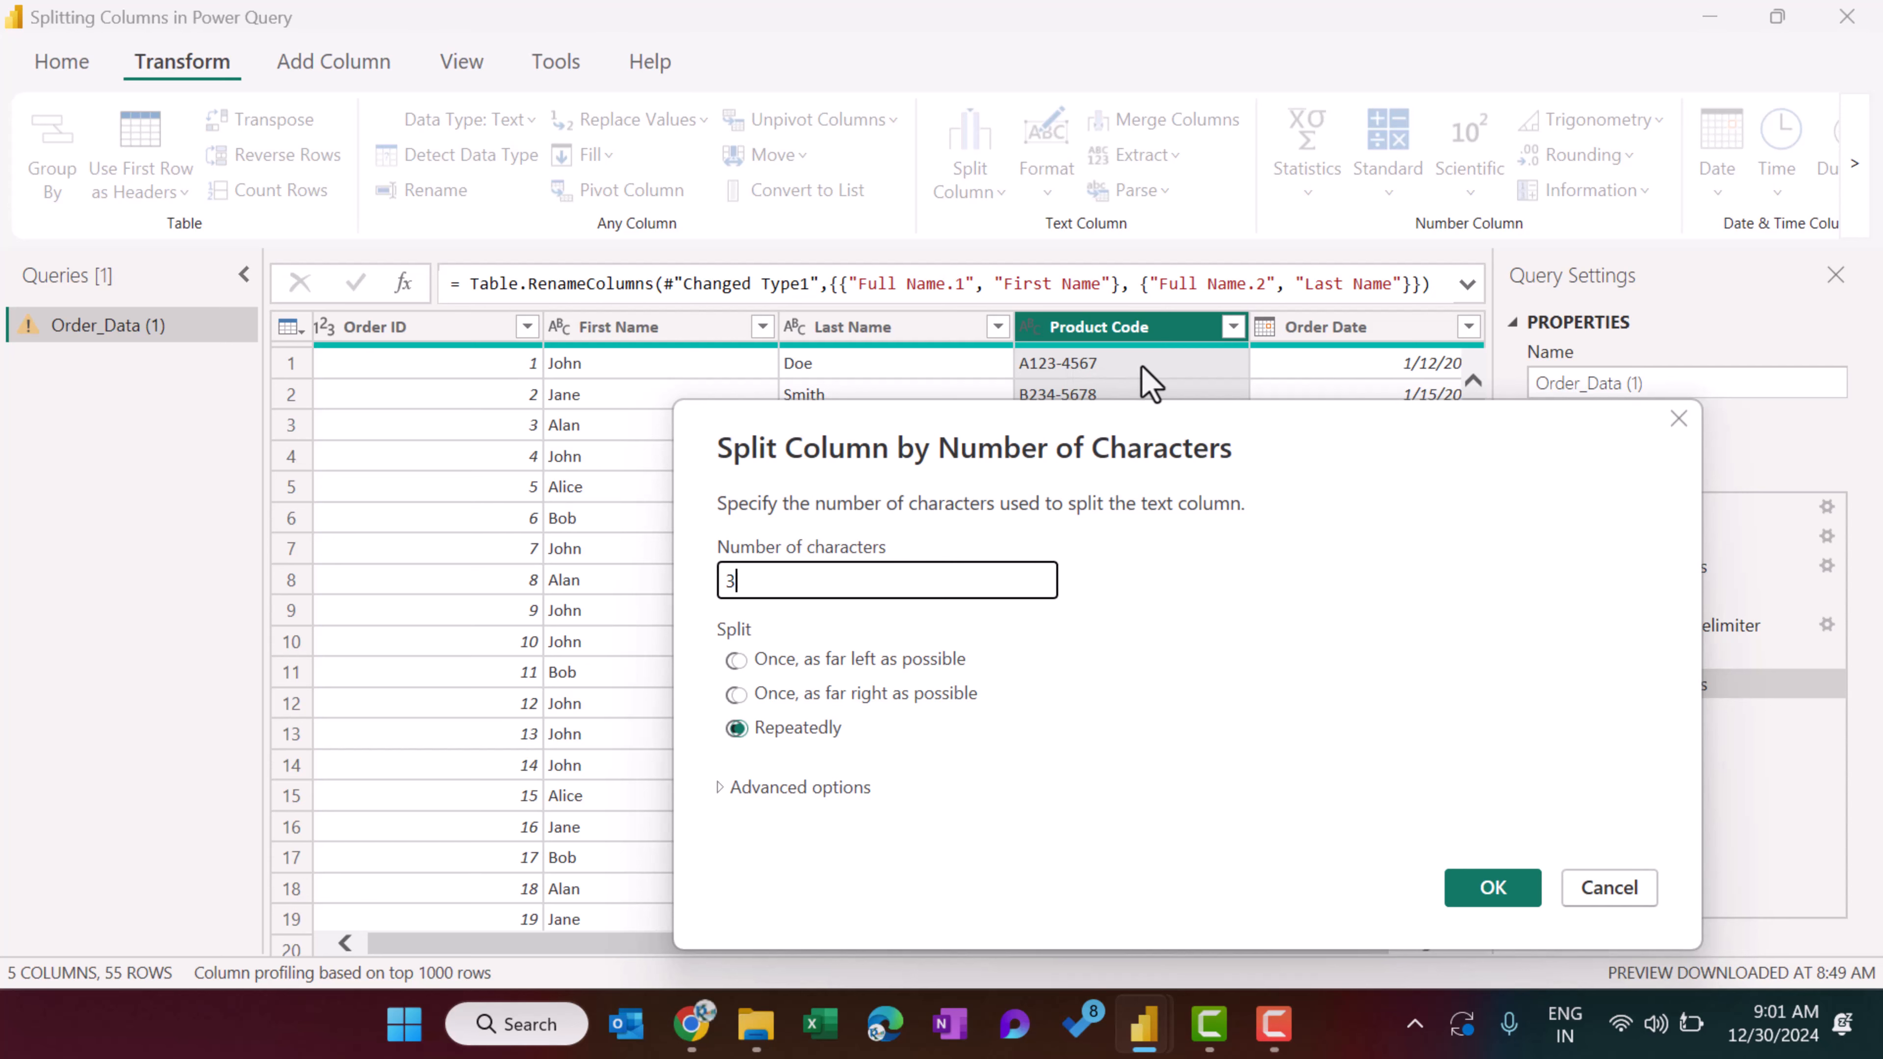
pyautogui.click(1484, 896)
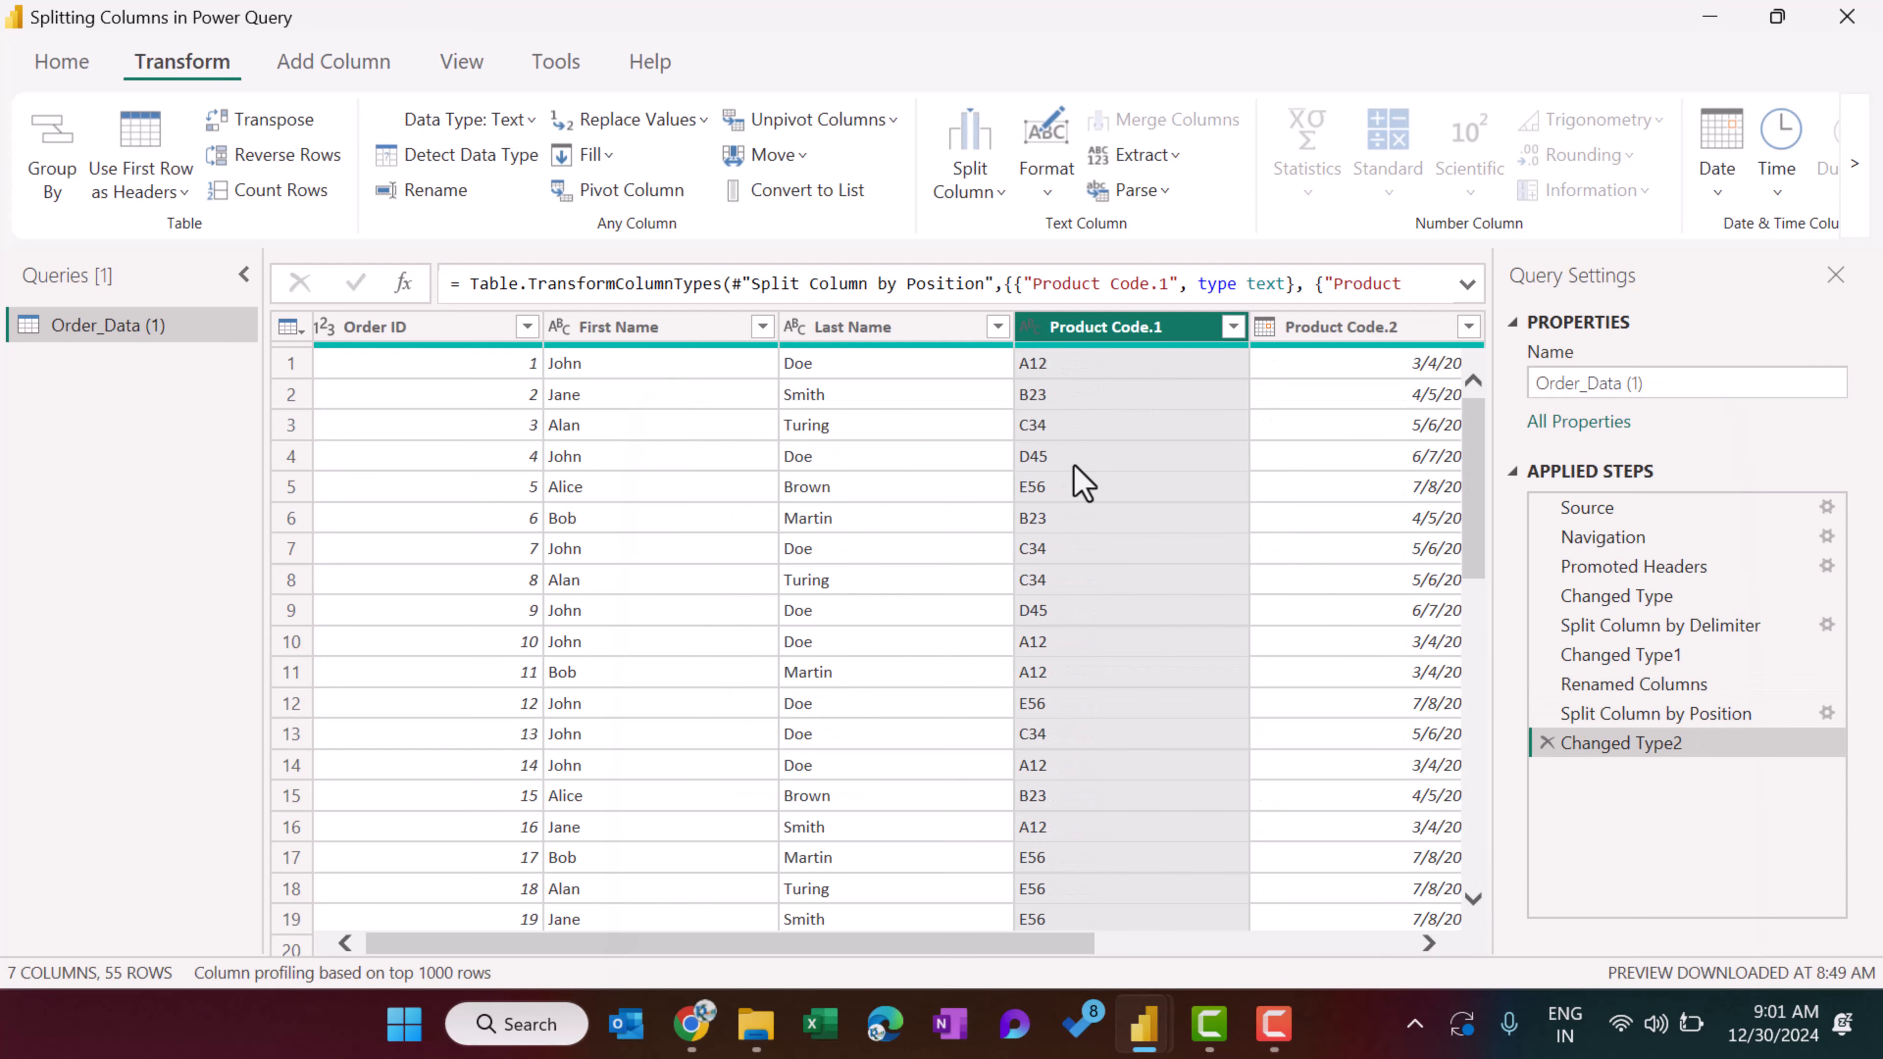
# Check the split product code columns, and delete the Changed Type2 and Split Column by Position applied steps.
pyautogui.moveTo(977, 948); pyautogui.dragTo(1144, 948)
pyautogui.click(1082, 327)
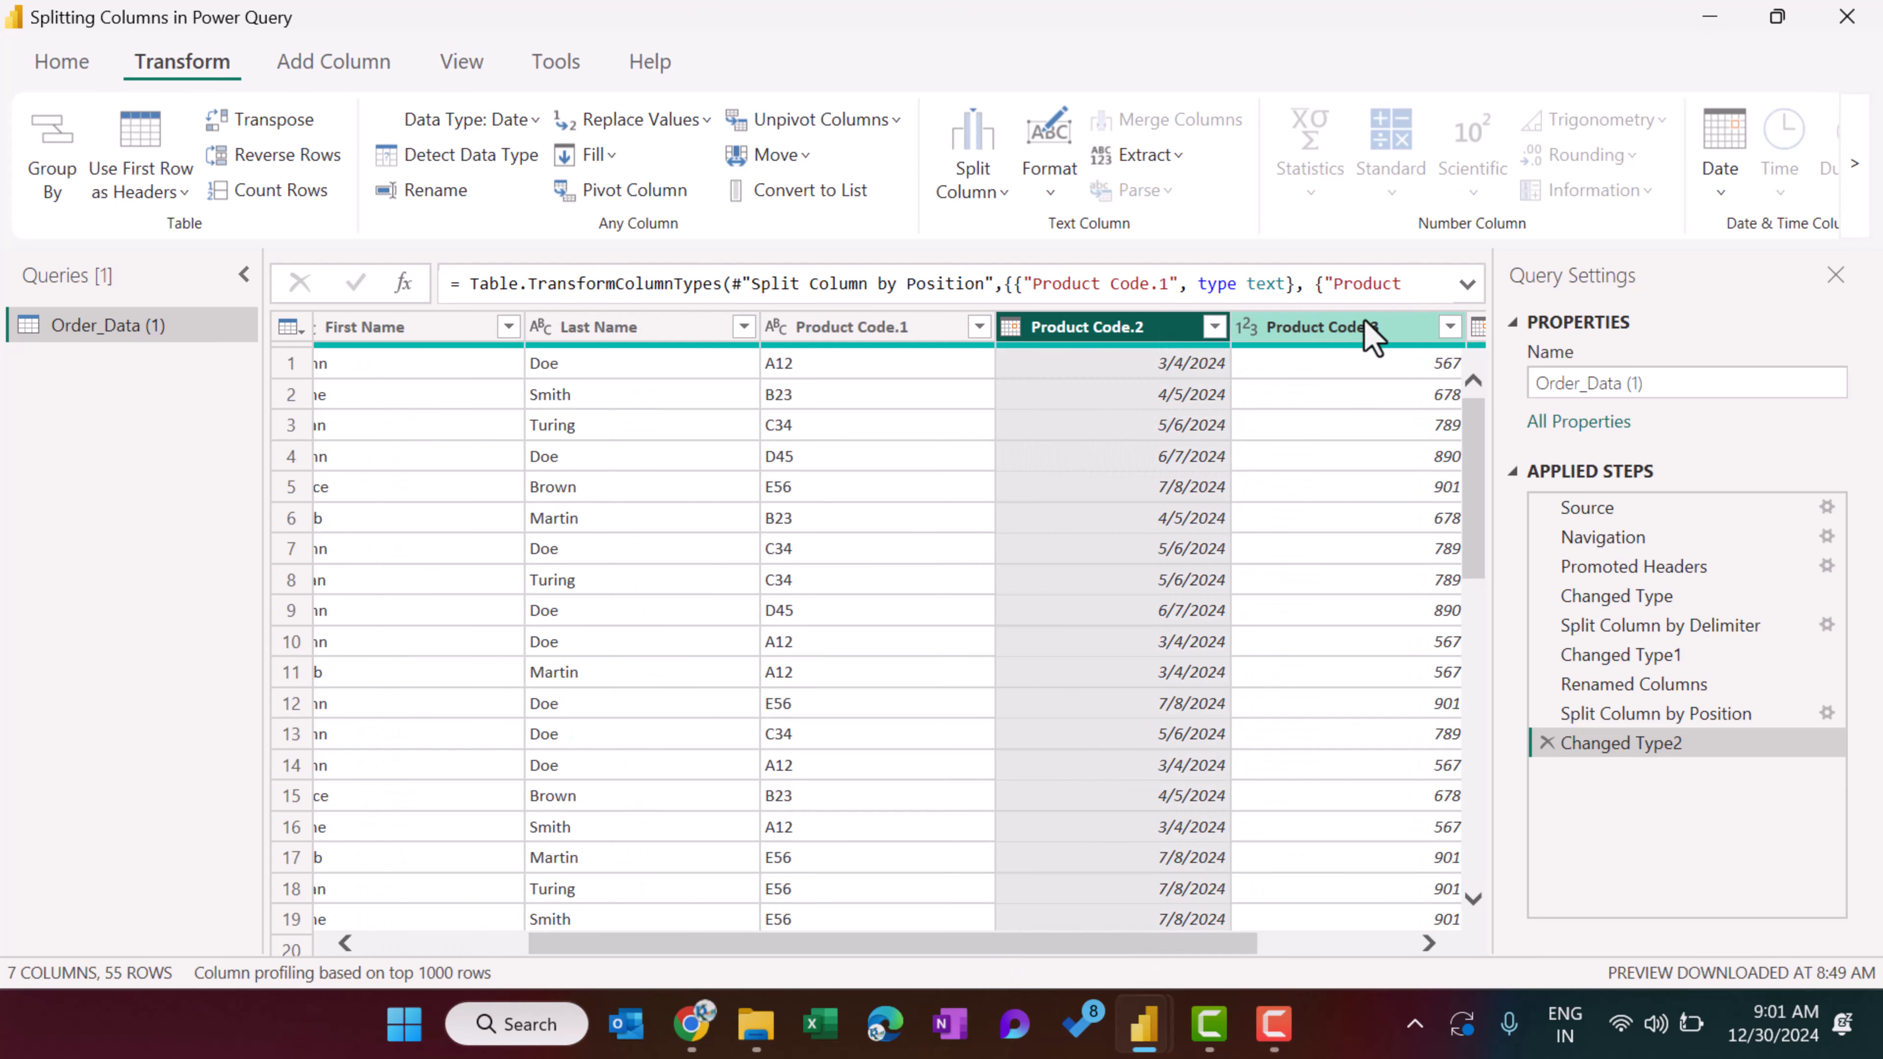
pyautogui.click(1366, 327)
pyautogui.click(1253, 948)
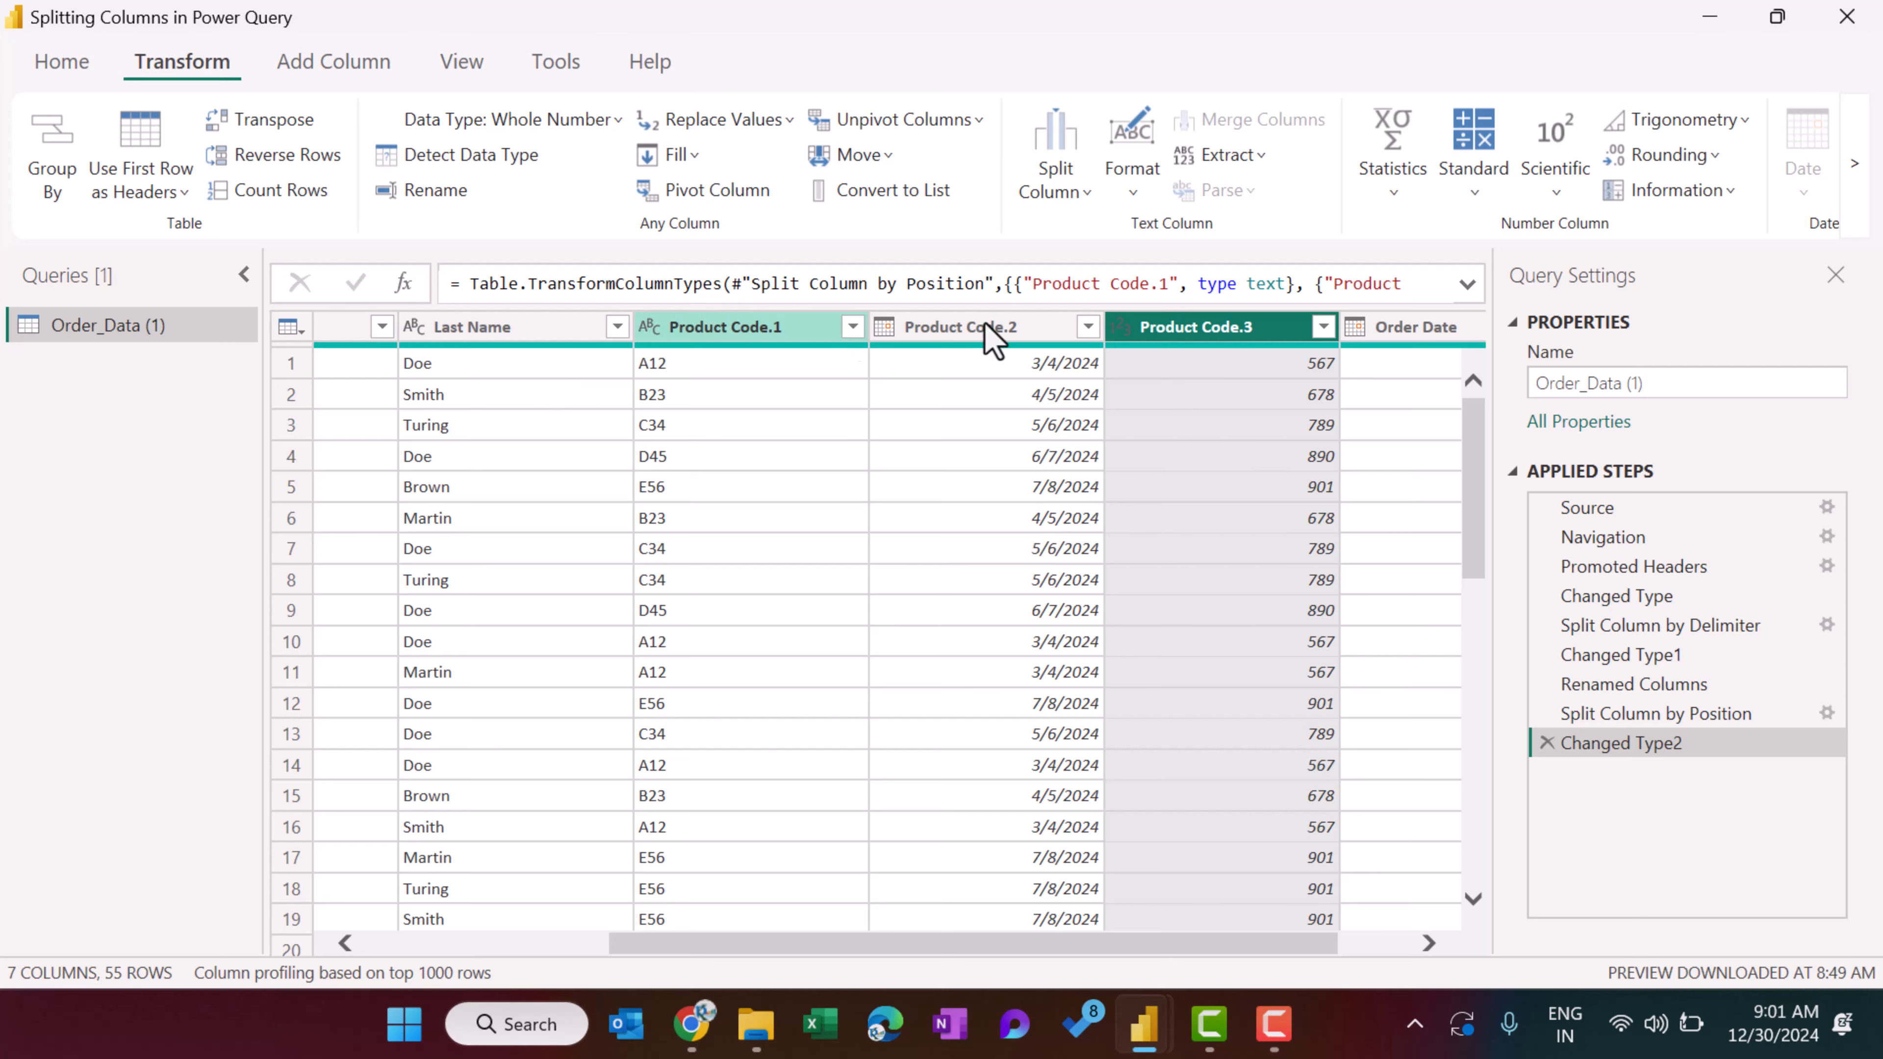
pyautogui.click(1547, 743)
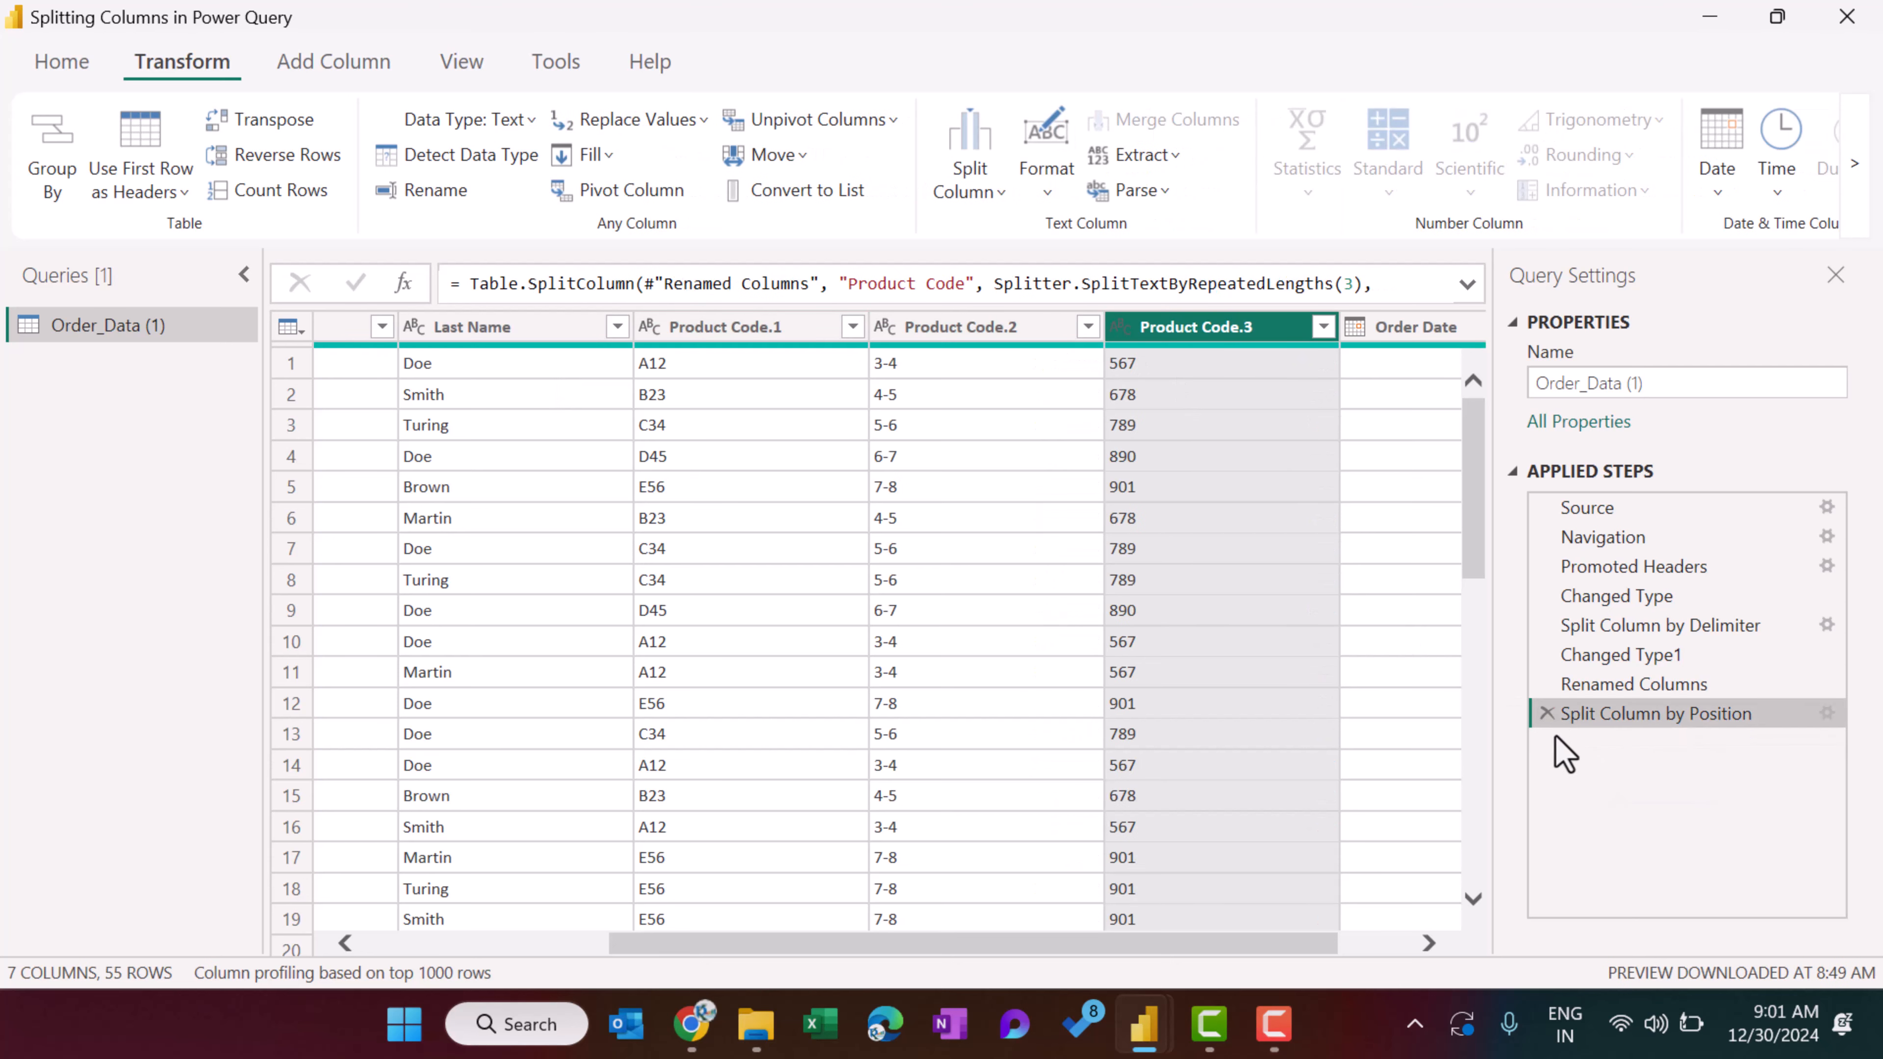
pyautogui.click(1547, 714)
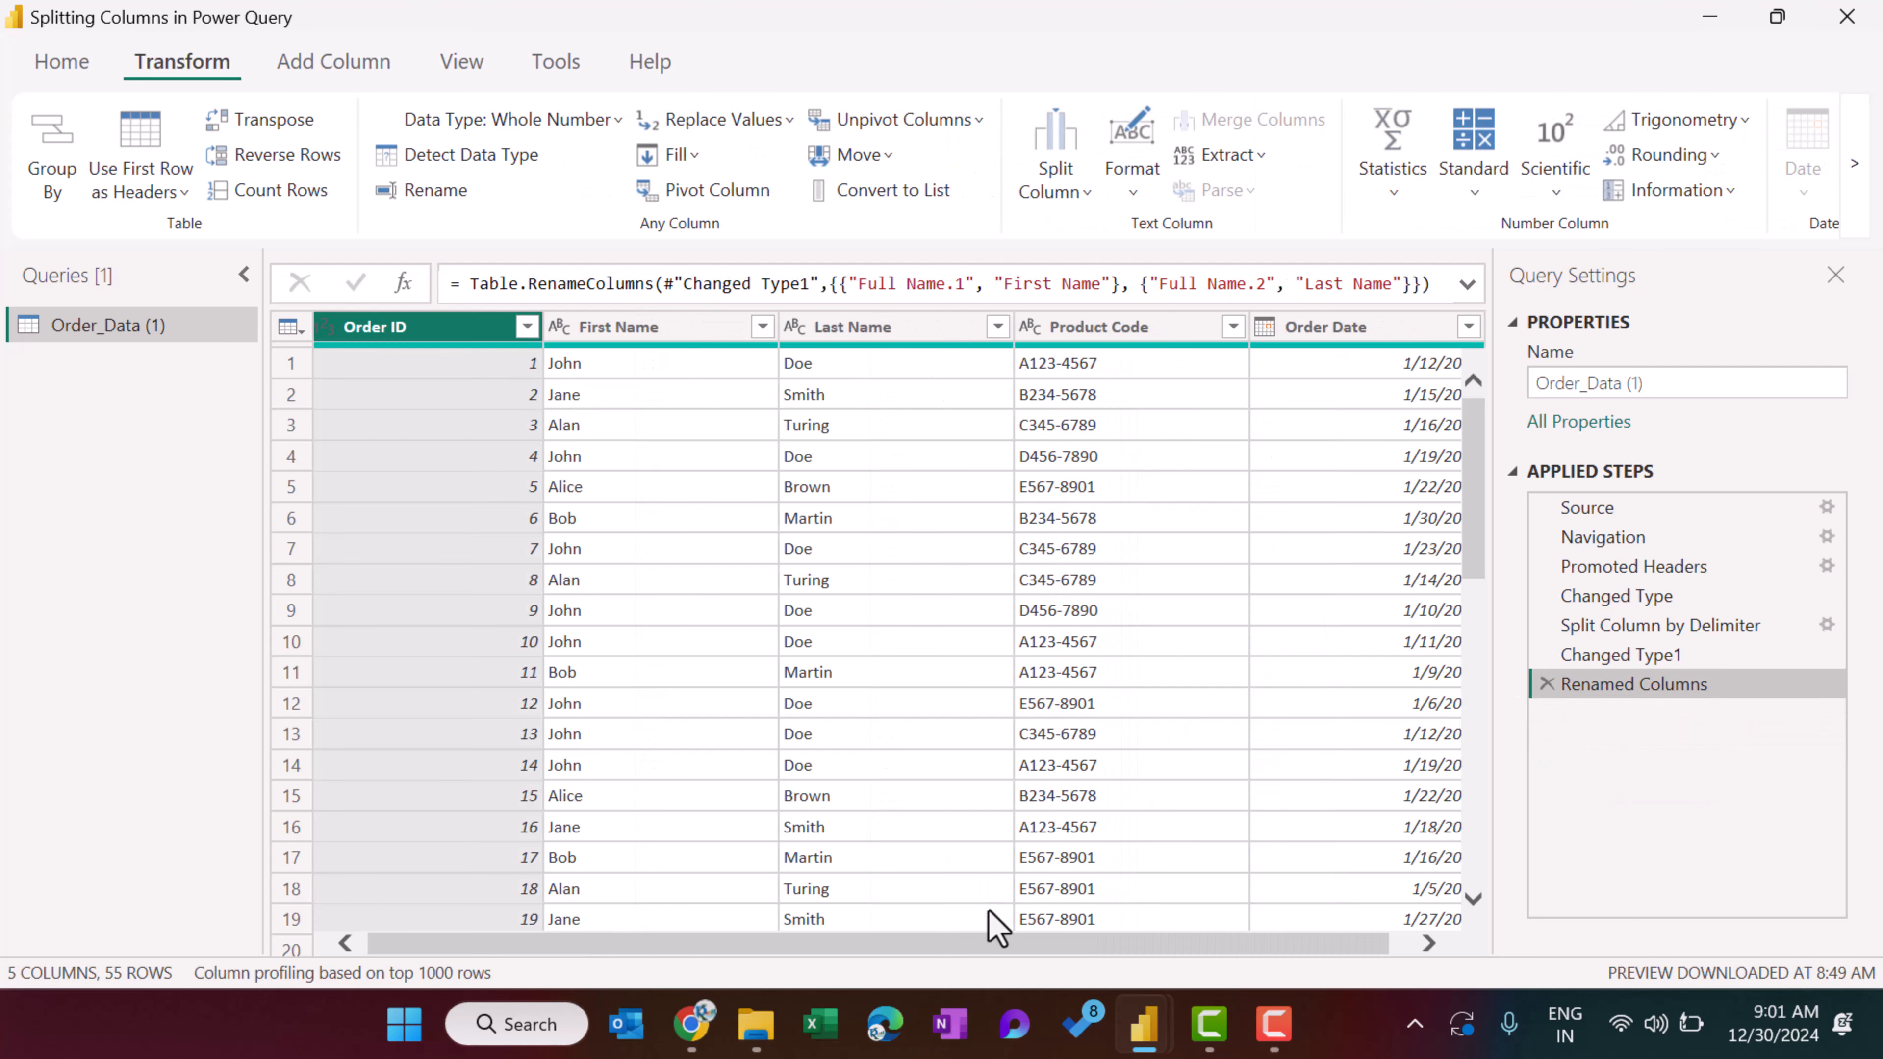
# Split the Product Code column by 1 character, once, as far left as possible, and check the resulting columns.
pyautogui.moveTo(1164, 941); pyautogui.dragTo(1253, 954)
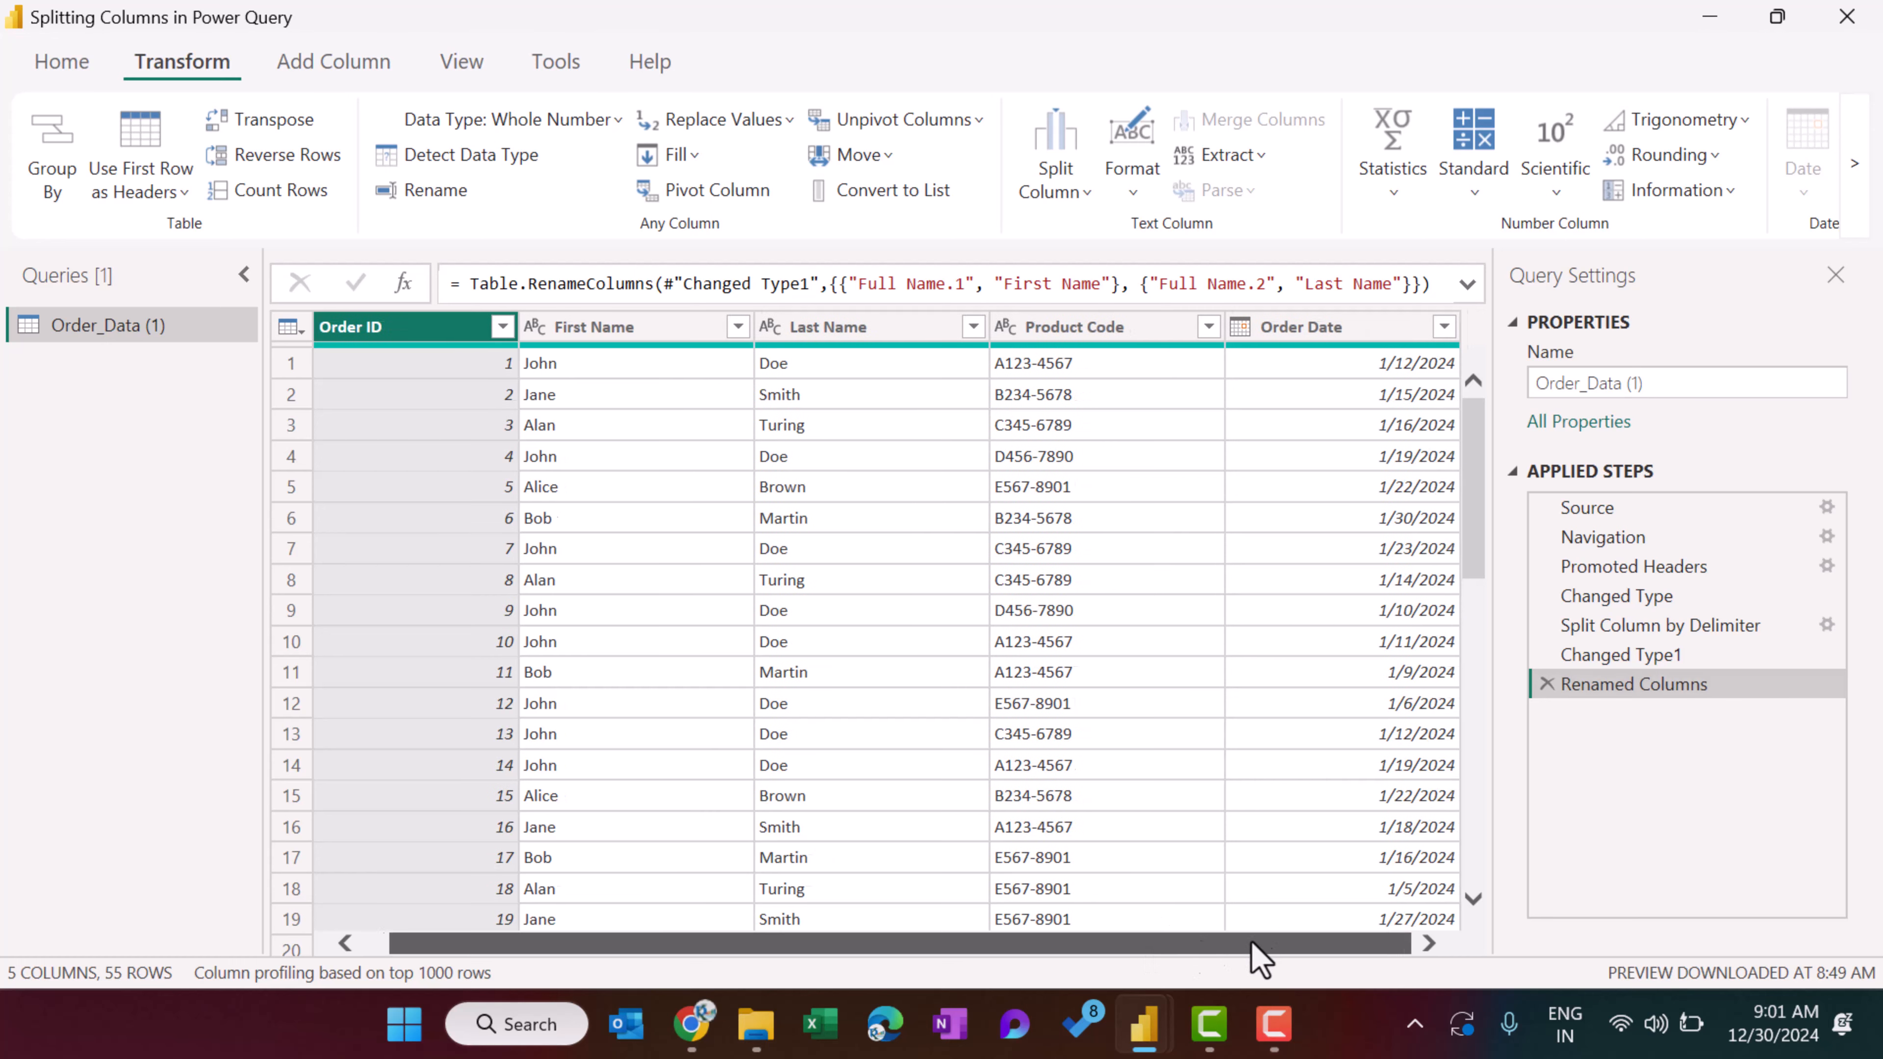
pyautogui.click(1084, 328)
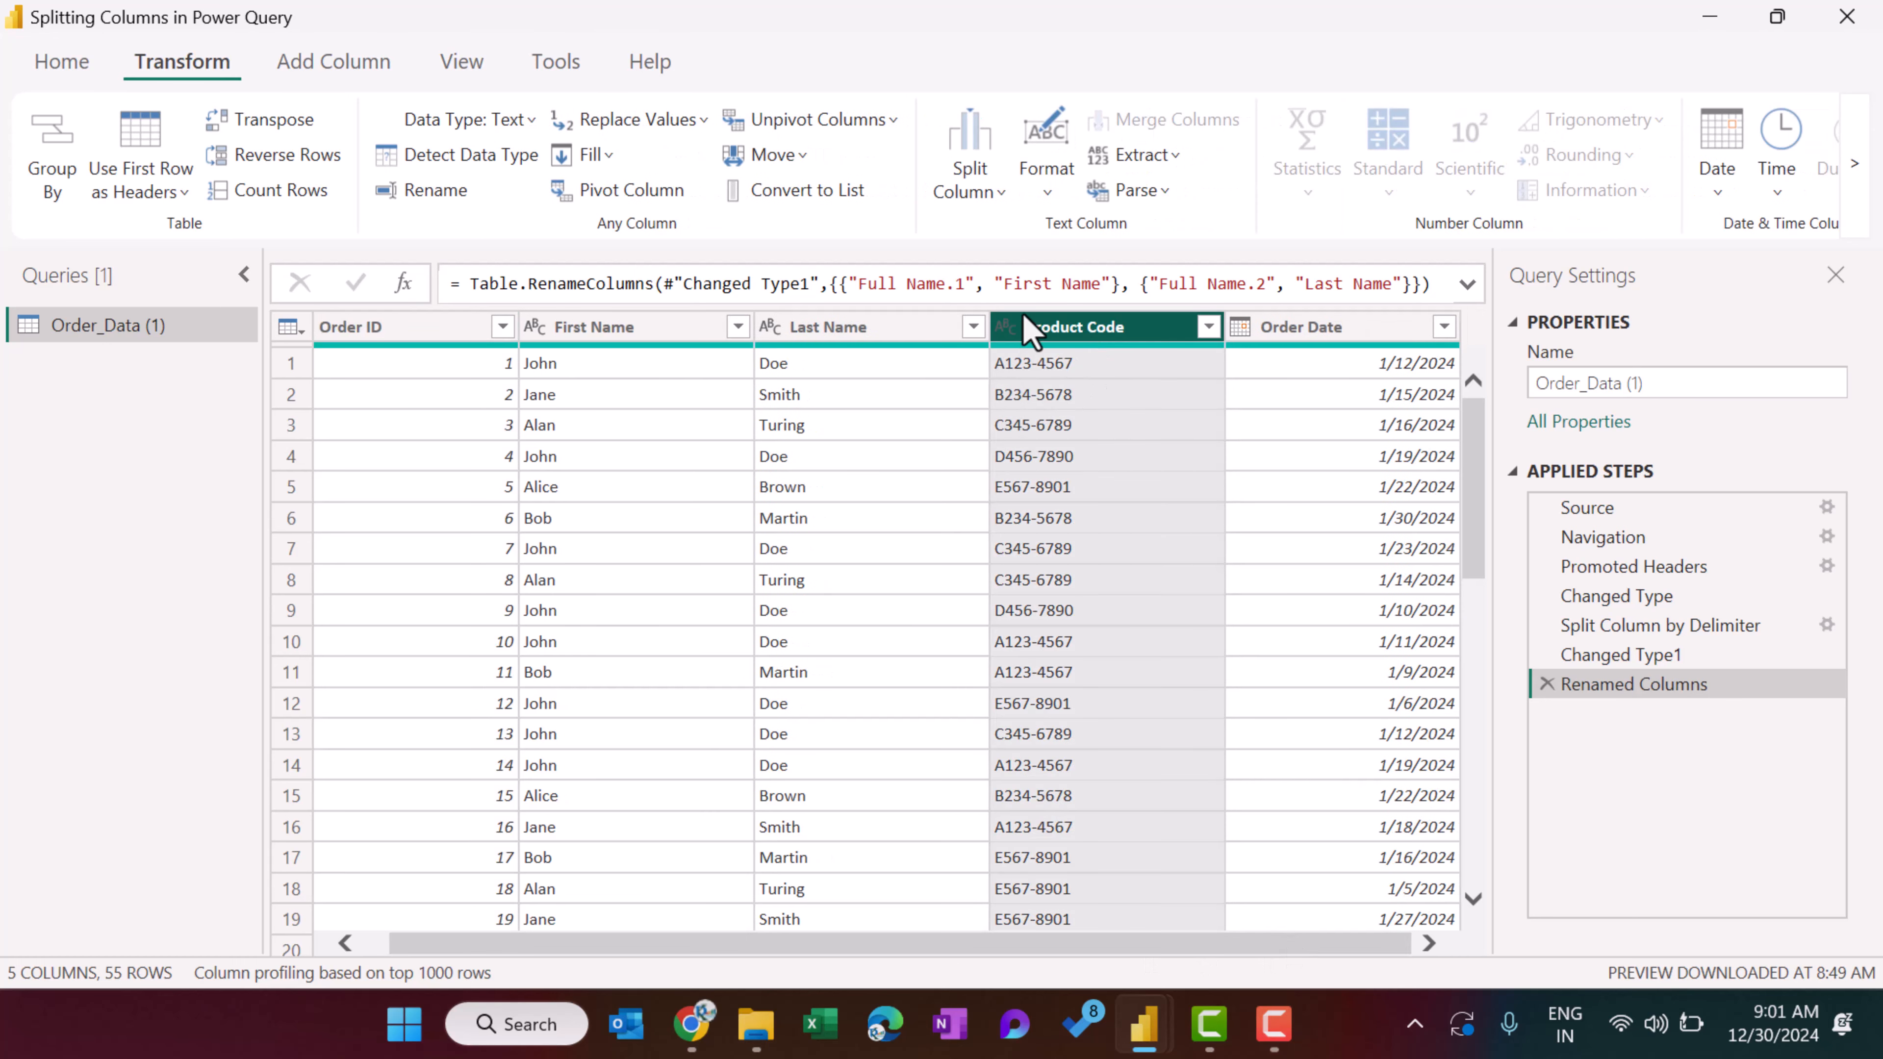
pyautogui.click(987, 195)
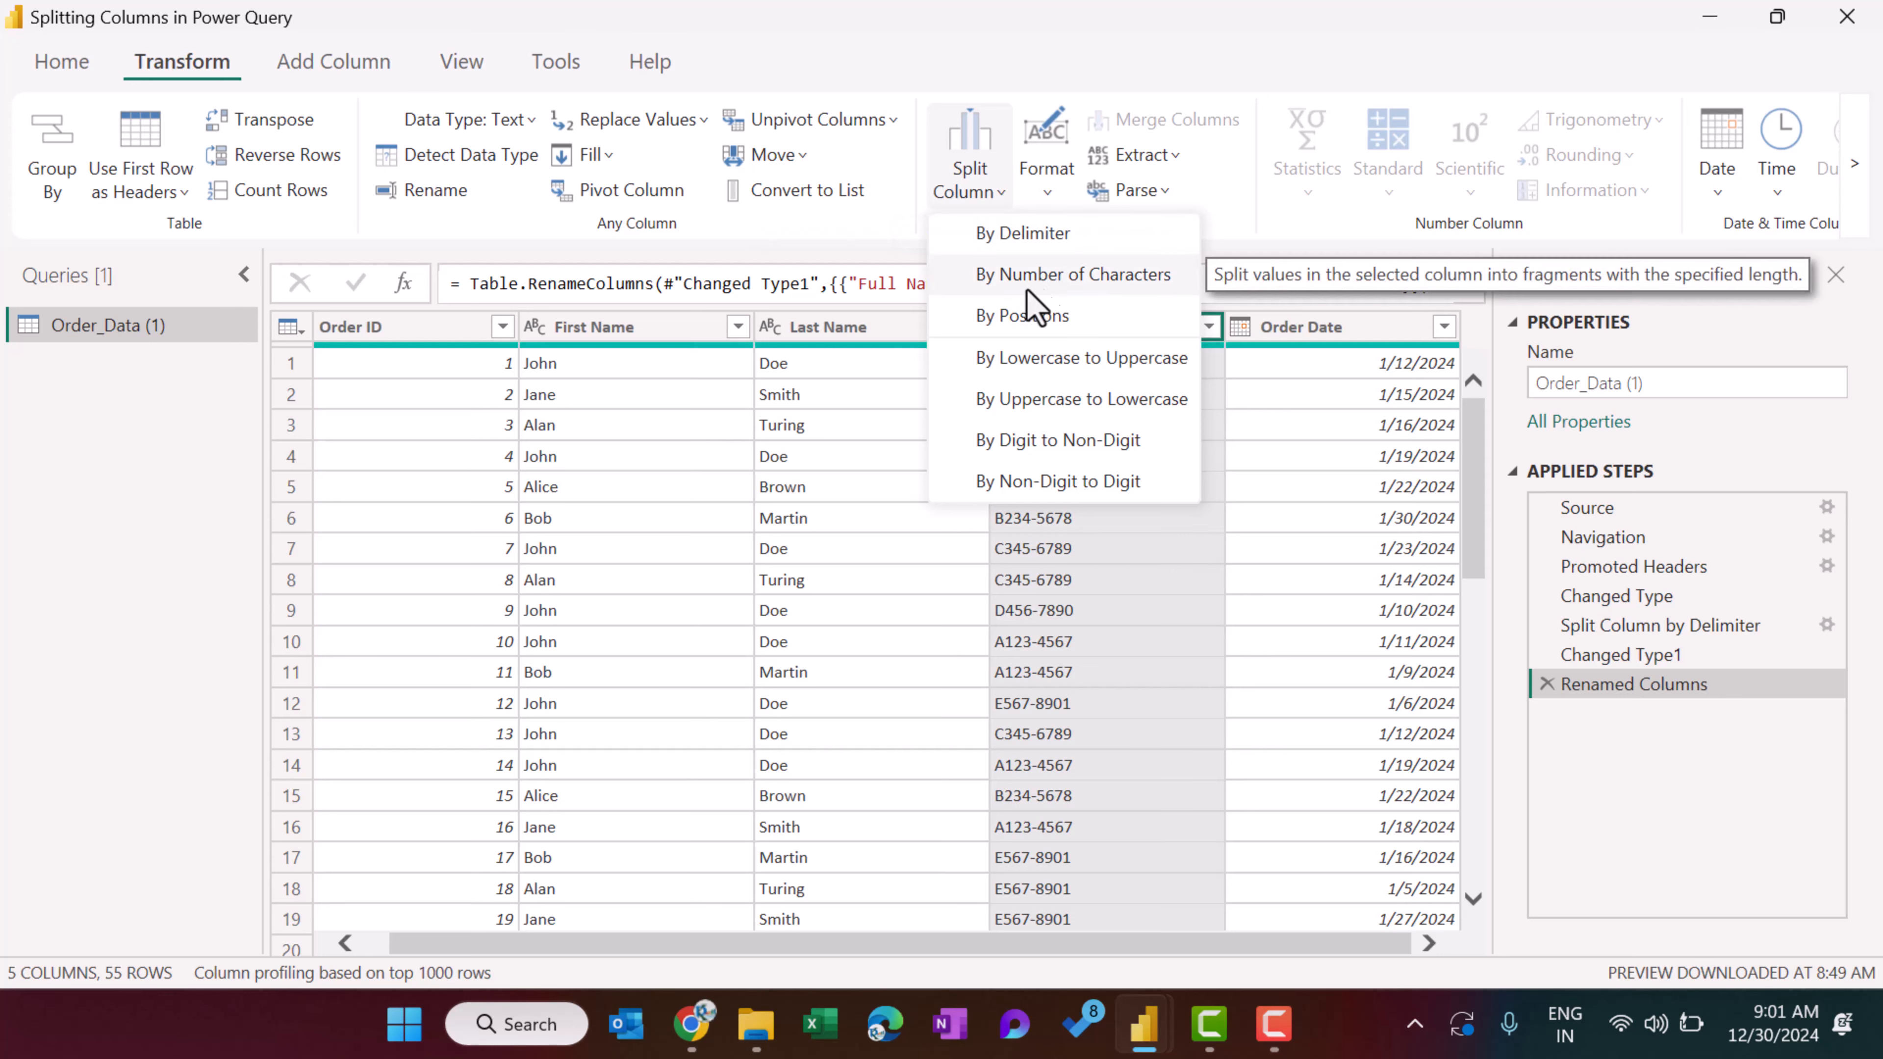
pyautogui.click(1090, 282)
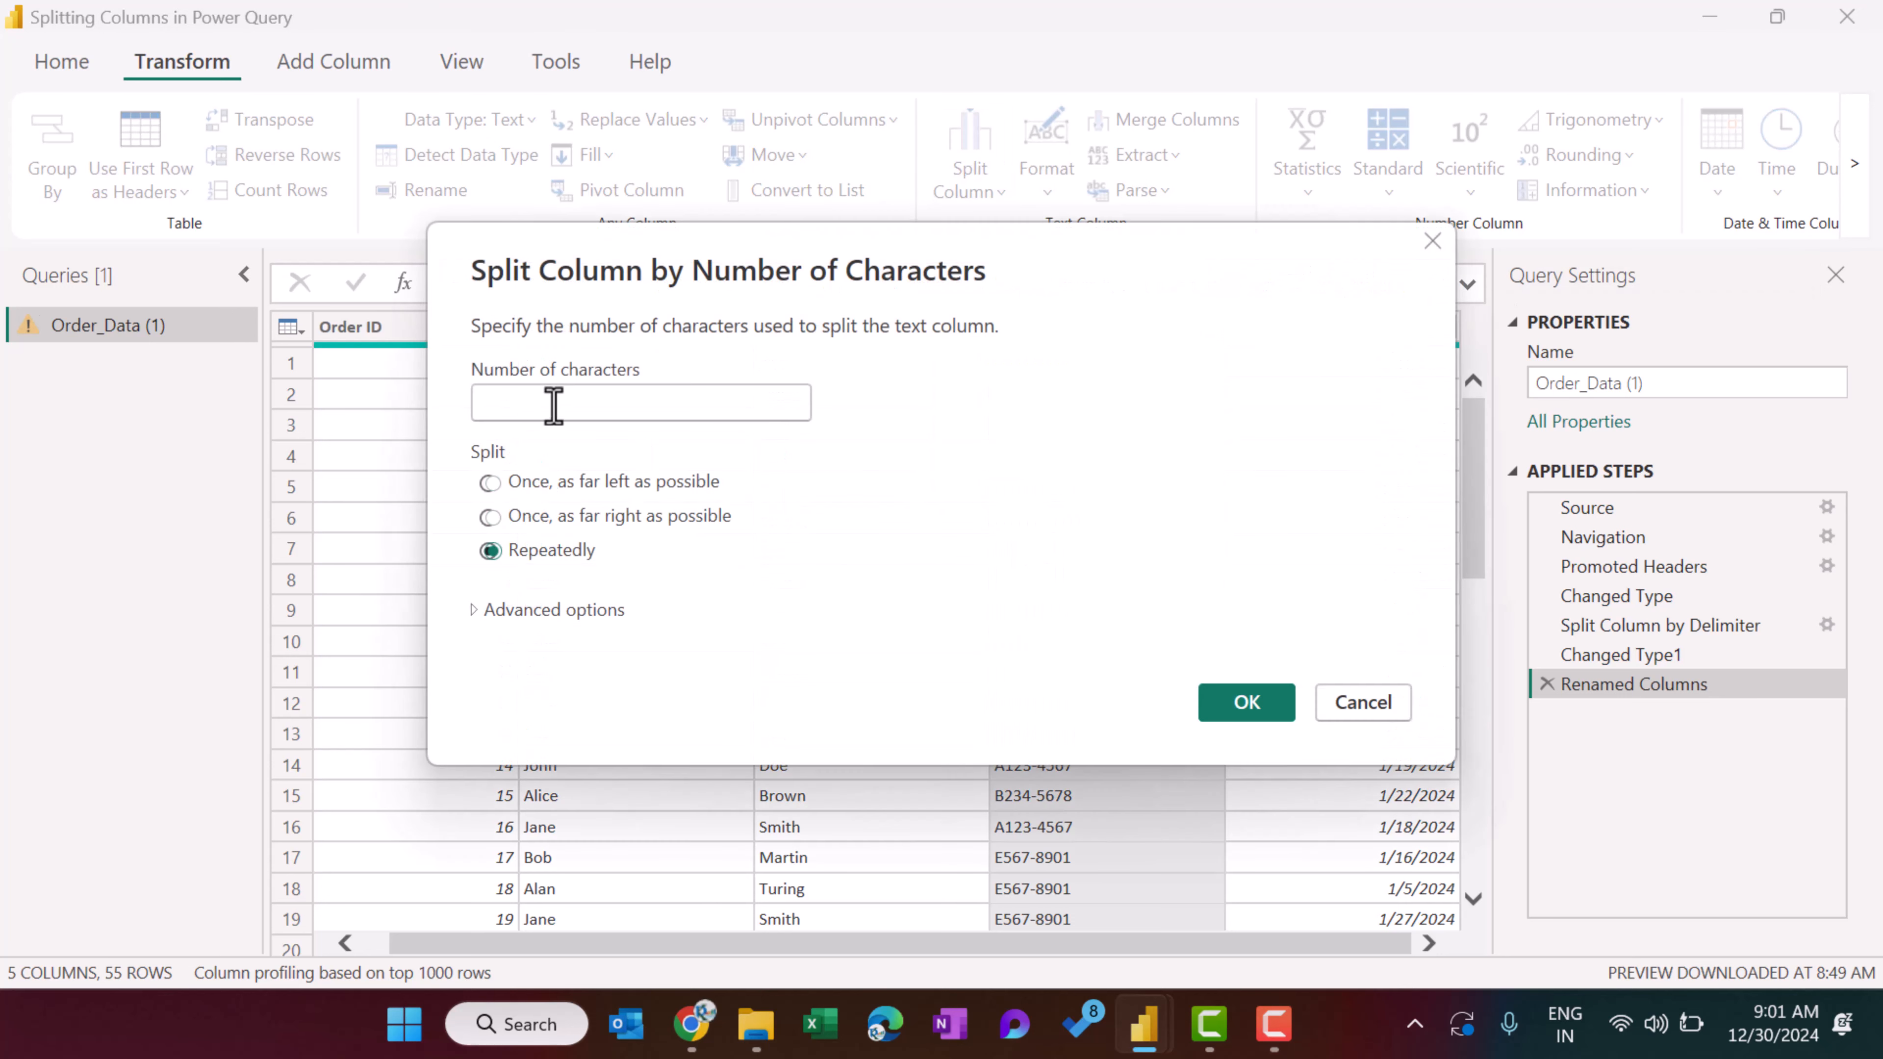
pyautogui.write('1')
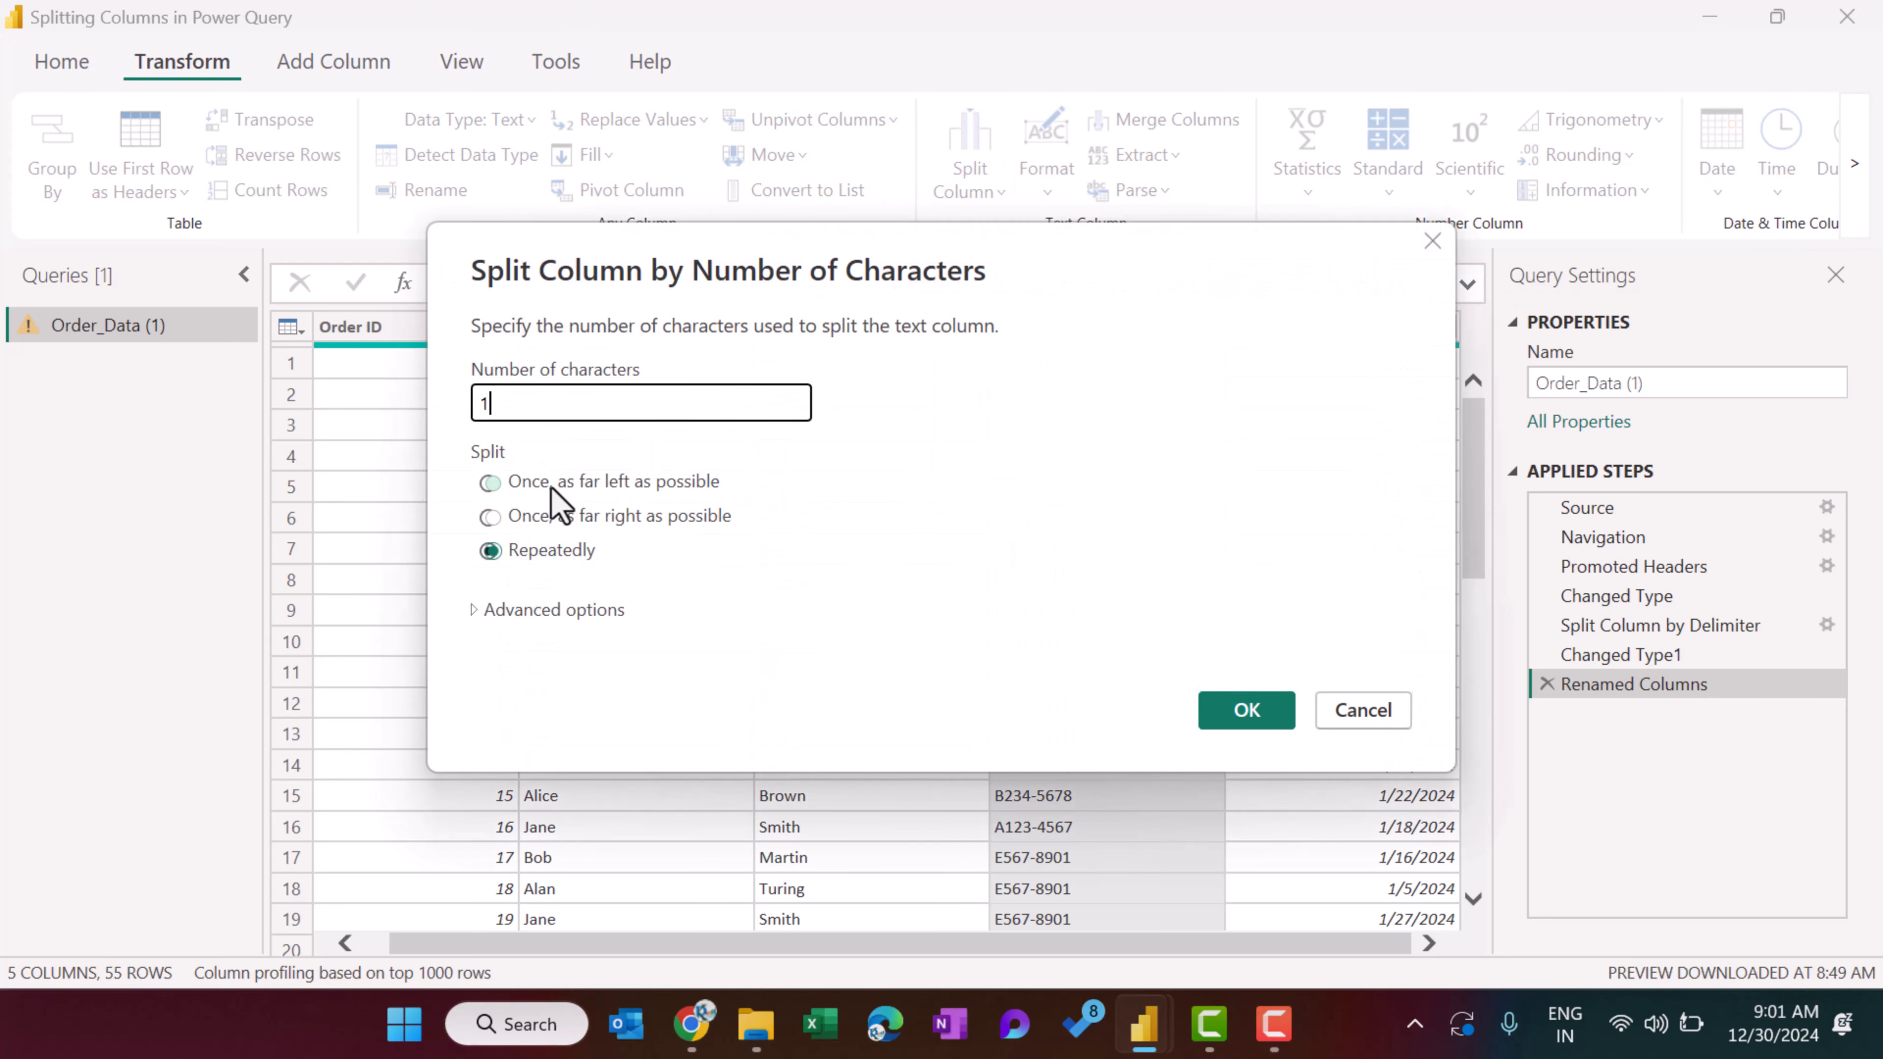
pyautogui.click(675, 486)
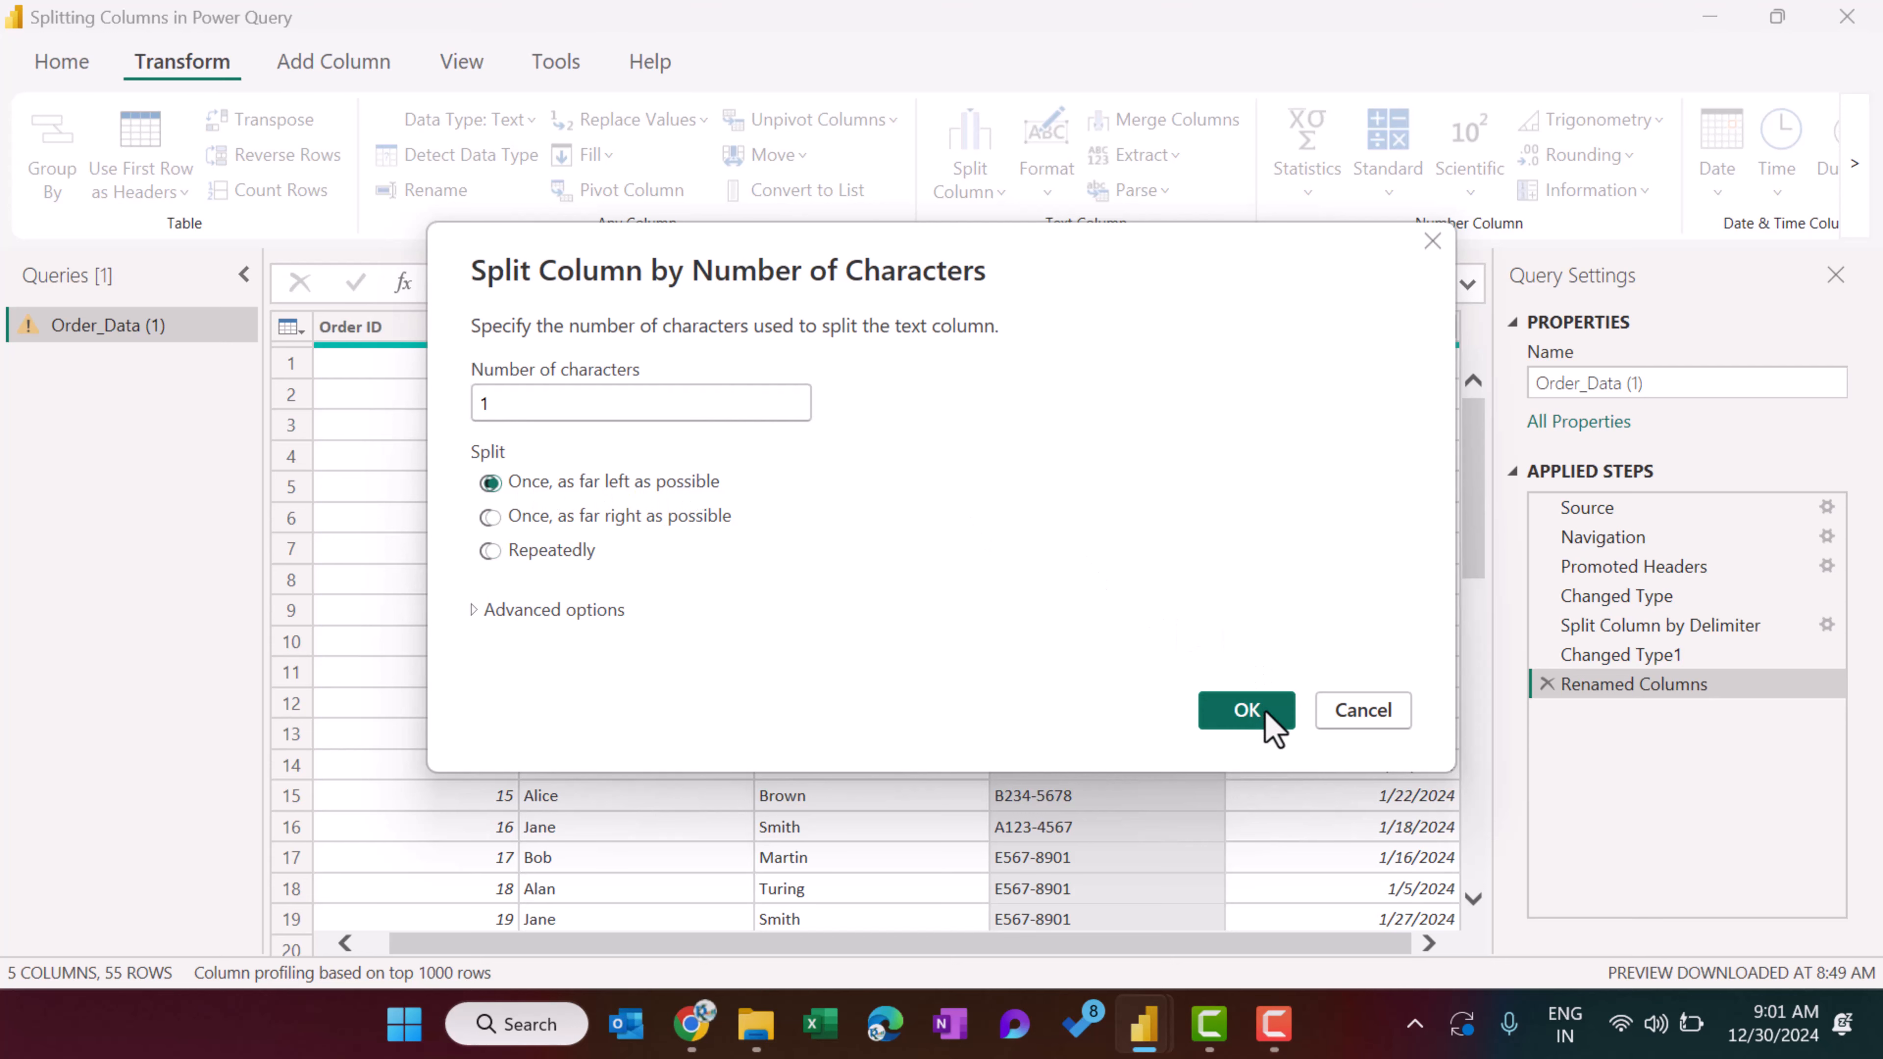
pyautogui.click(1253, 711)
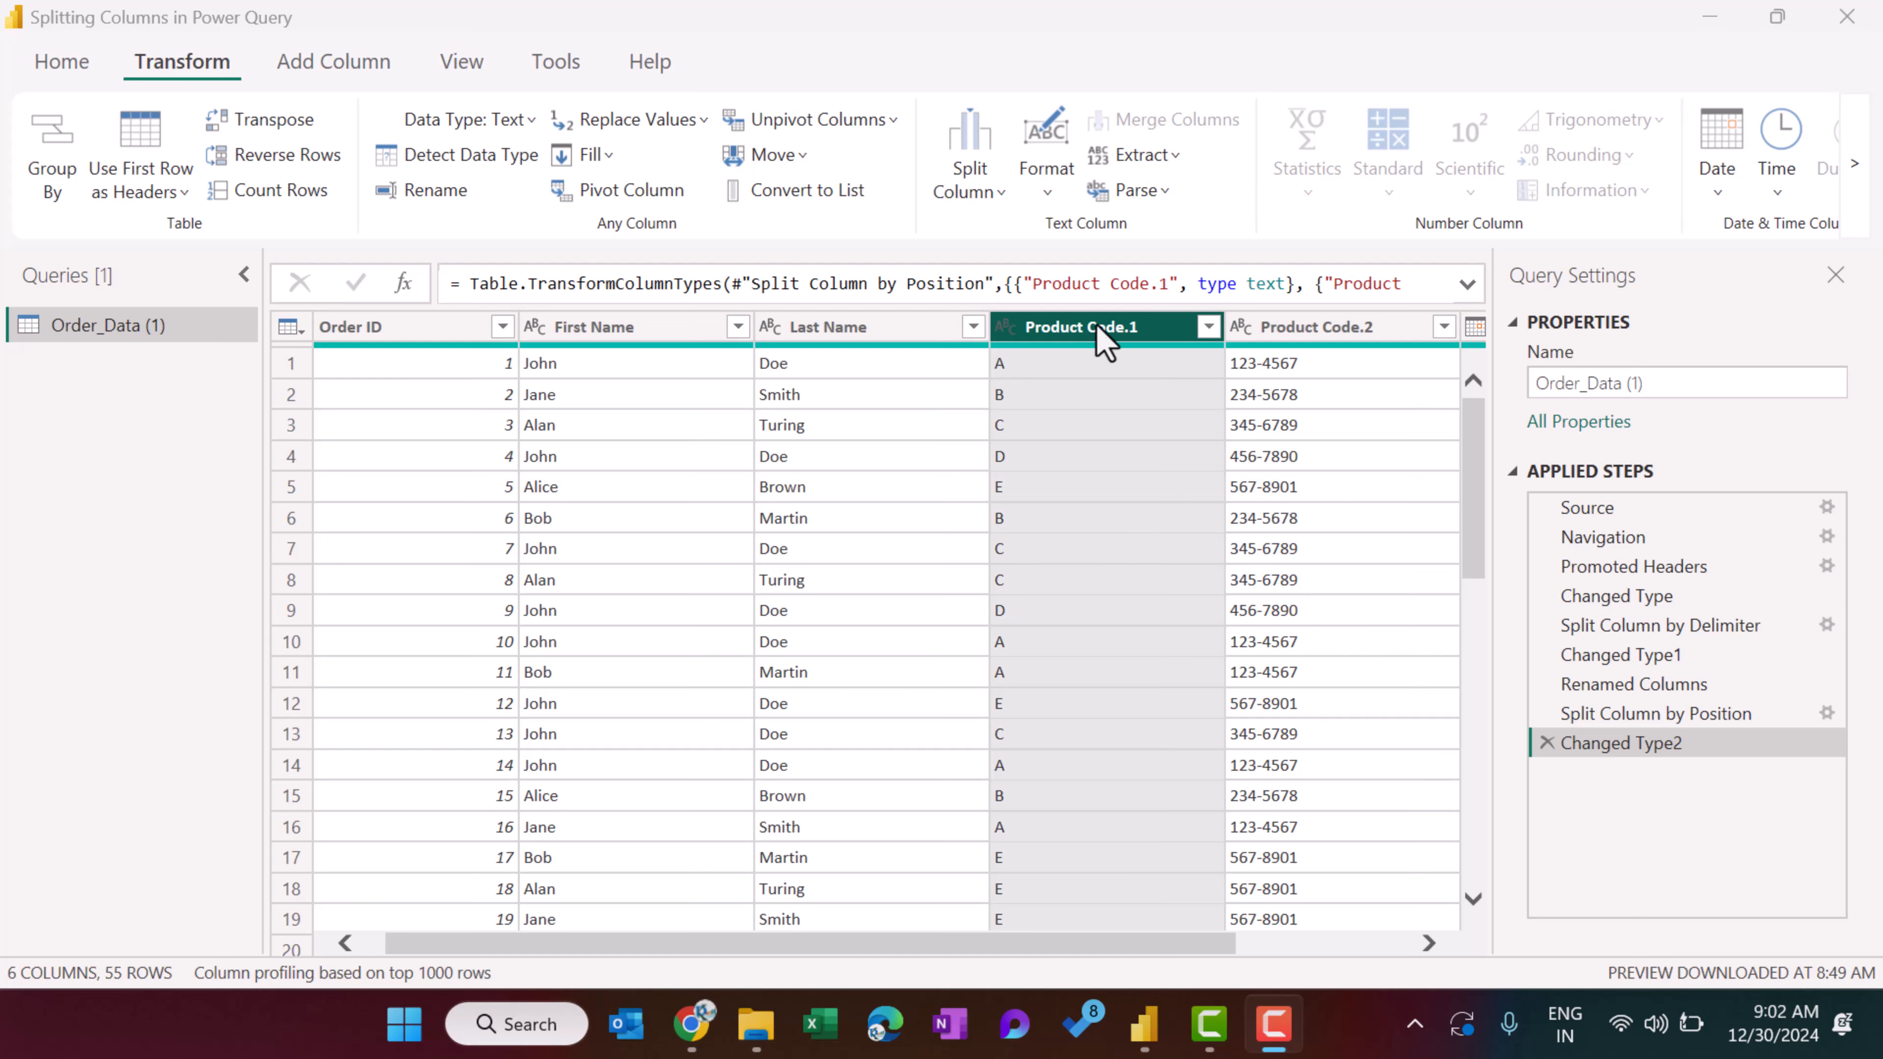
pyautogui.moveTo(1097, 943); pyautogui.dragTo(1230, 949)
pyautogui.click(1189, 327)
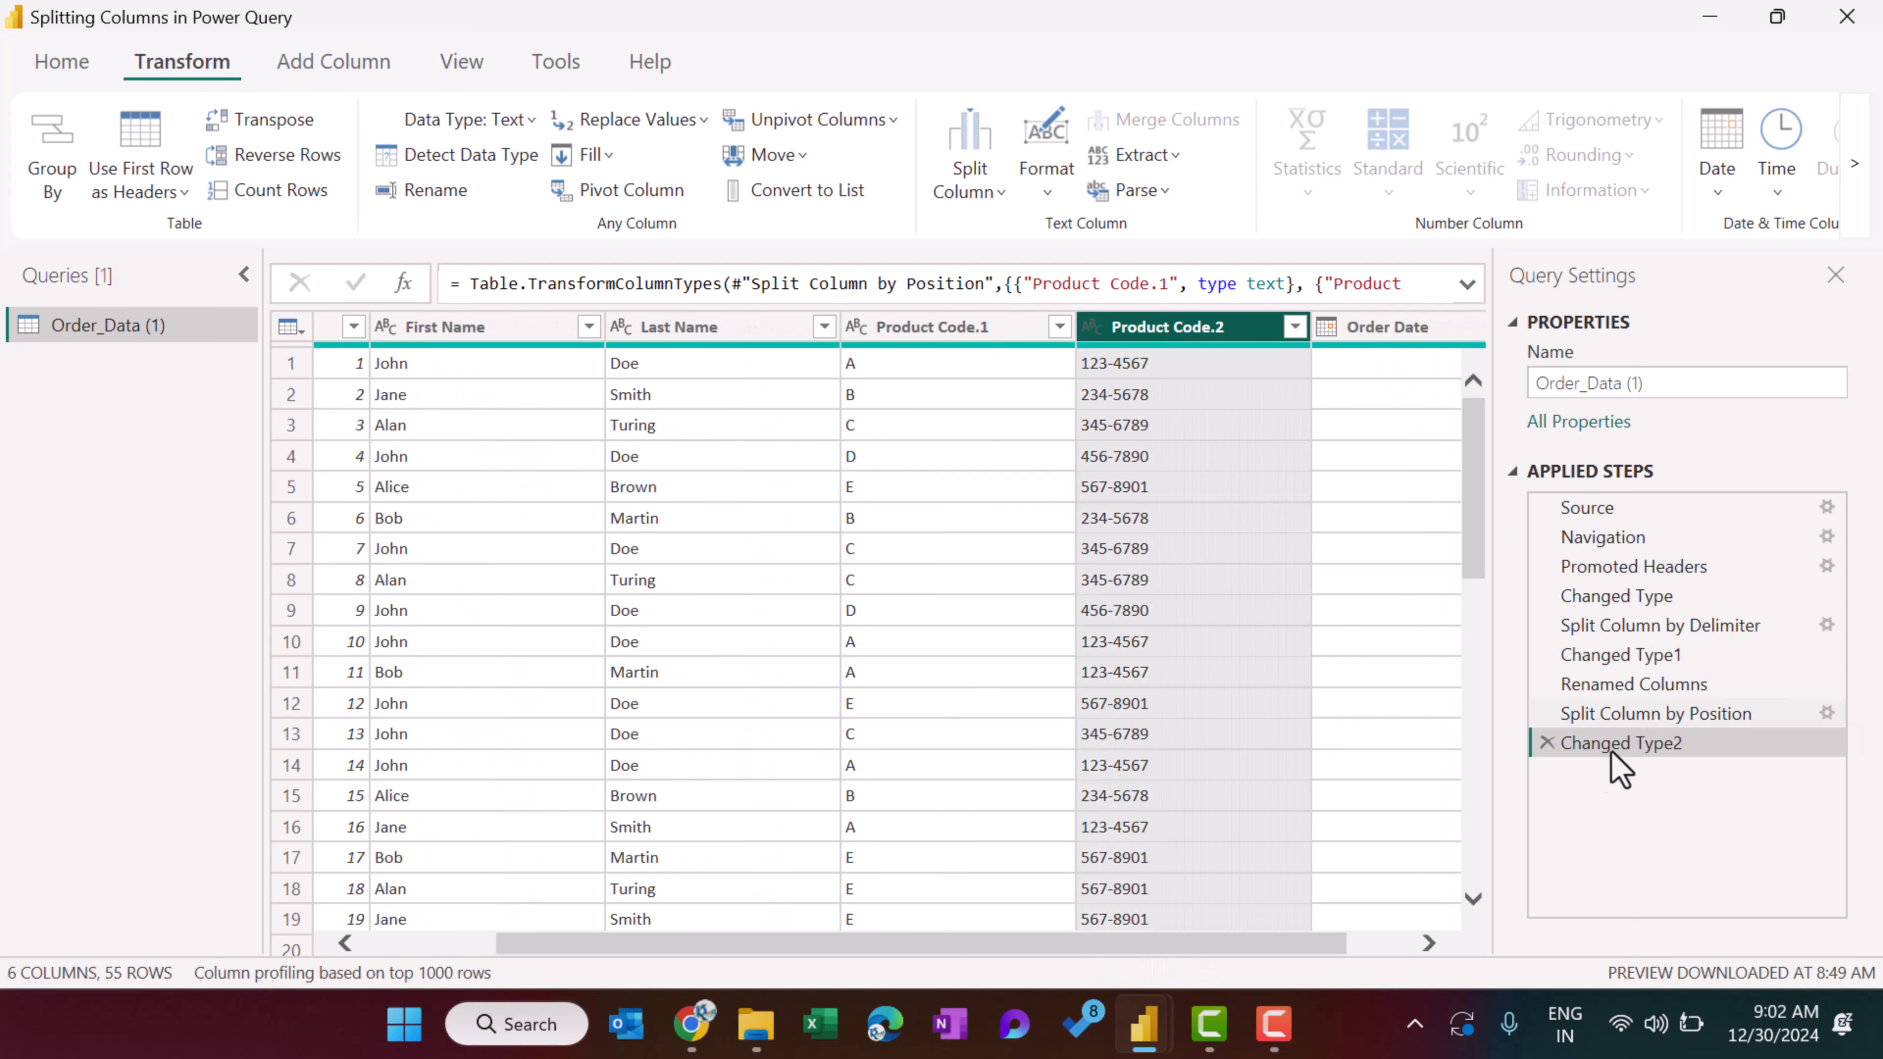
# Delete the Changed Type2 applied step and change the Split Column by Position setting to once, as far right as possible.
pyautogui.click(1547, 743)
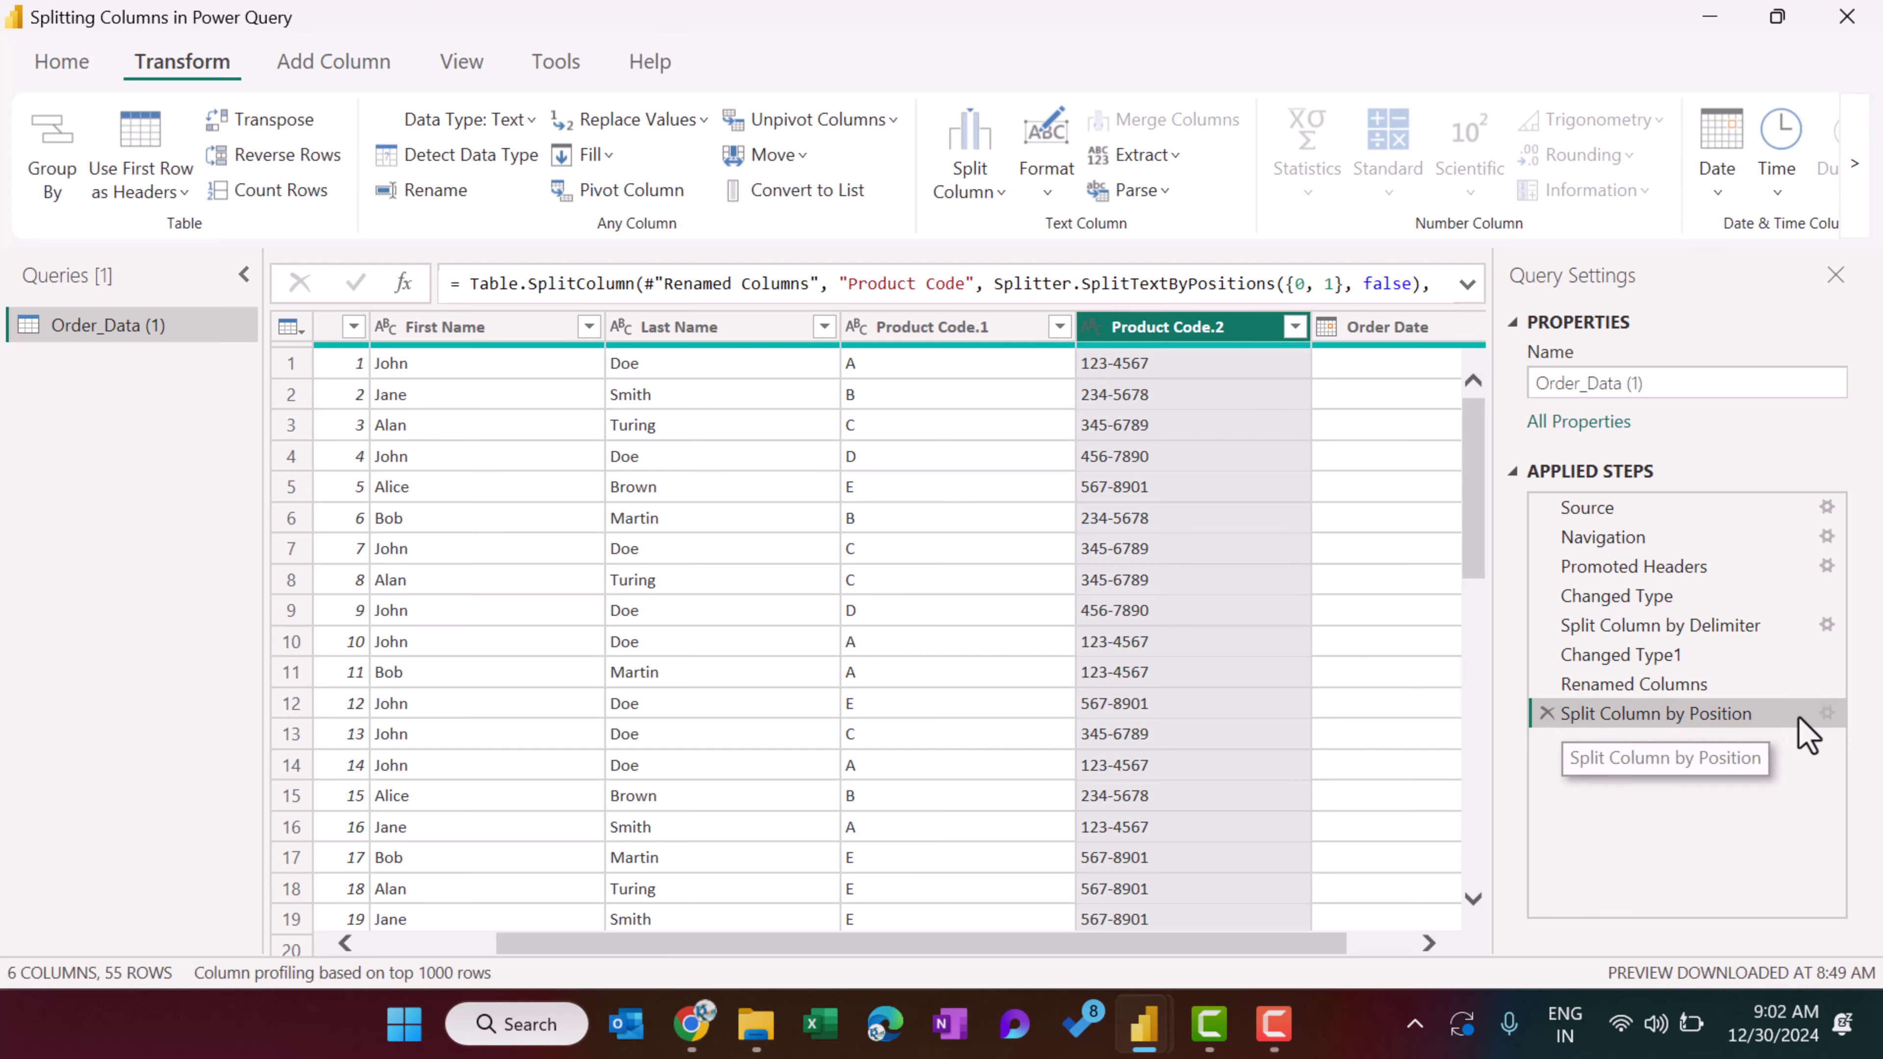
pyautogui.click(1825, 714)
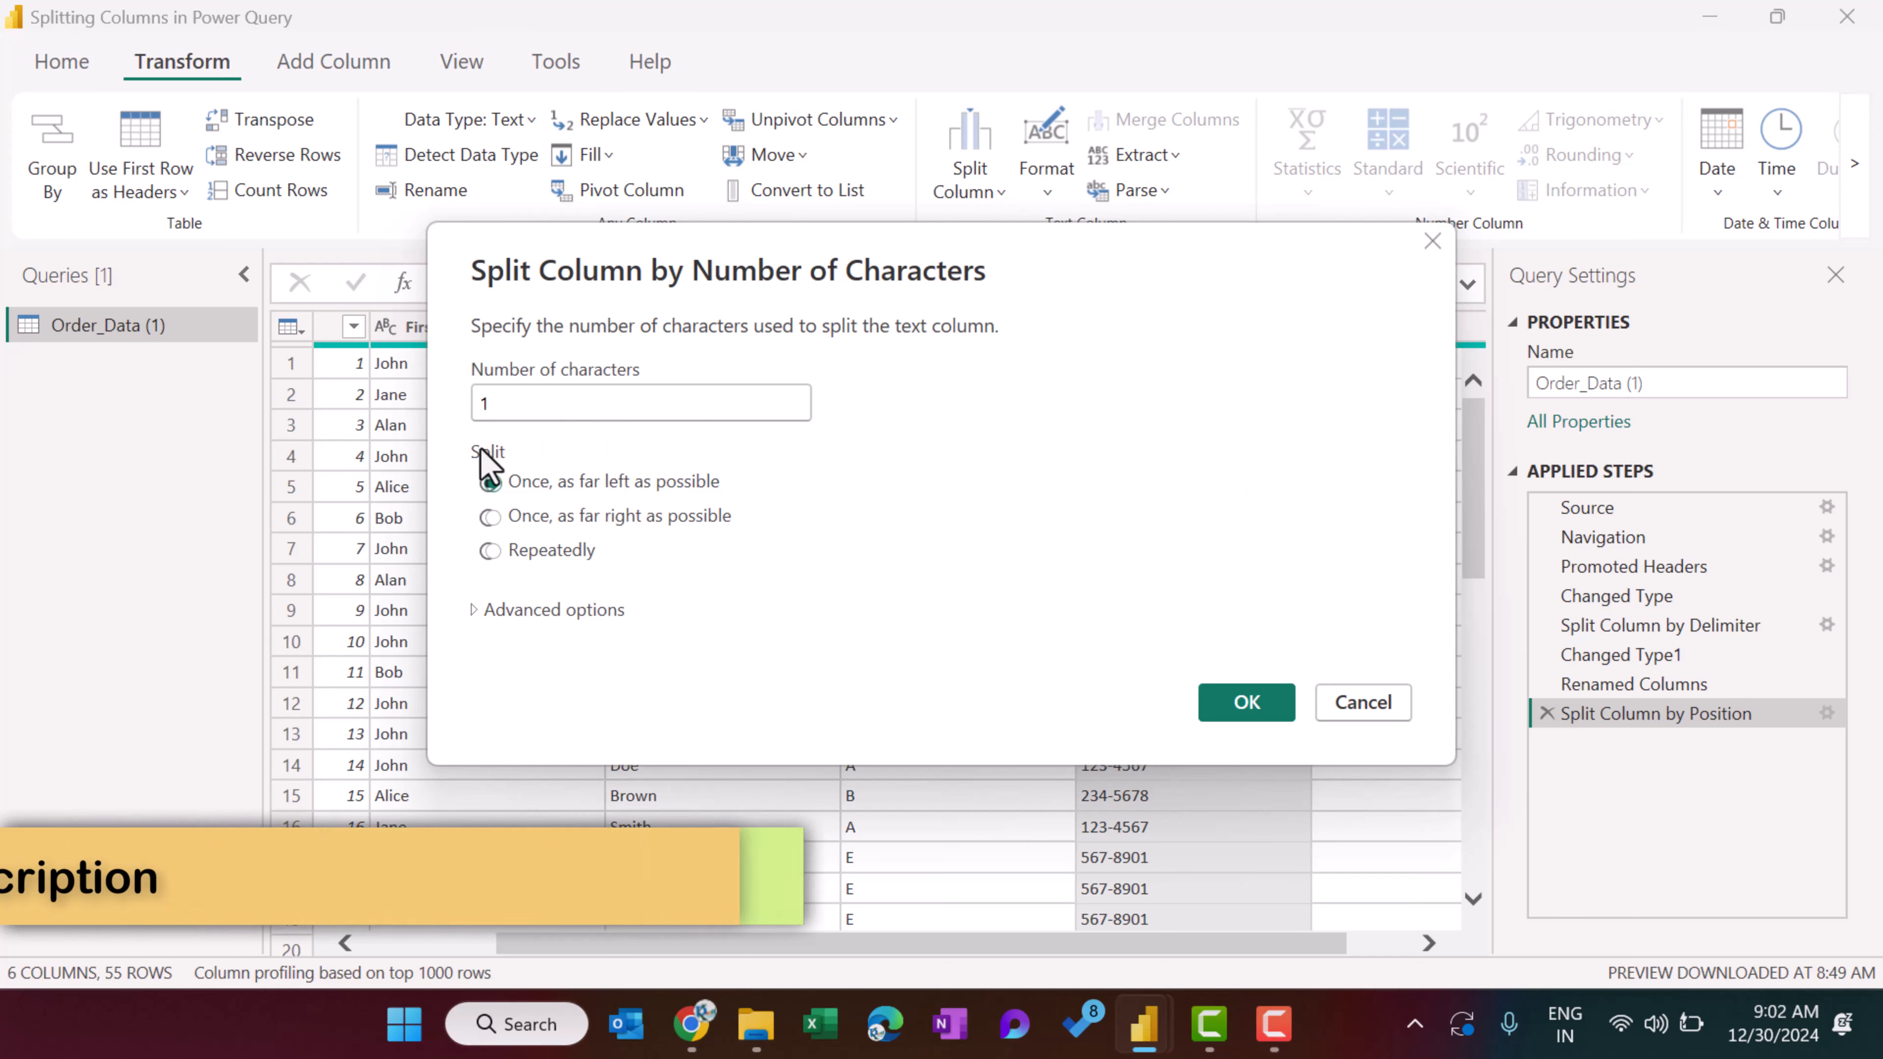
pyautogui.click(495, 520)
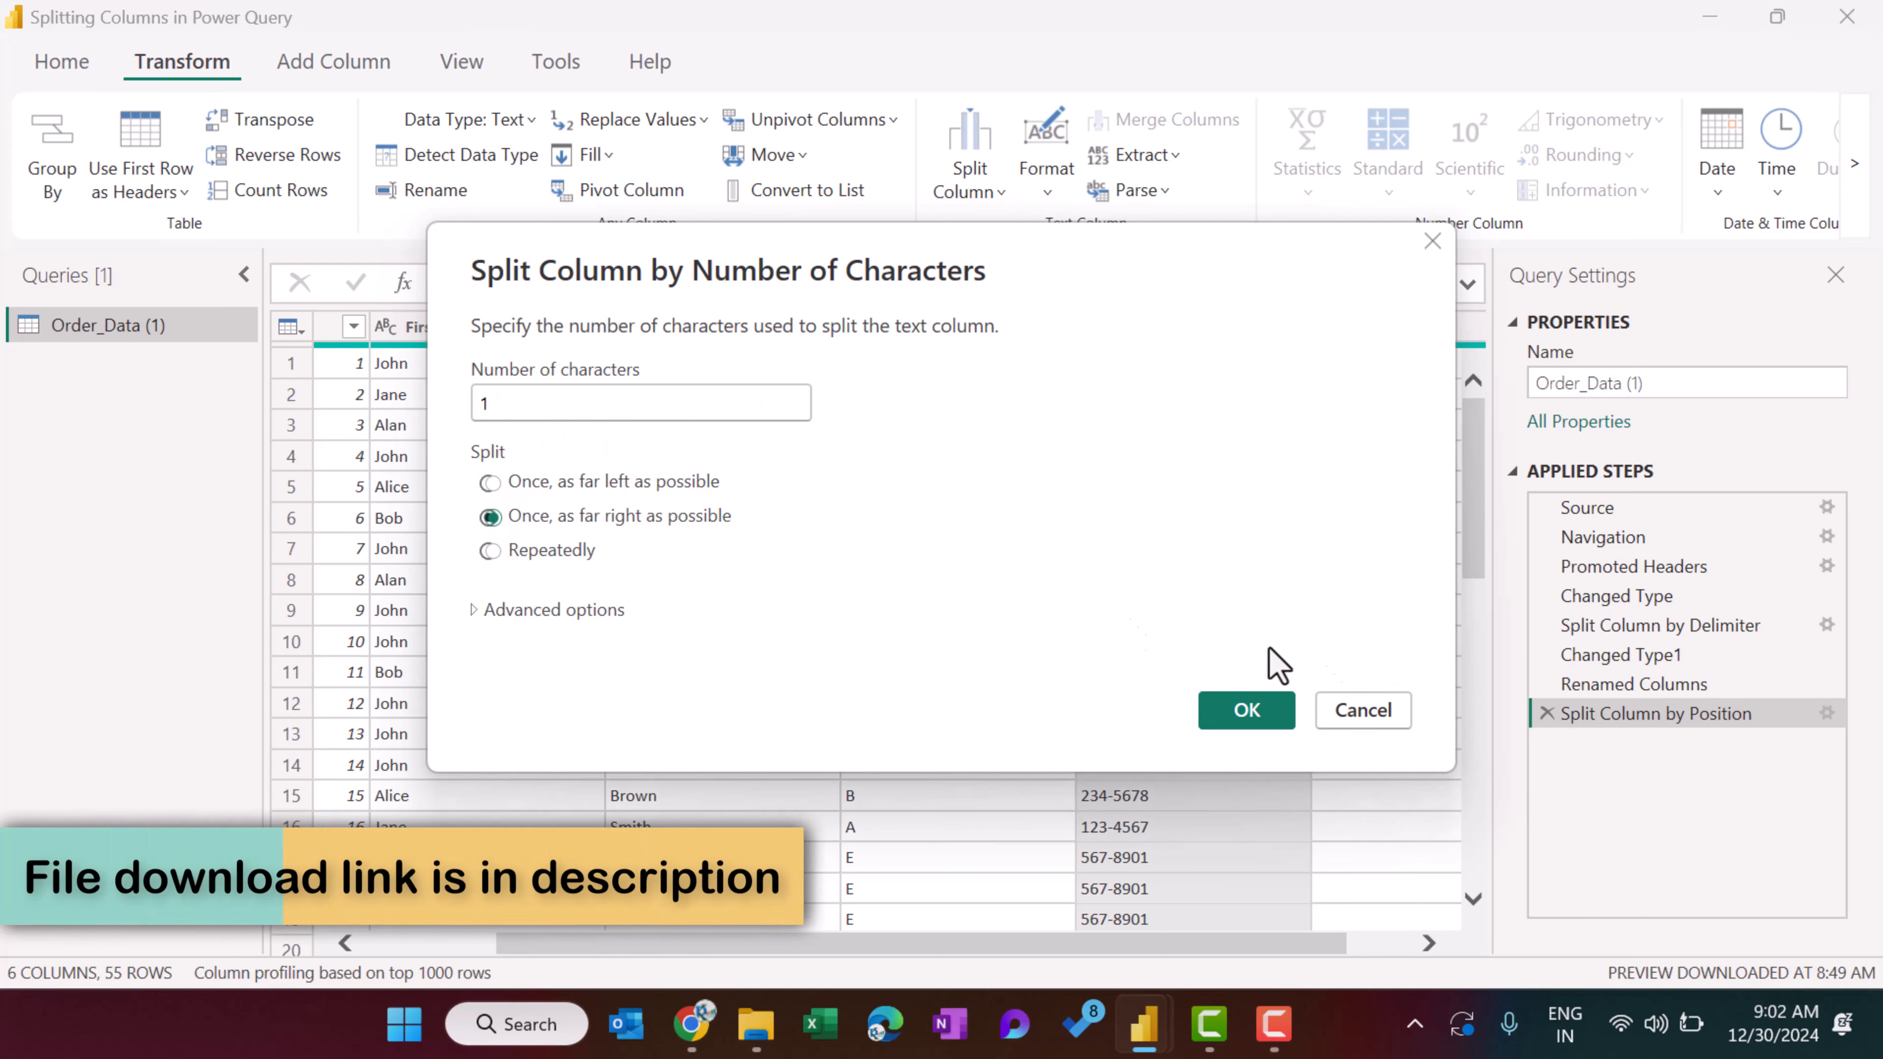
pyautogui.click(1239, 706)
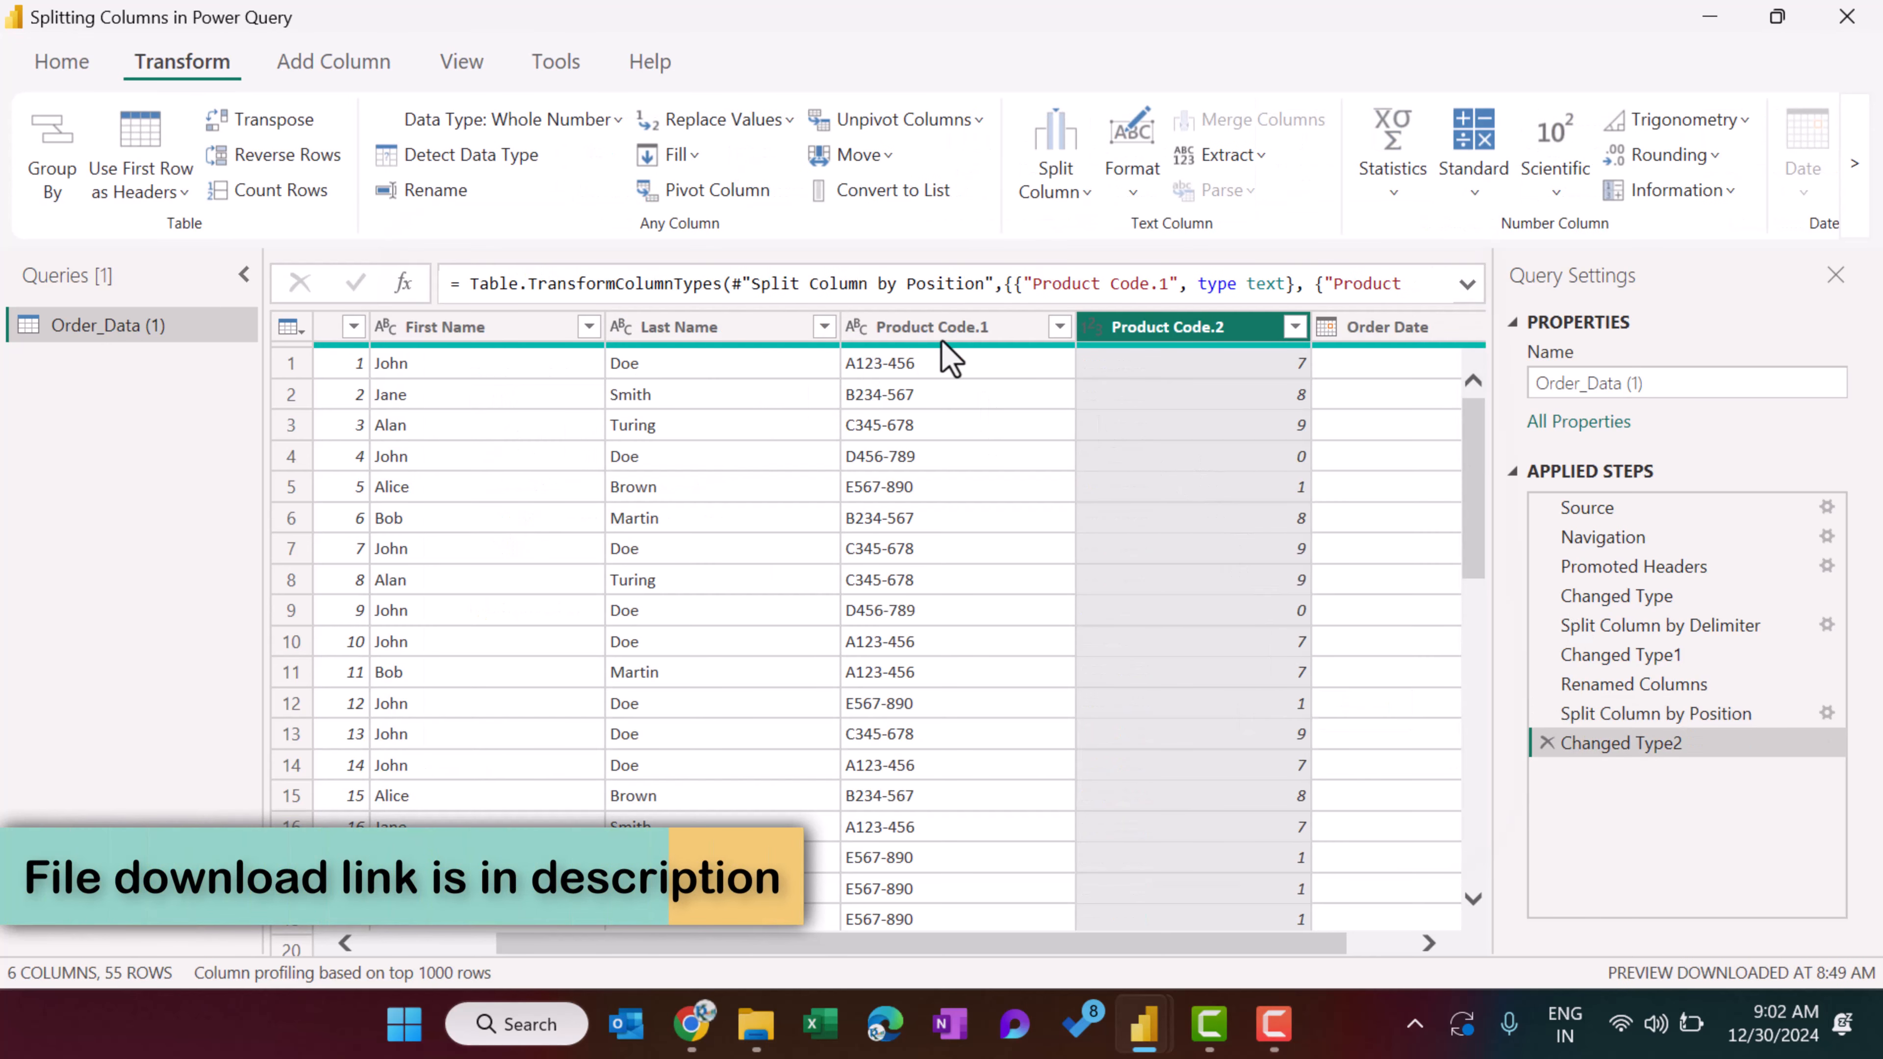
# Remove the as-far-right split by deleting the Changed Type2 and Split Column by Position applied steps.
pyautogui.click(1547, 743)
pyautogui.click(1547, 715)
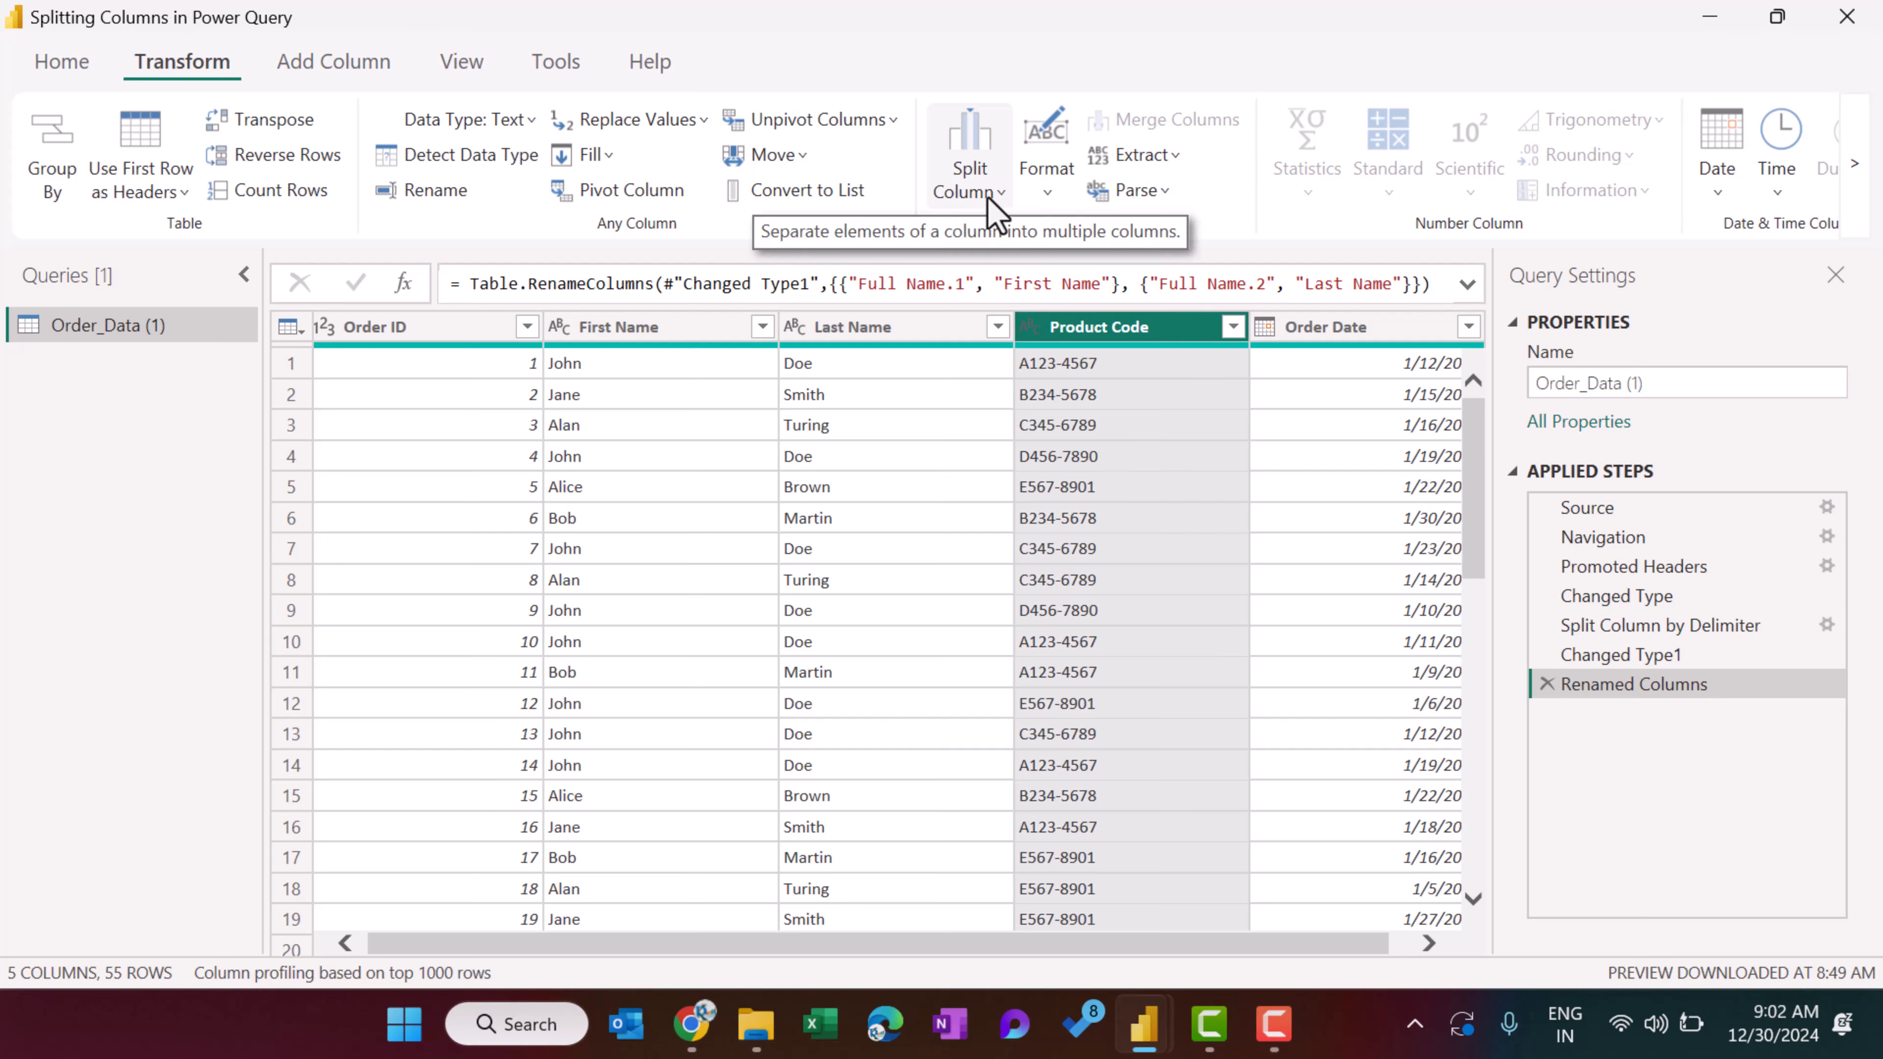
# Split the First Name column by uppercase to lowercase transition.
pyautogui.click(987, 199)
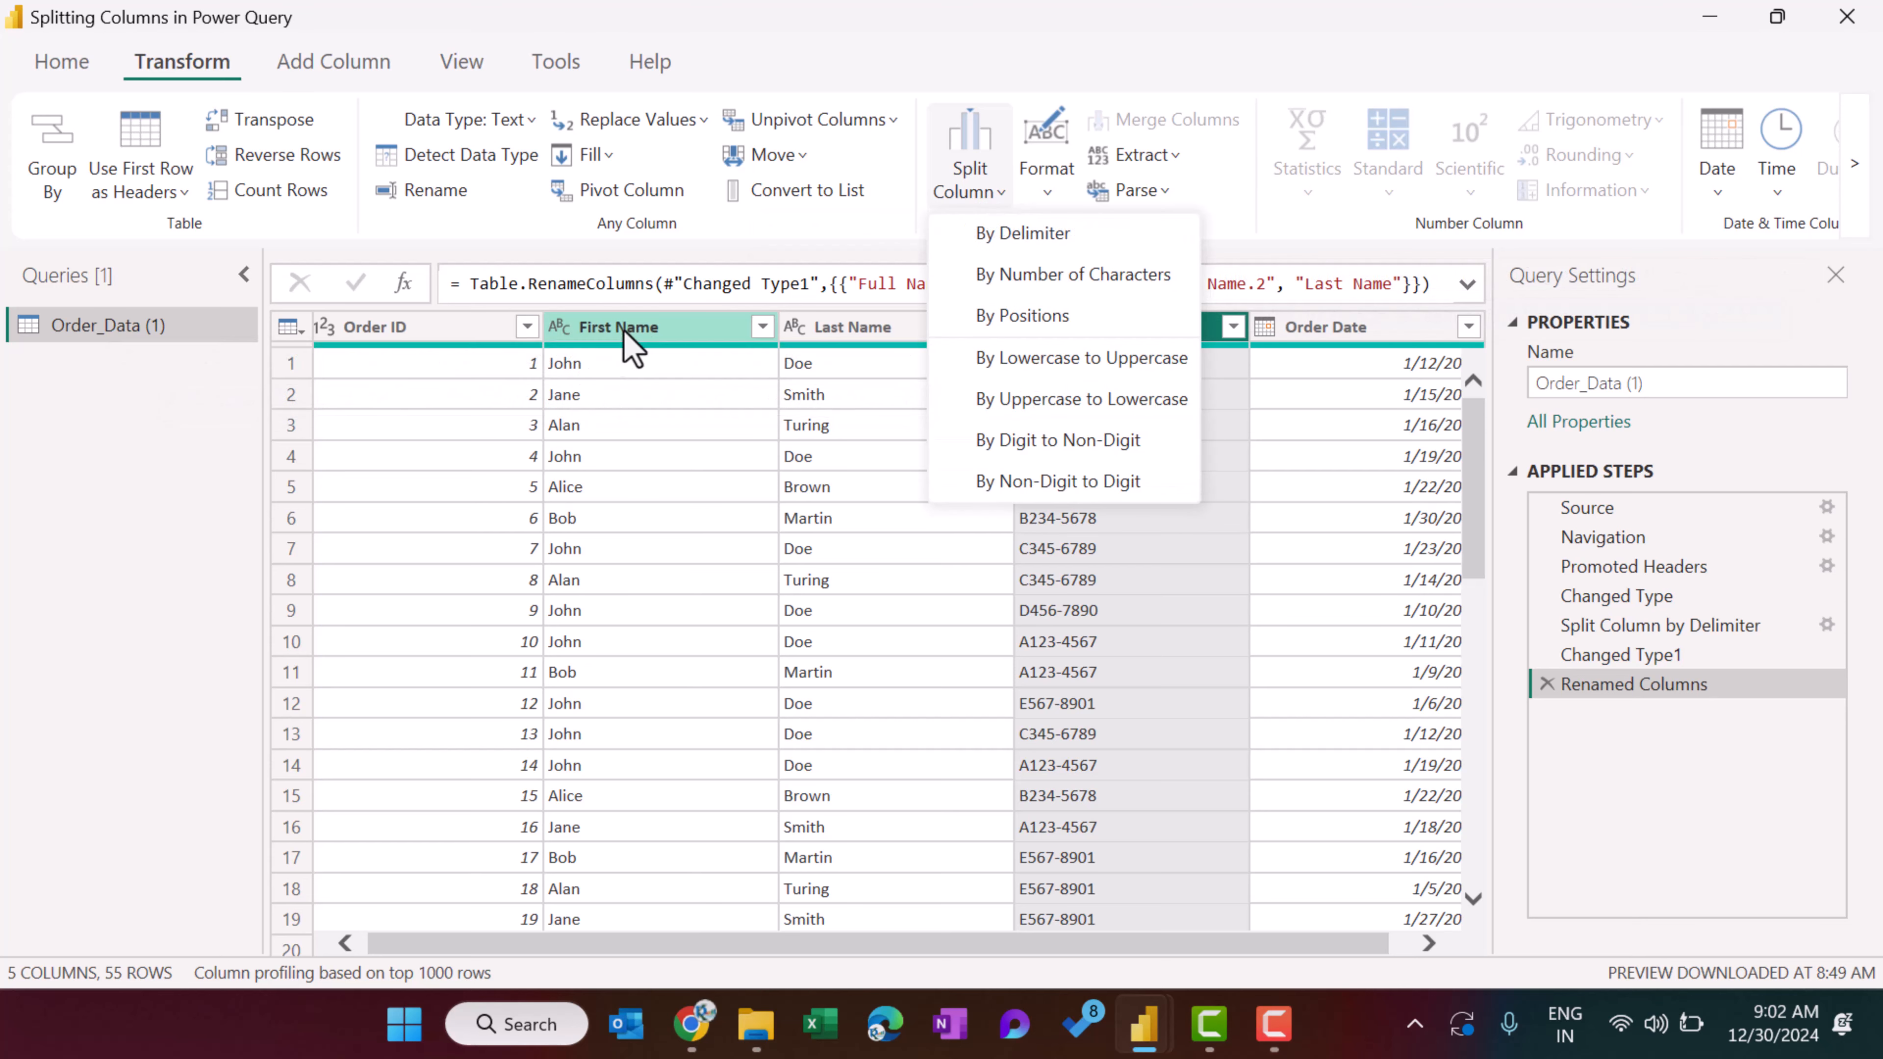
pyautogui.click(656, 332)
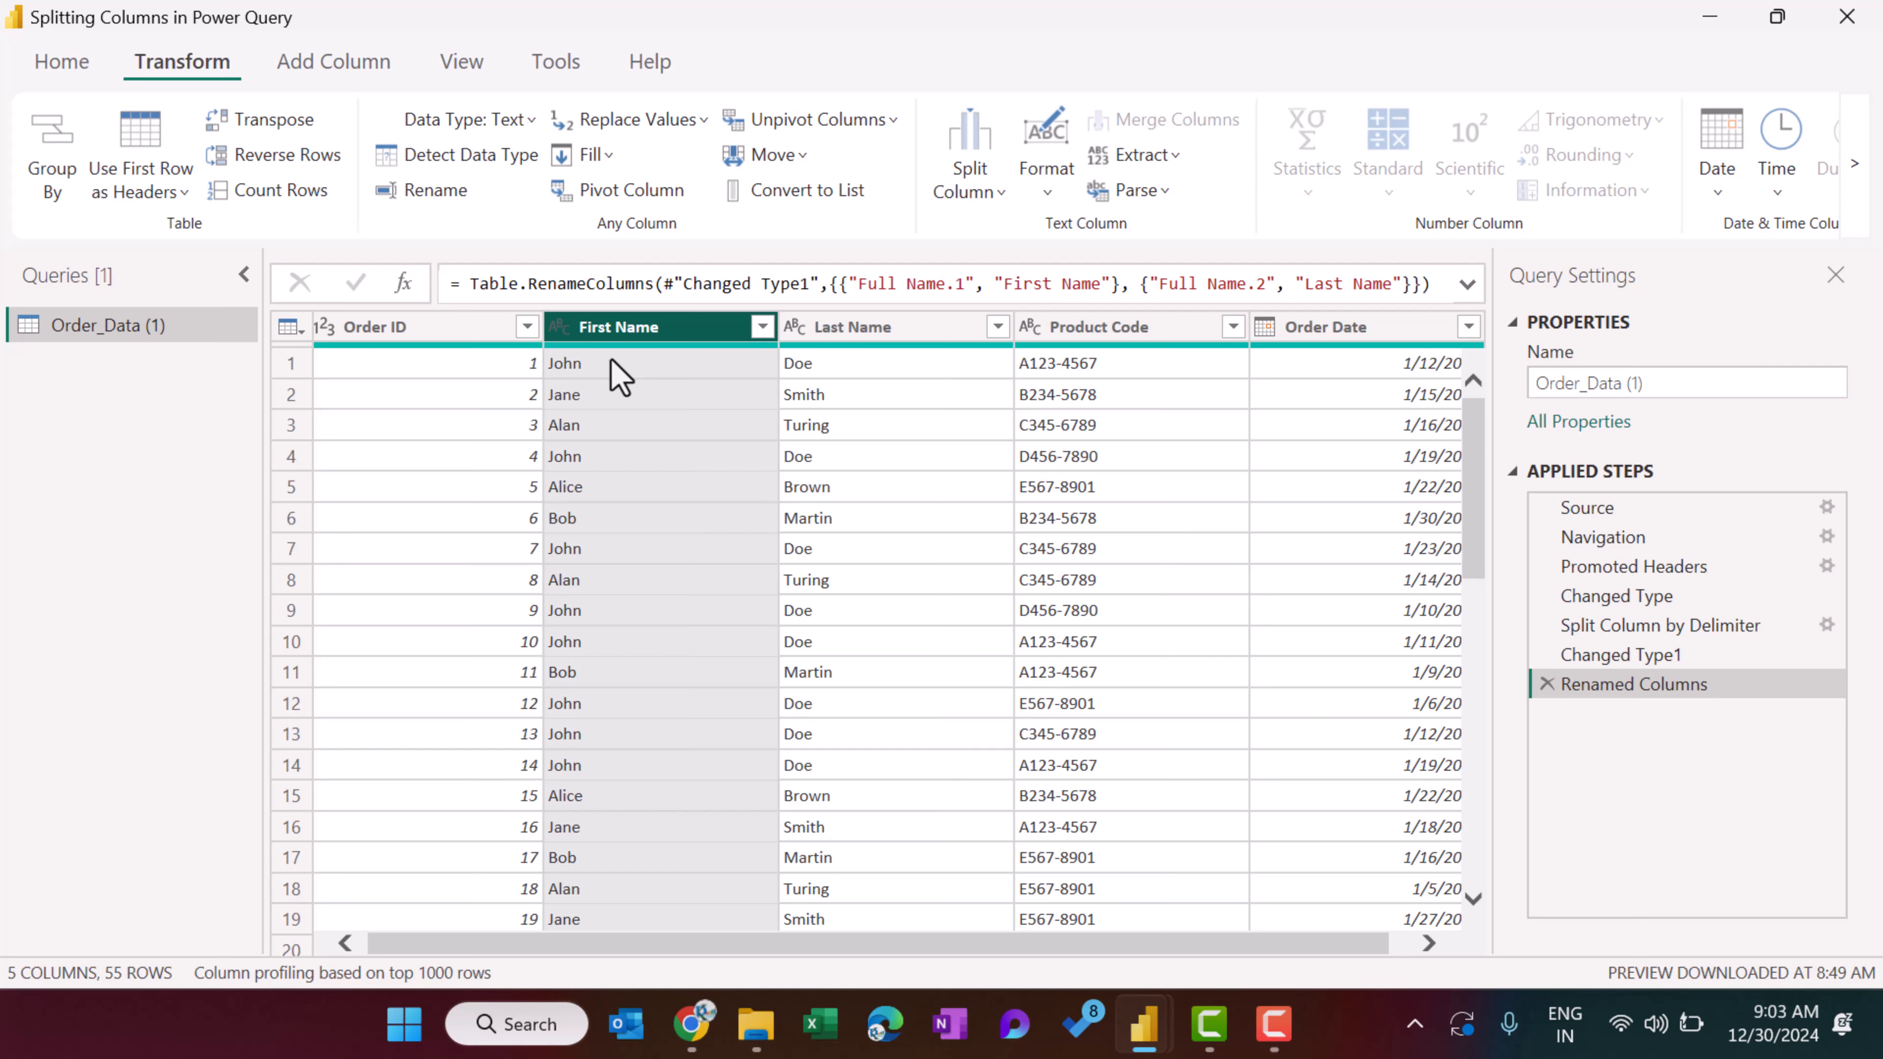
pyautogui.click(971, 185)
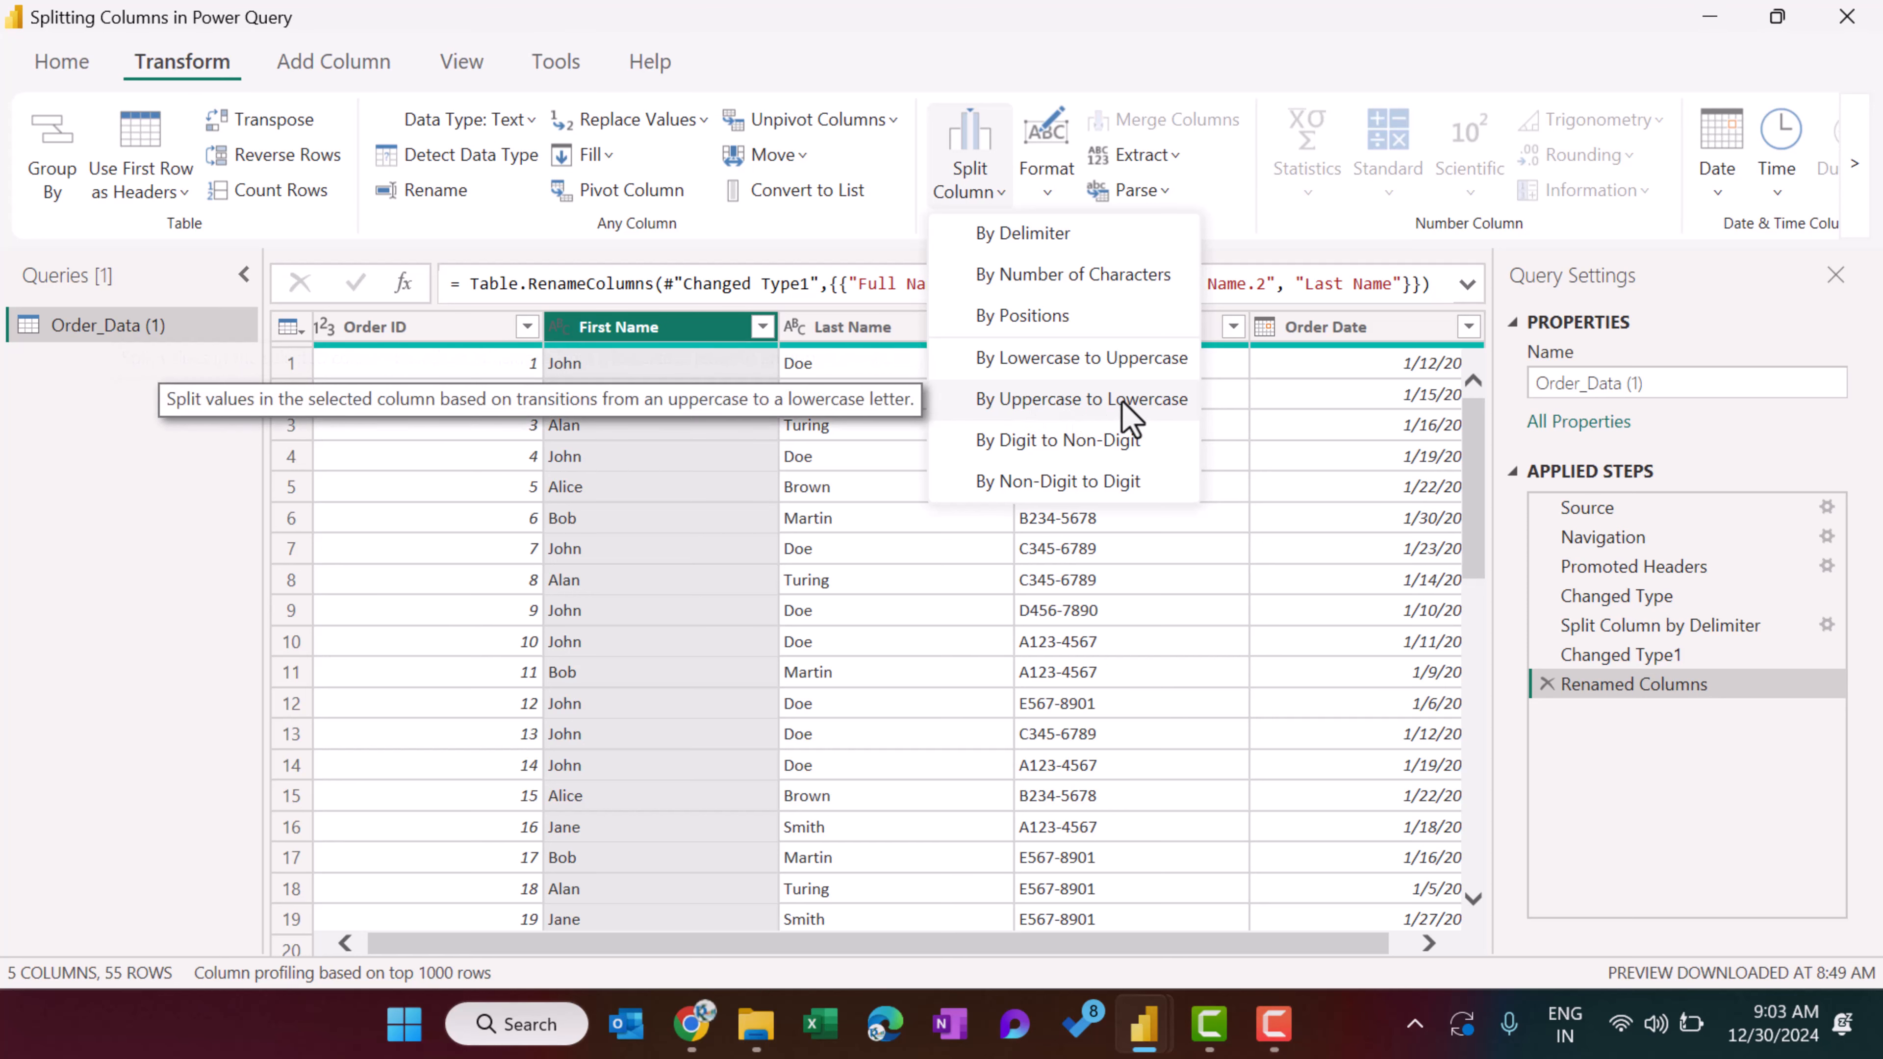
pyautogui.click(1108, 401)
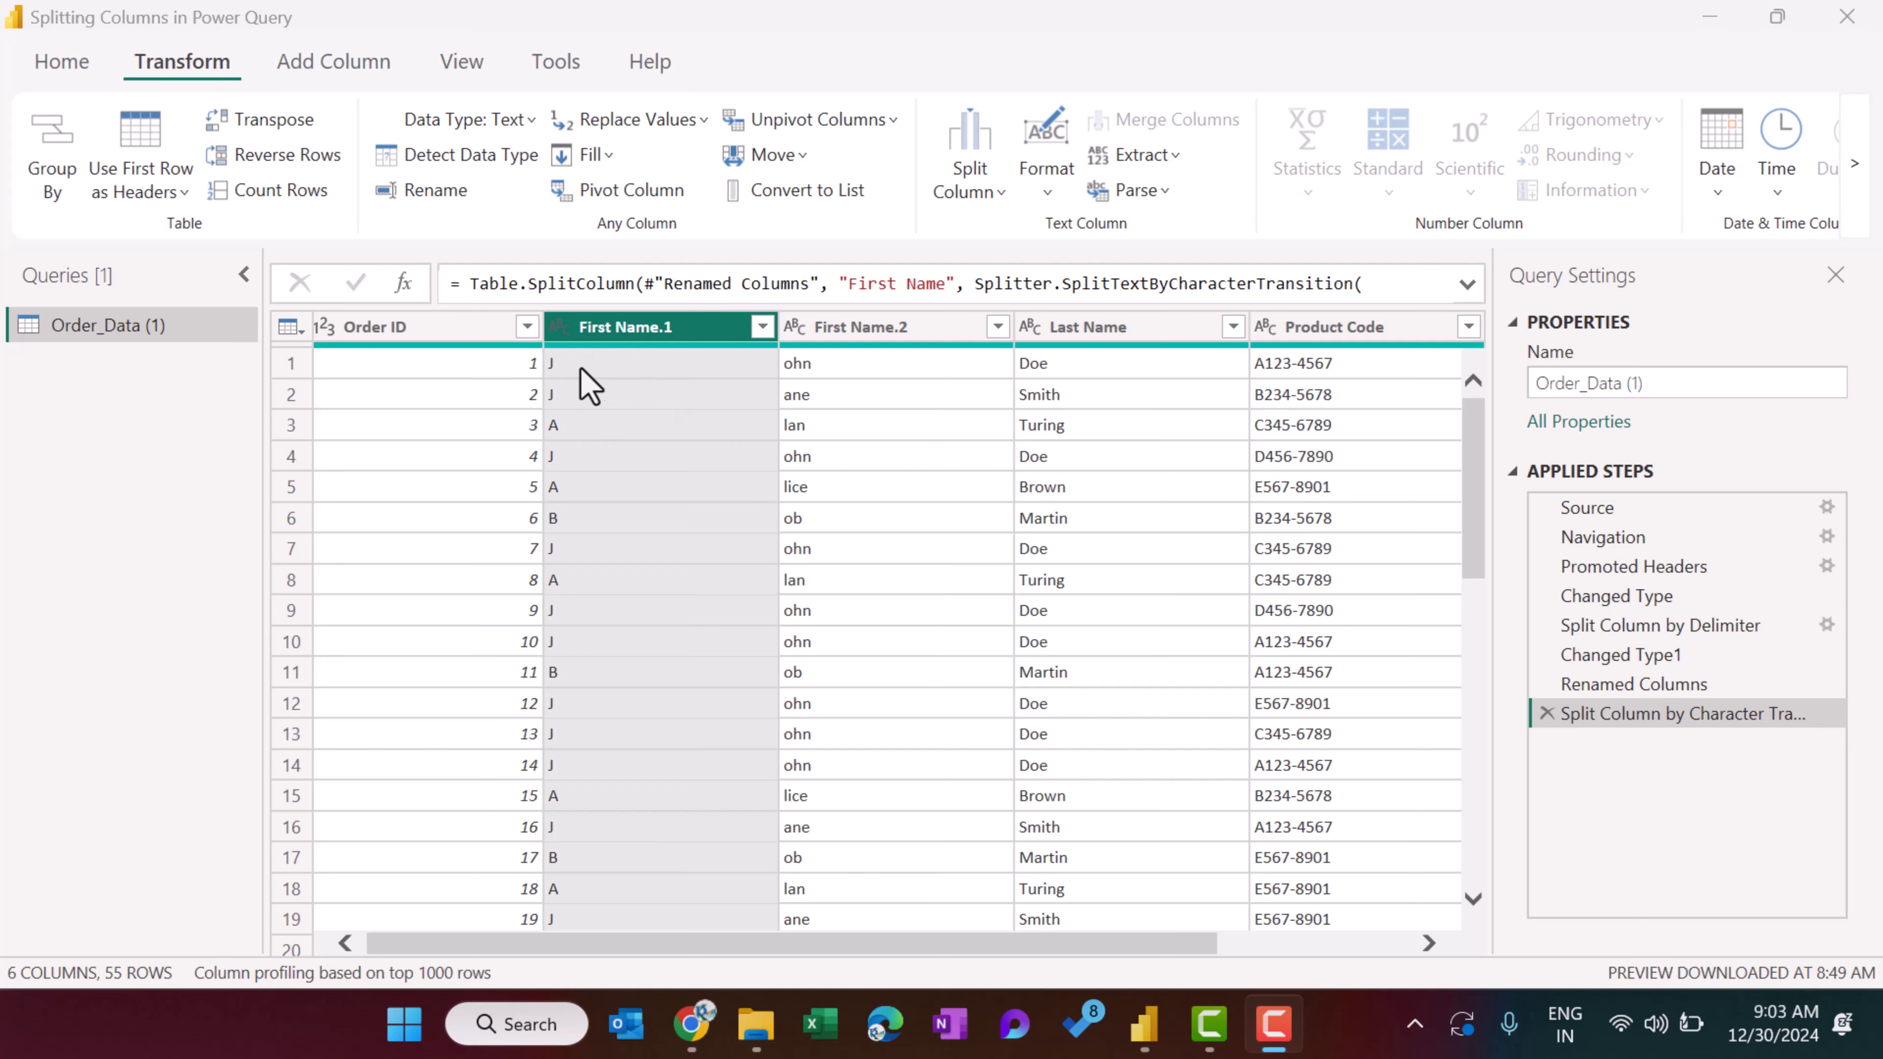
# Check the split first name columns, and delete the applied step for the character transition split.
pyautogui.click(819, 326)
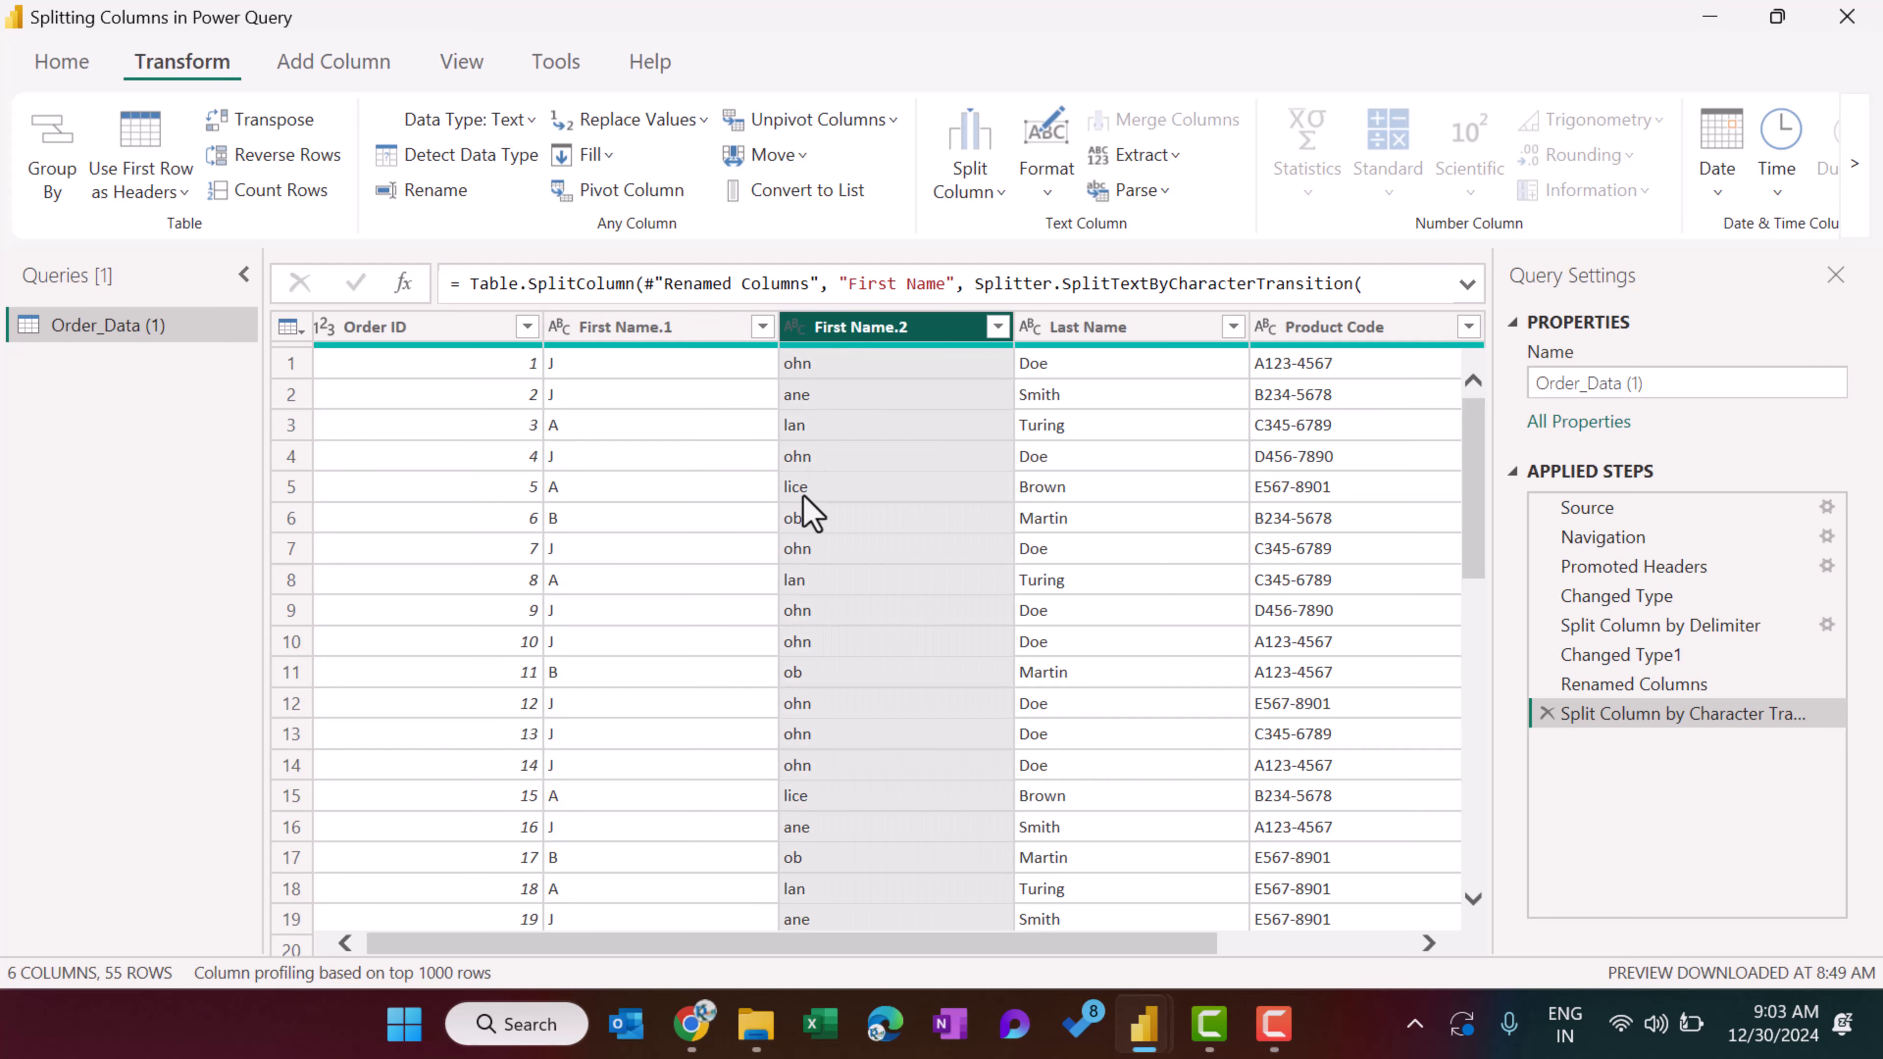
pyautogui.click(1064, 328)
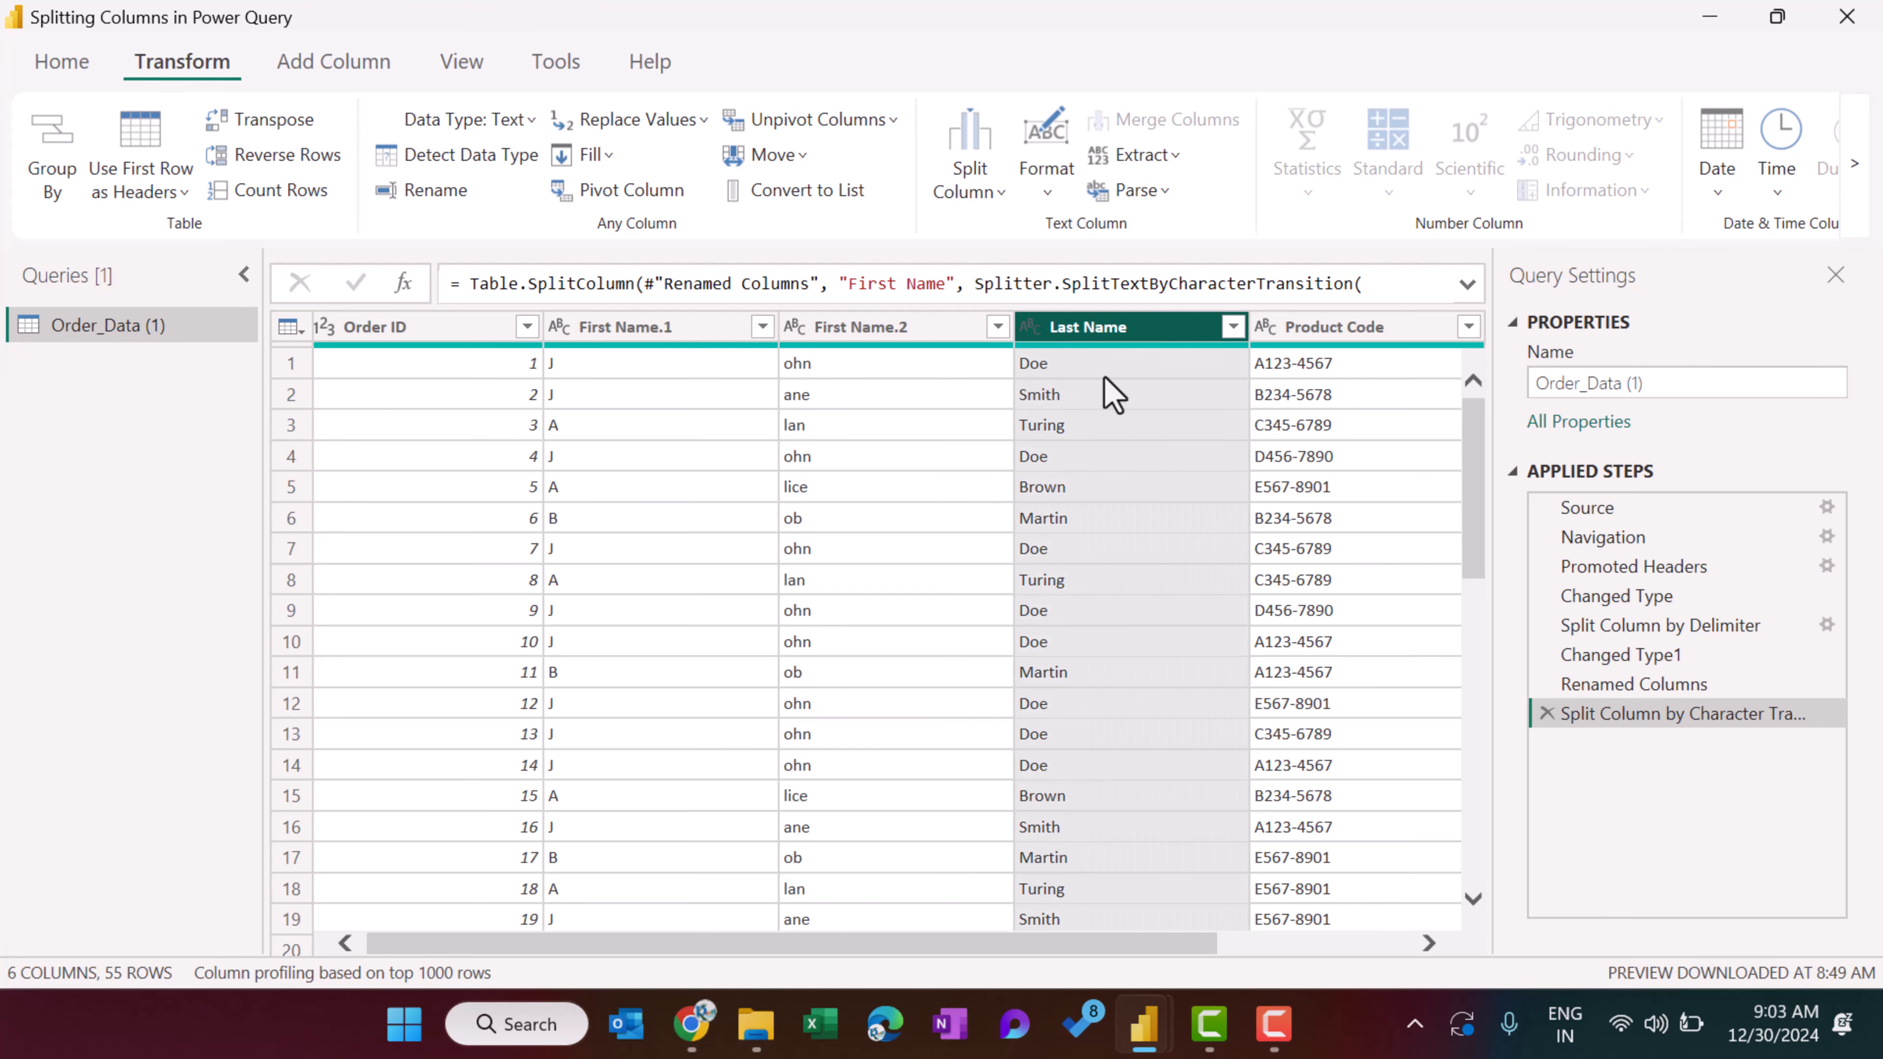
pyautogui.click(1547, 713)
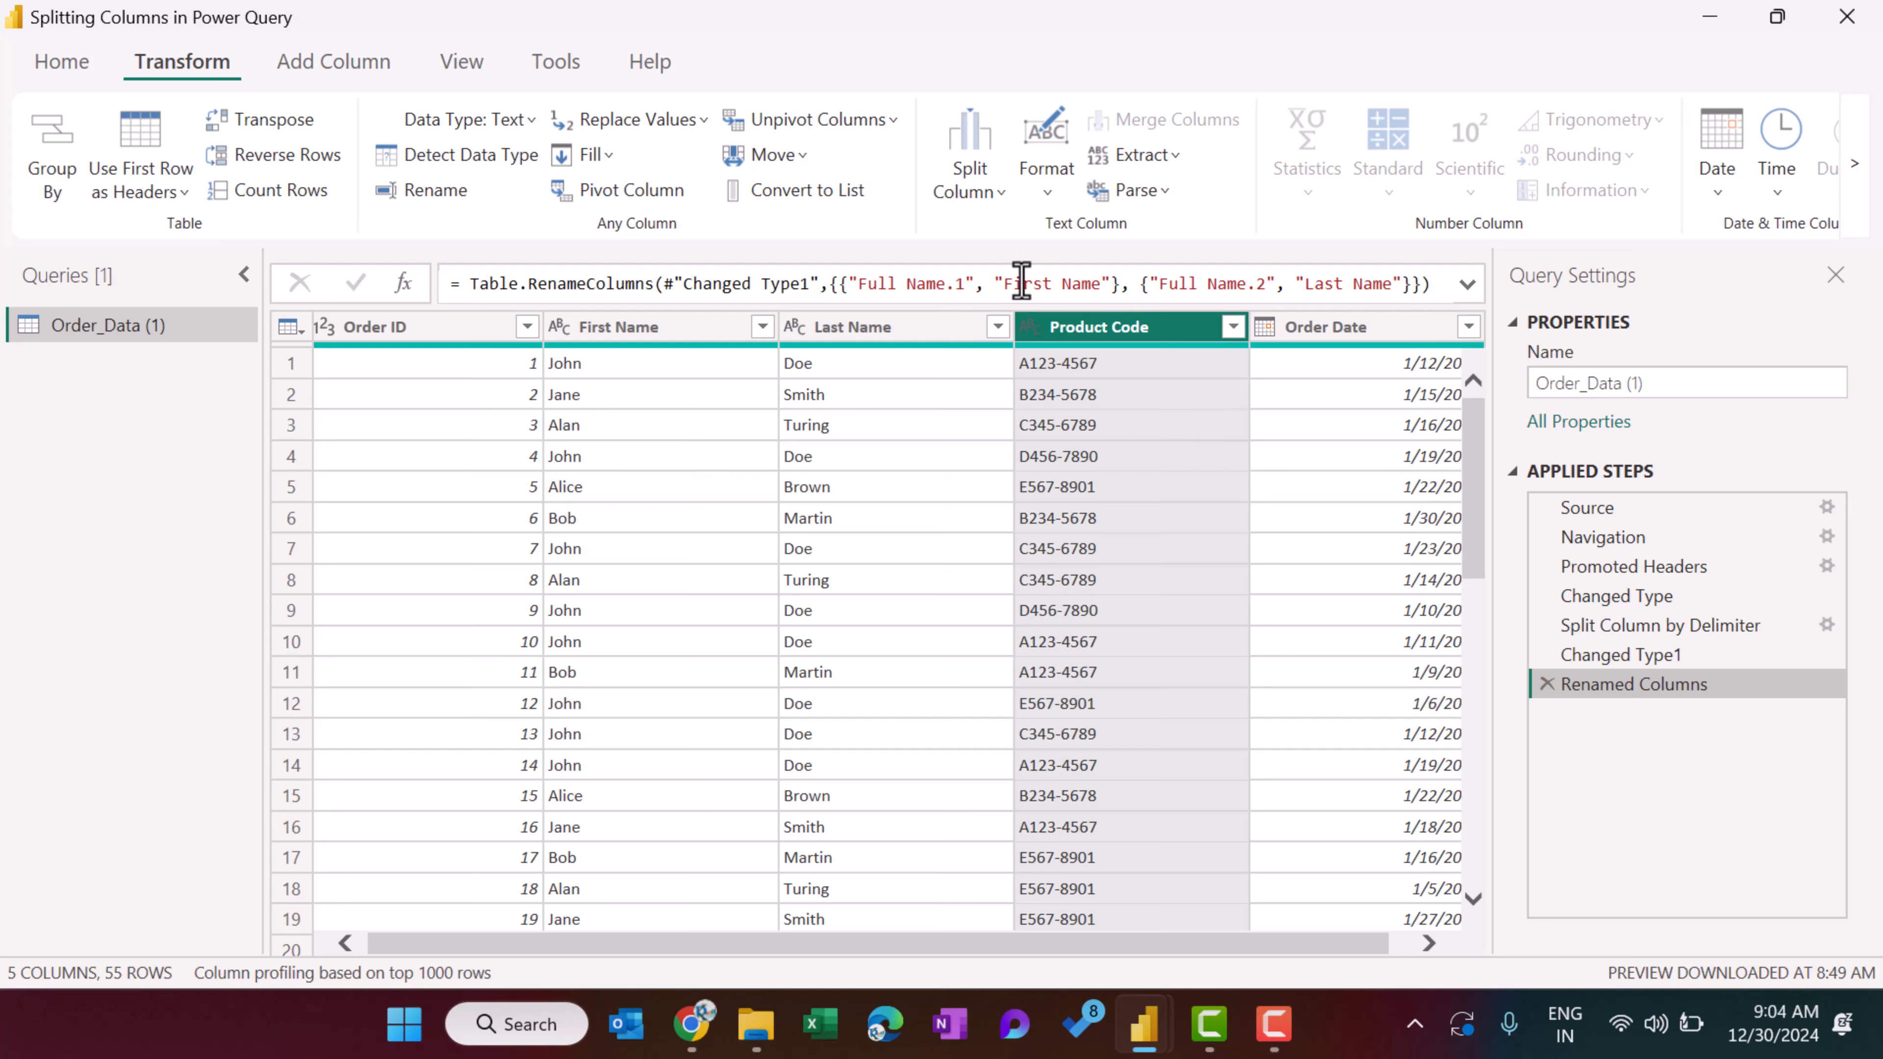
# Split the Product Code column by digit to non-digit, and delete the resulting applied step.
pyautogui.click(979, 199)
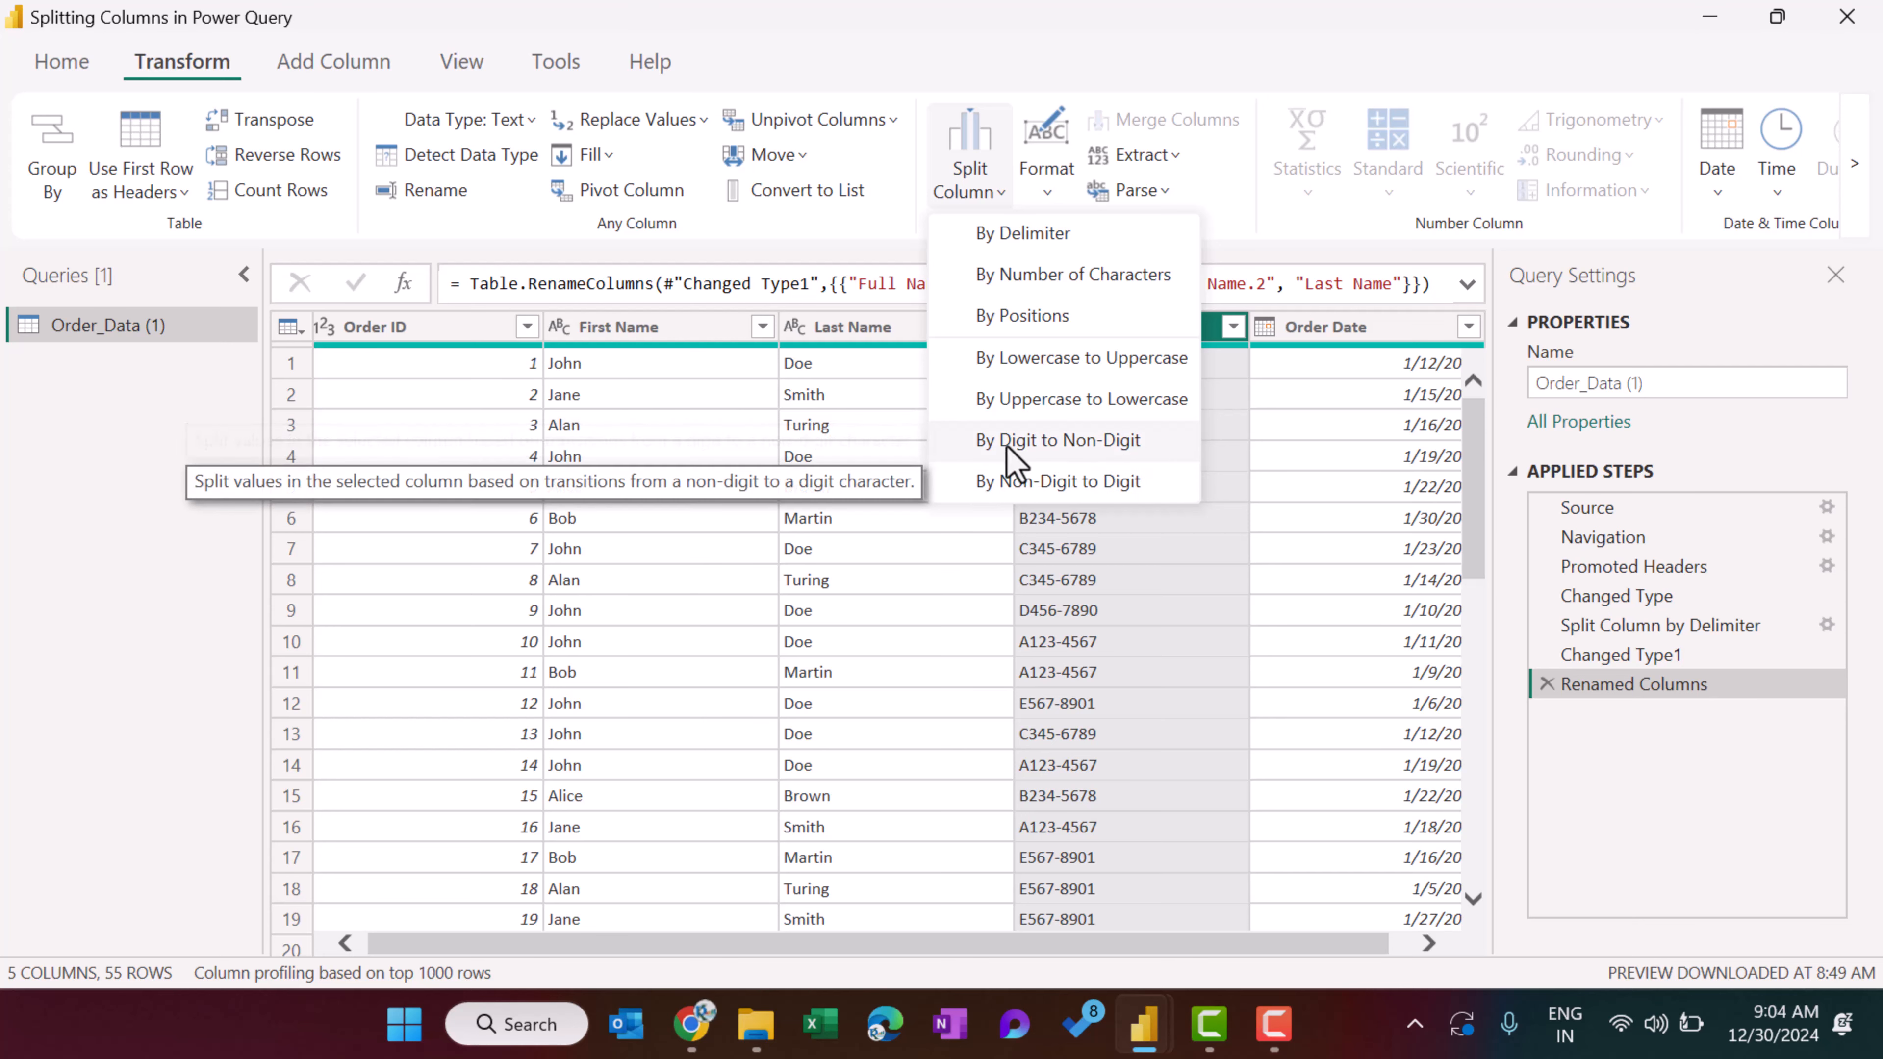
pyautogui.click(1089, 442)
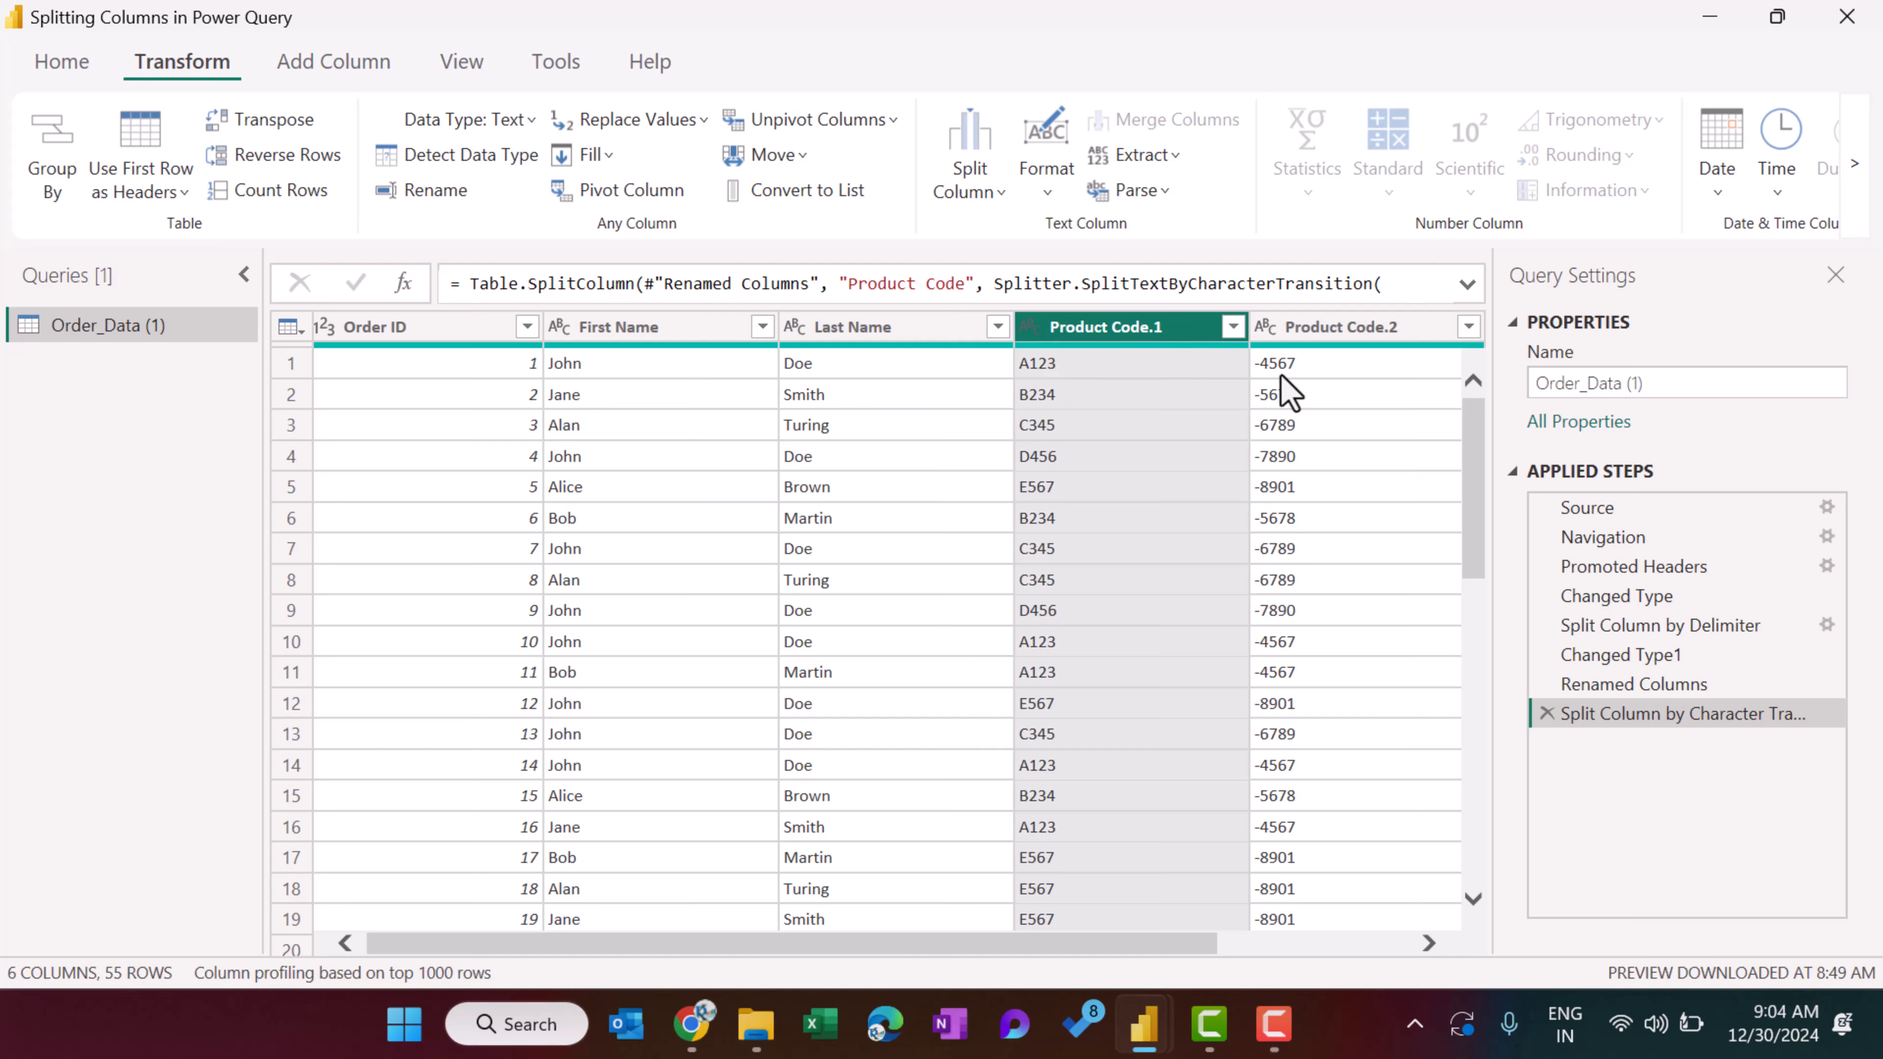
pyautogui.click(1547, 713)
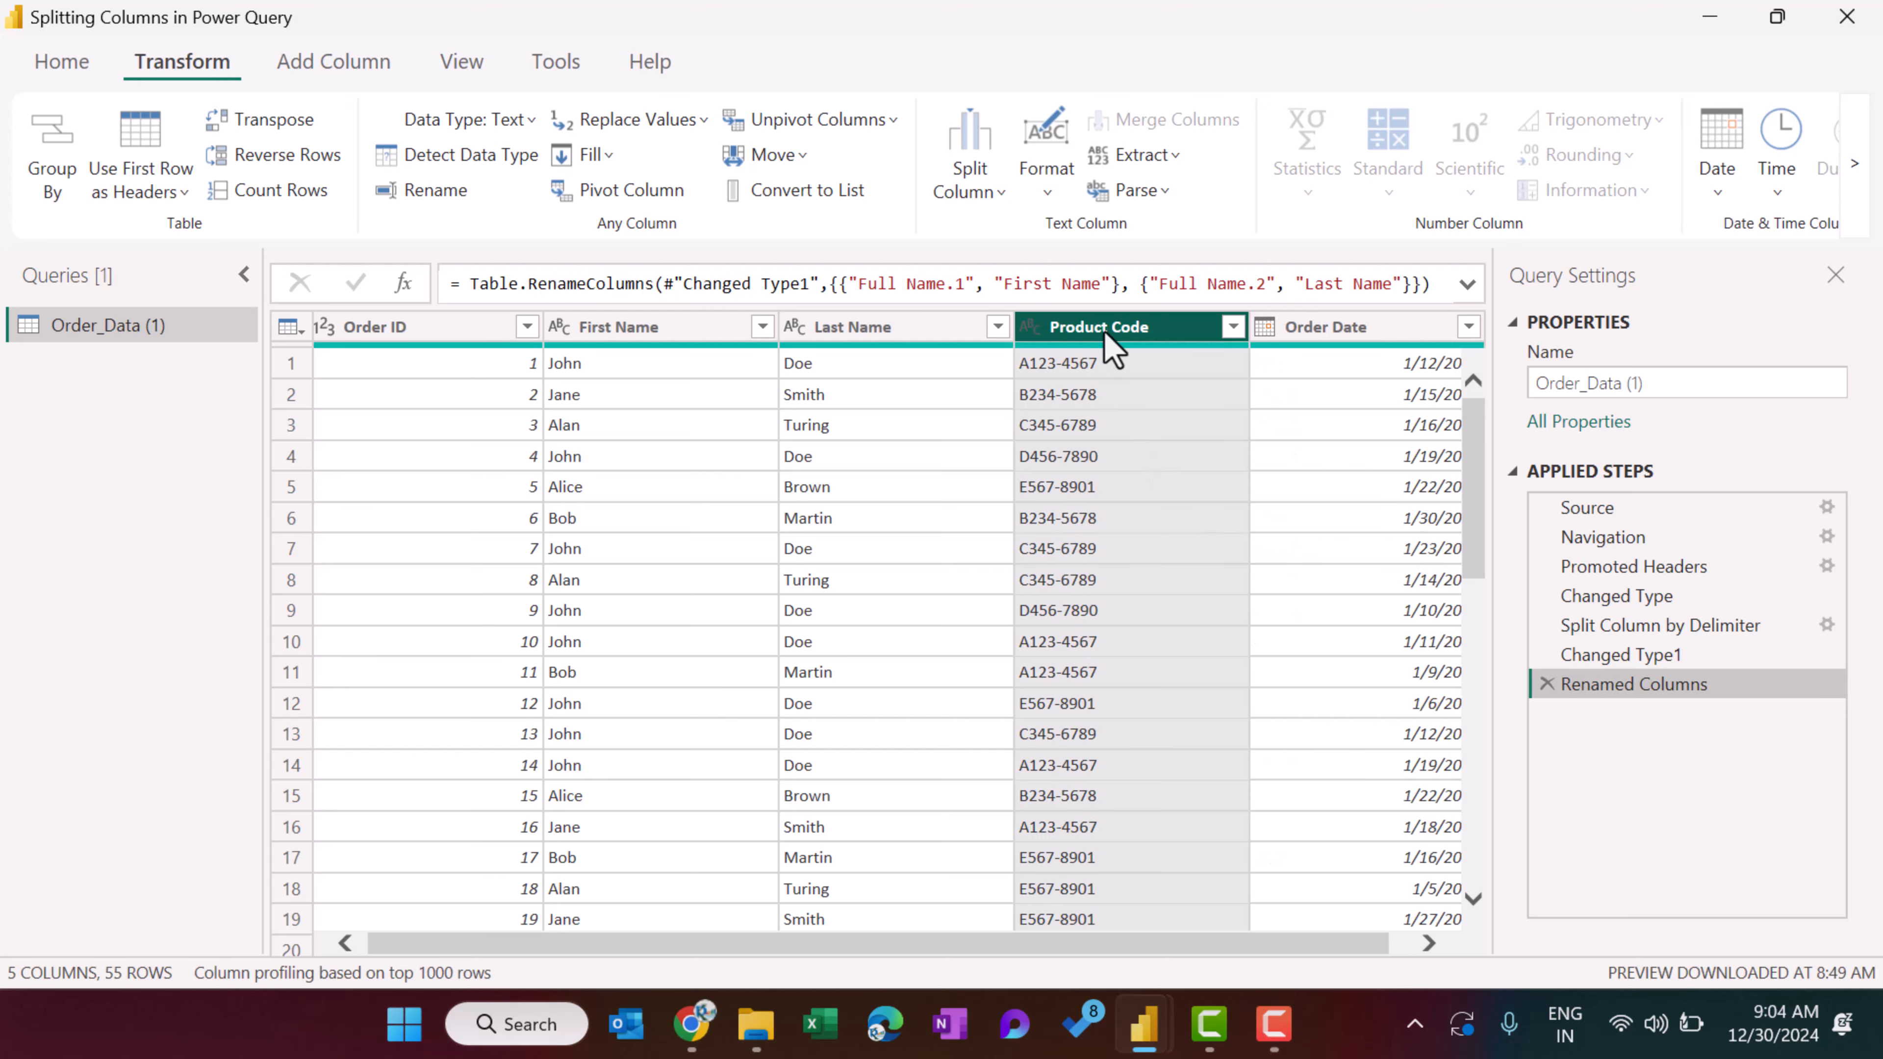
# Split the Product Code column by non-digit to digit, and delete the resulting applied step.
pyautogui.click(983, 194)
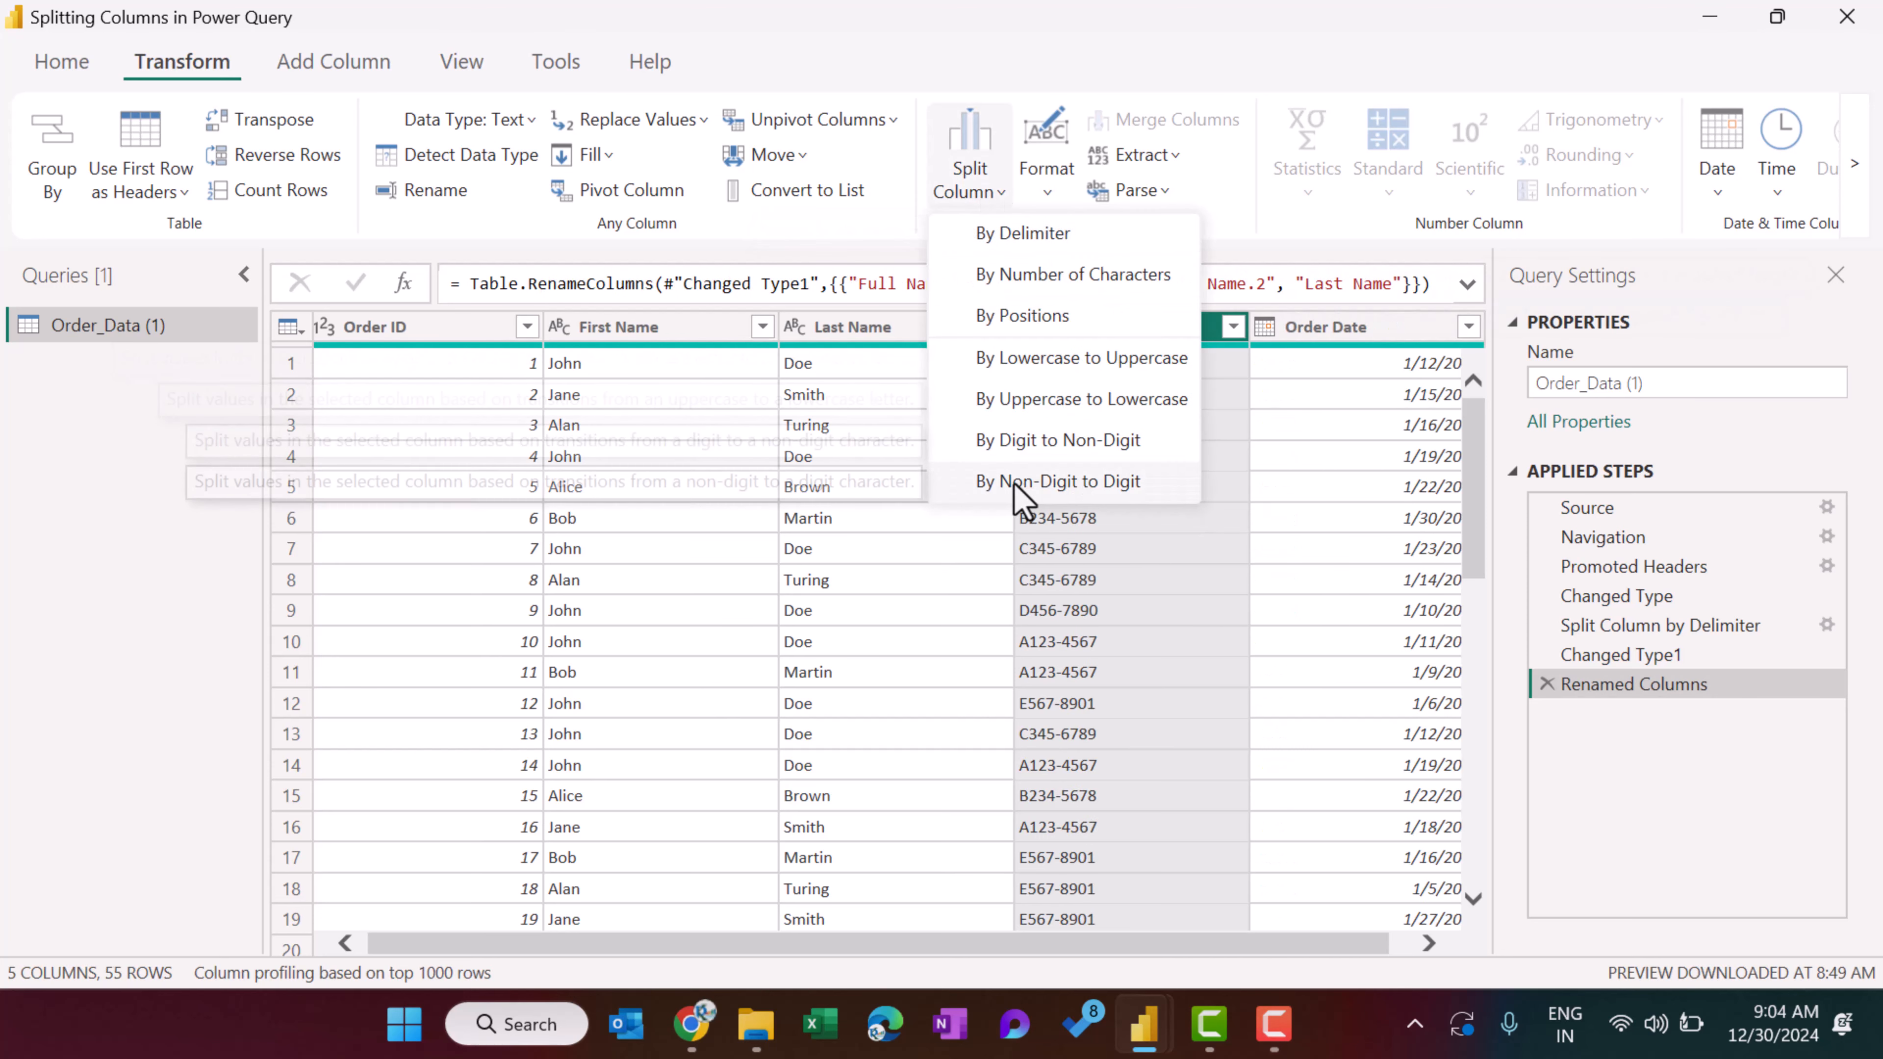
pyautogui.click(1100, 483)
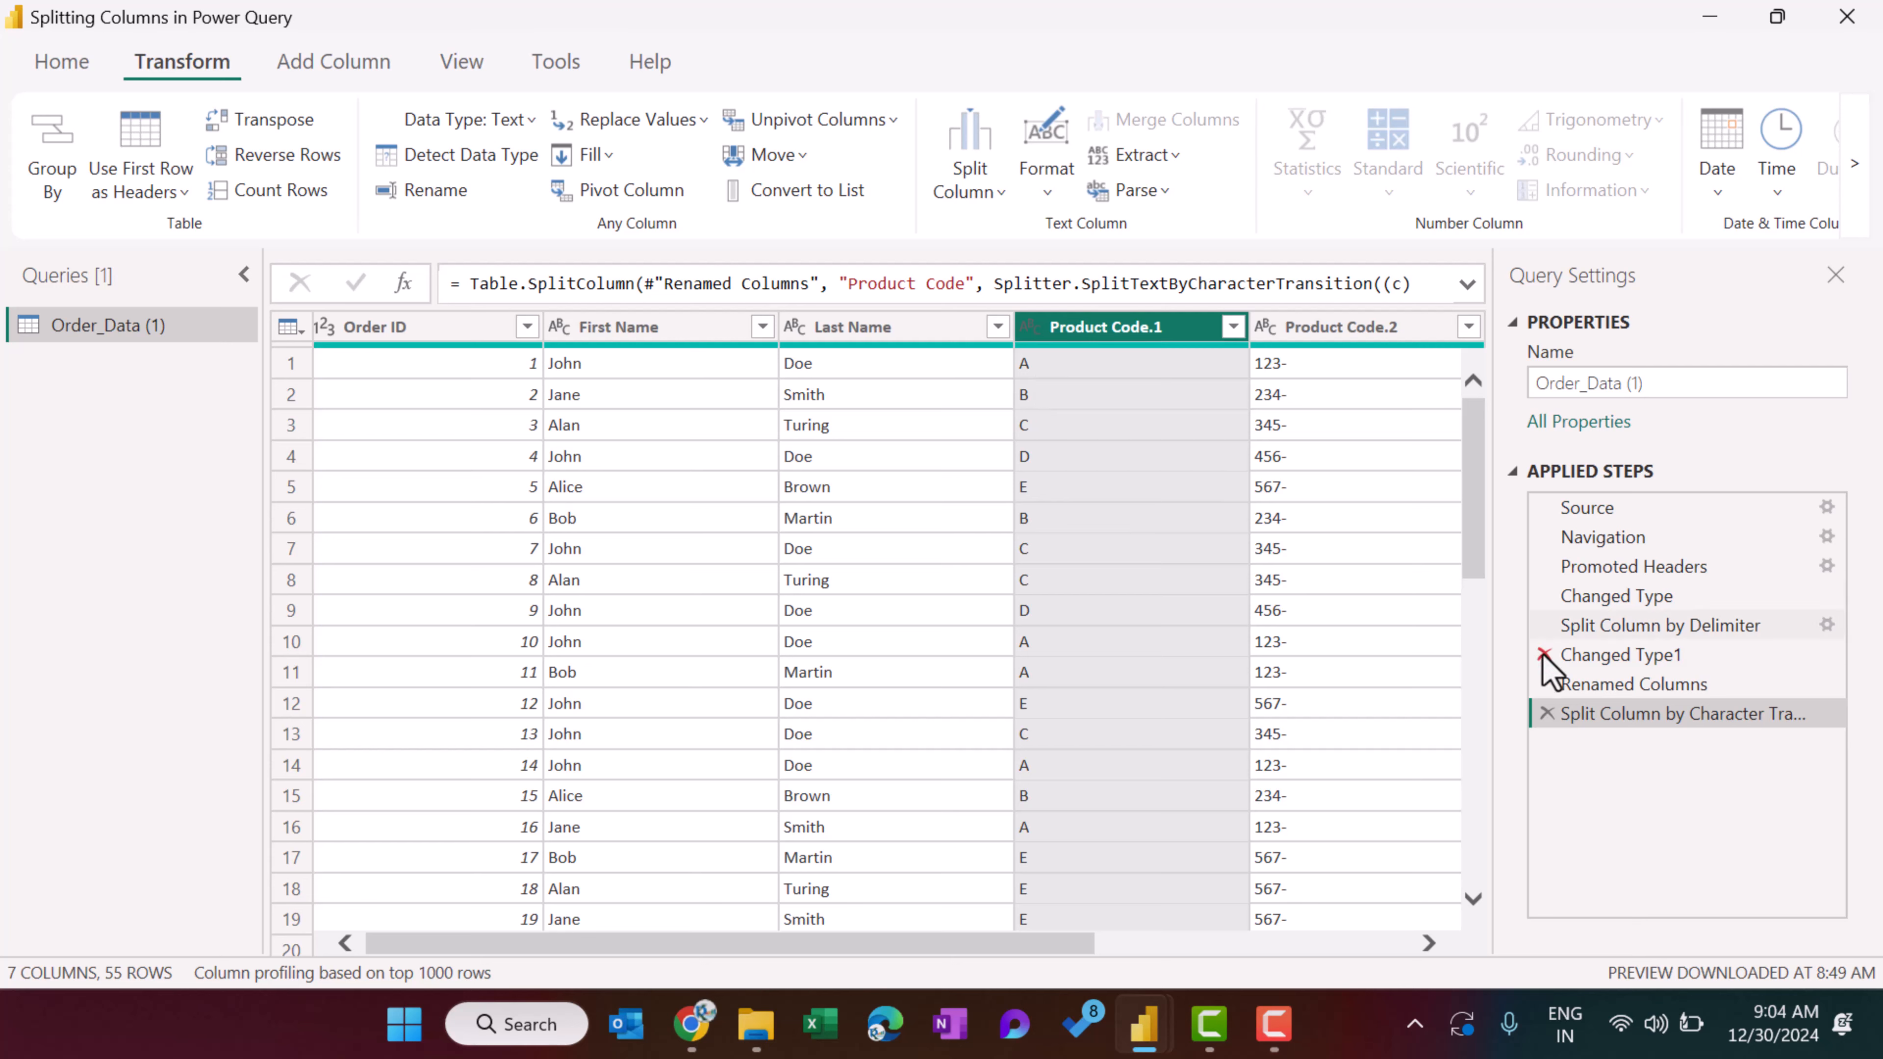
pyautogui.click(1547, 714)
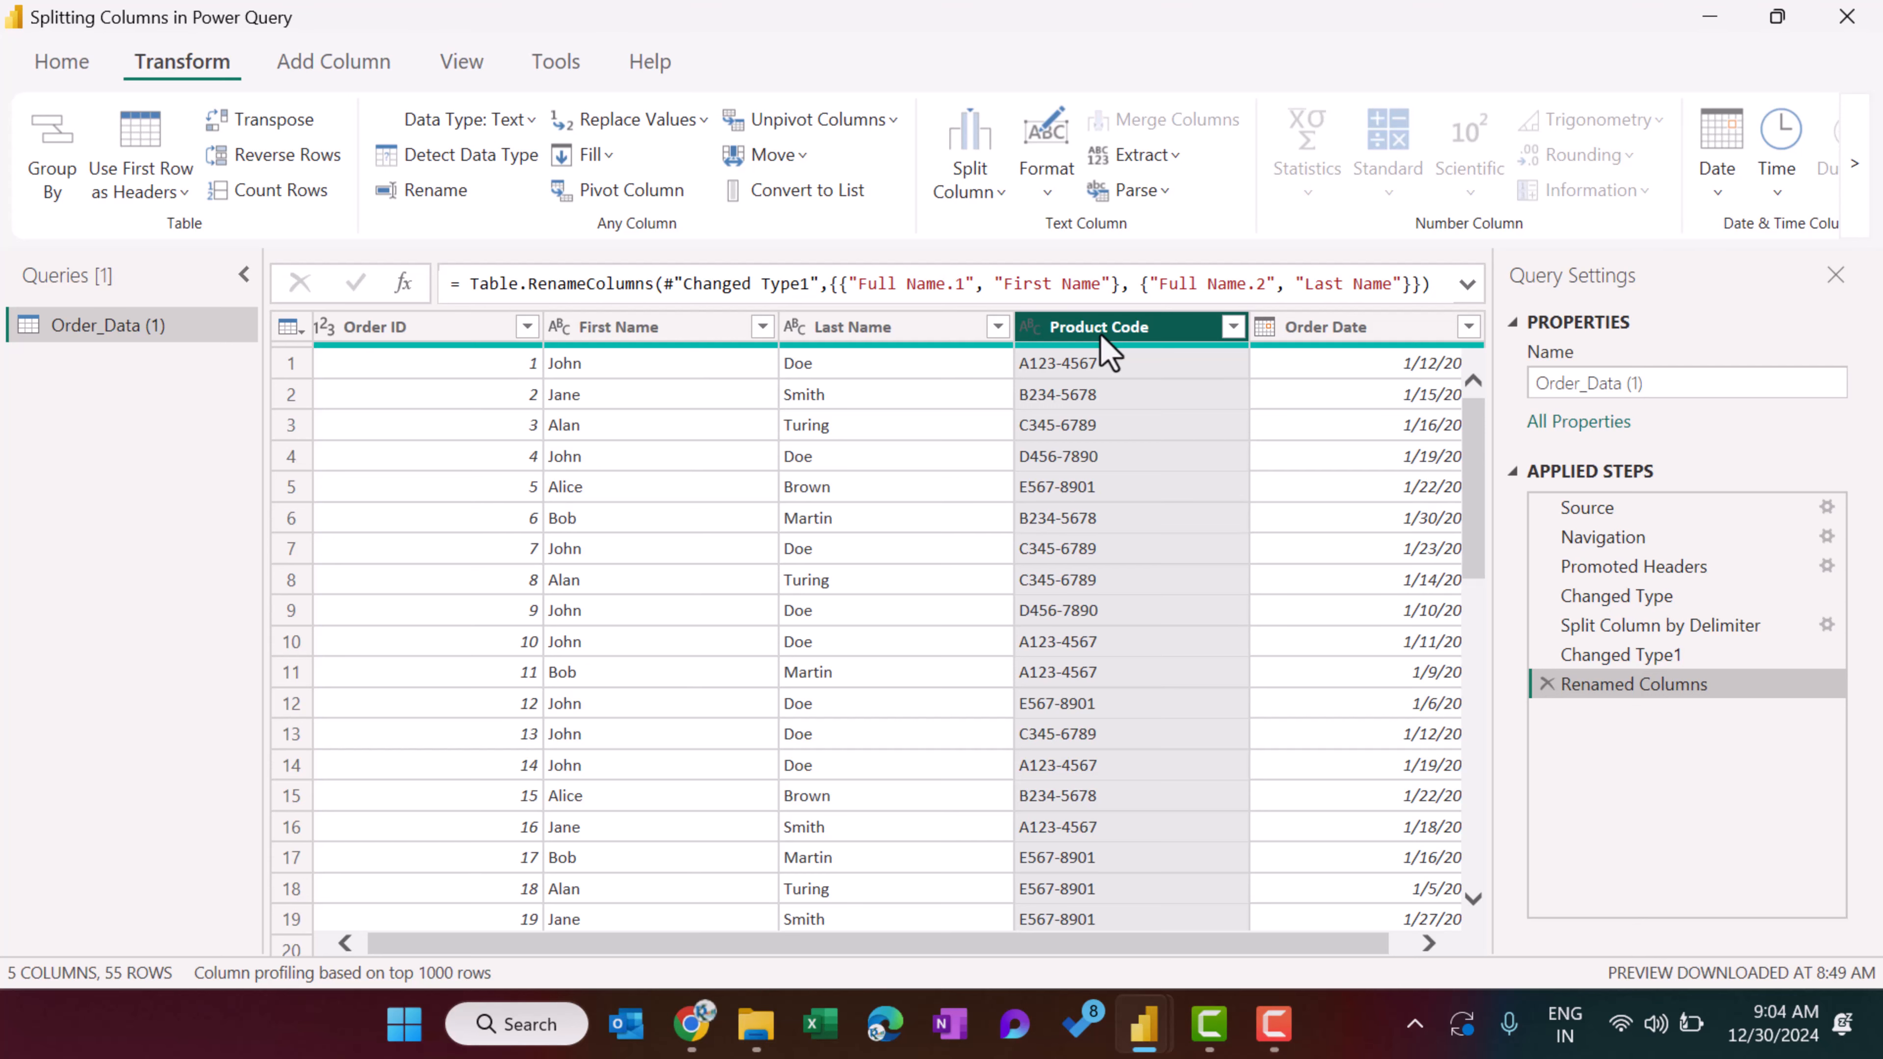
# Inspect the first row of the order table and its Product Code value.
pyautogui.click(298, 367)
pyautogui.click(1070, 367)
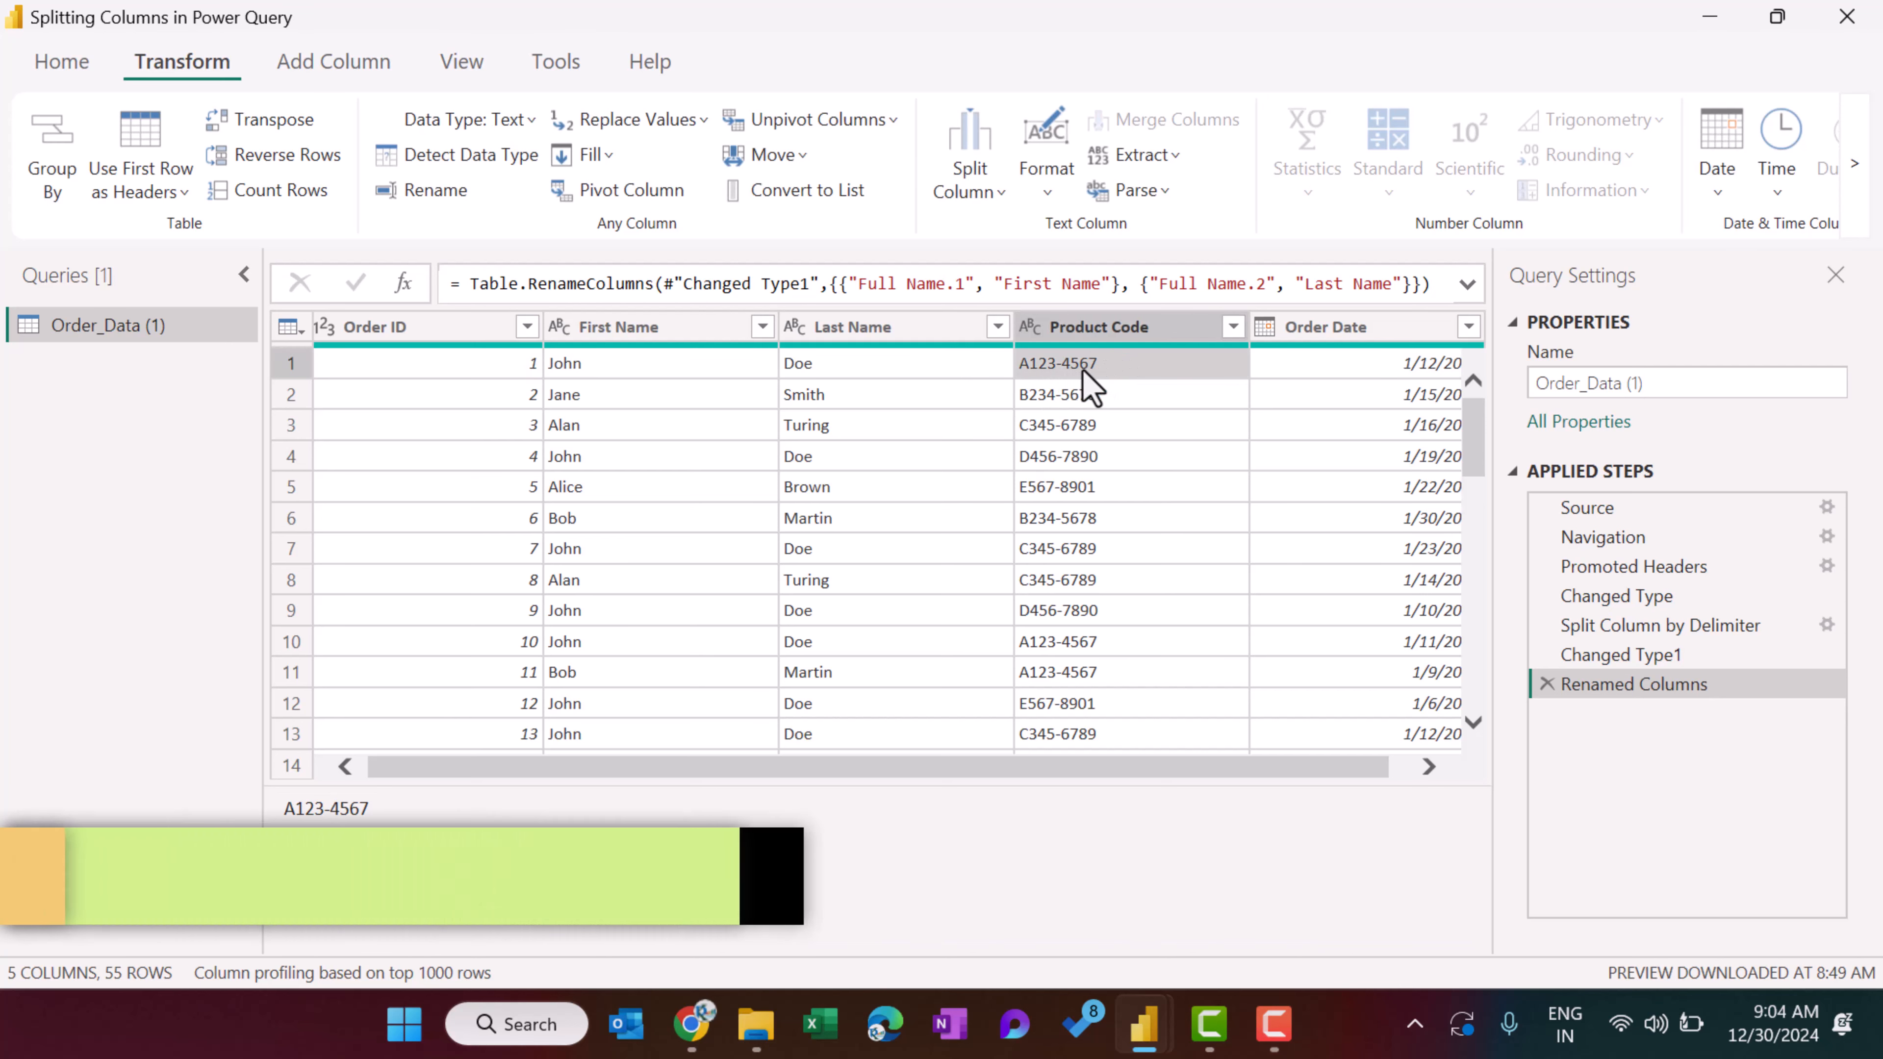
pyautogui.click(1097, 327)
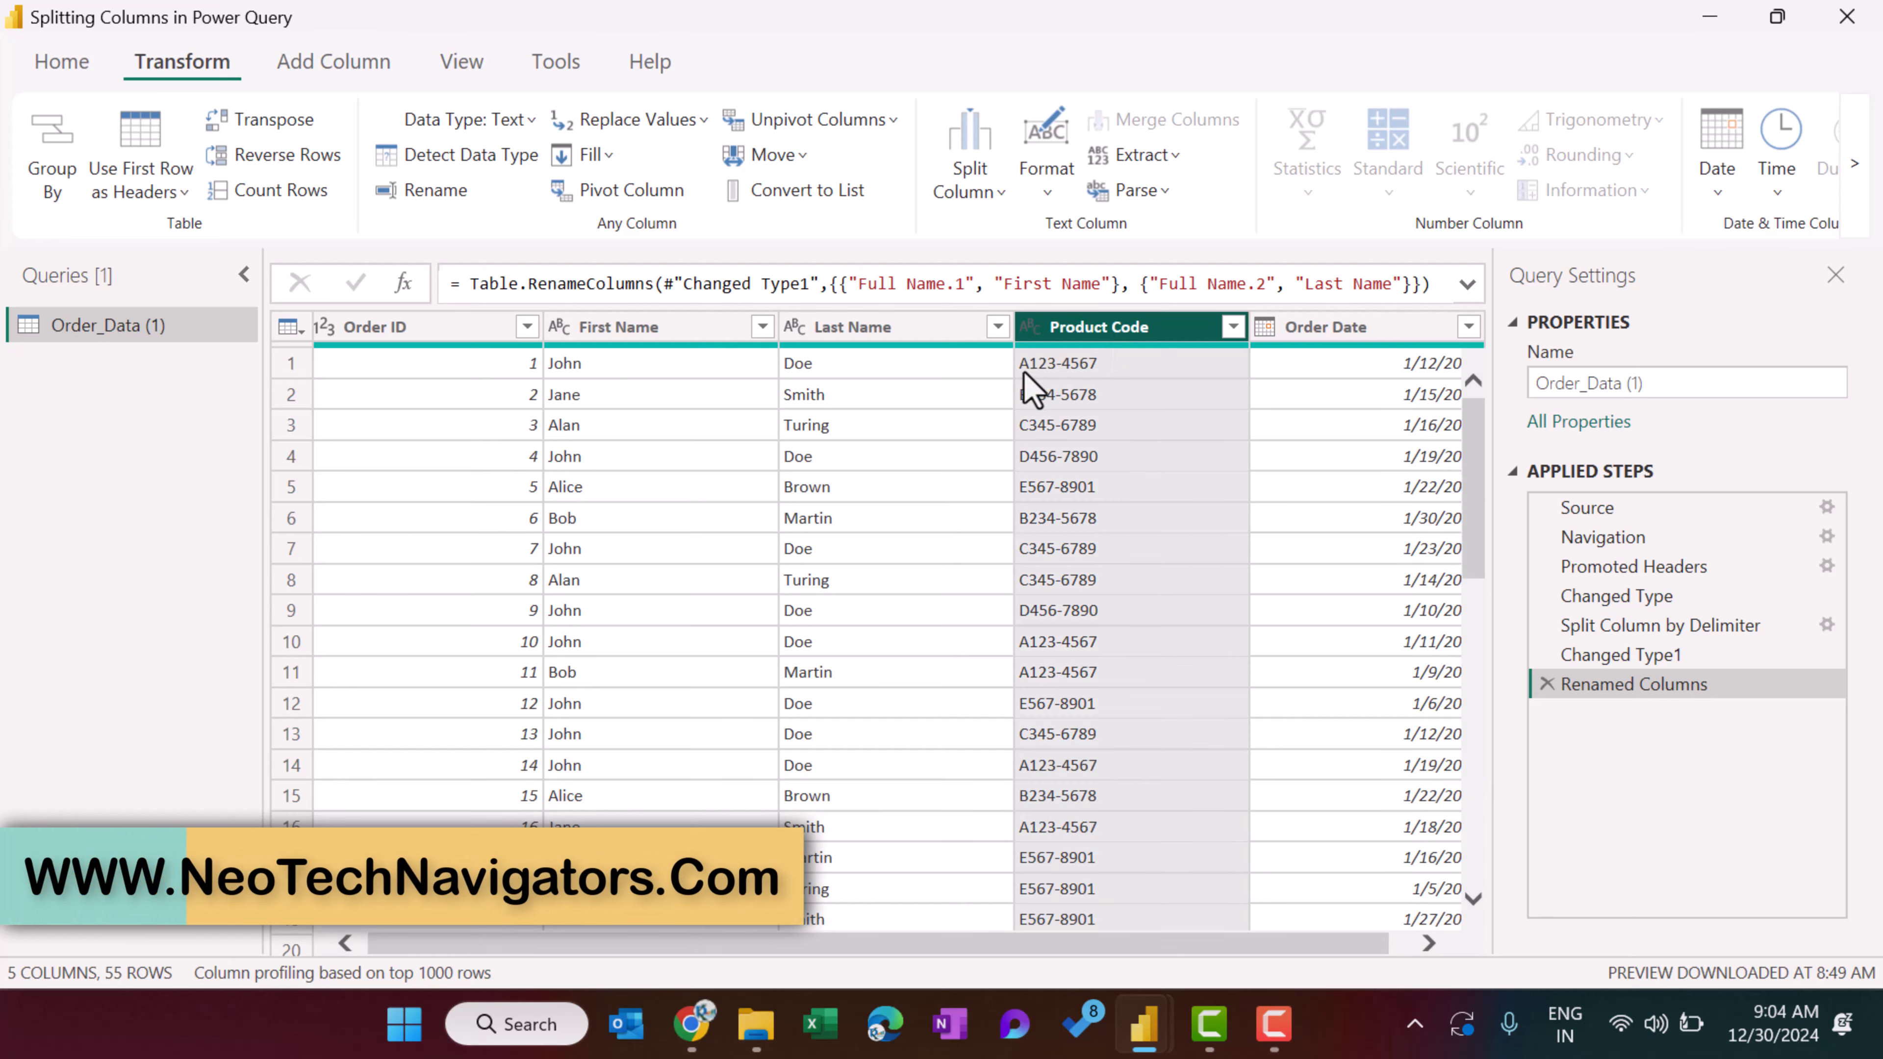
pyautogui.click(290, 363)
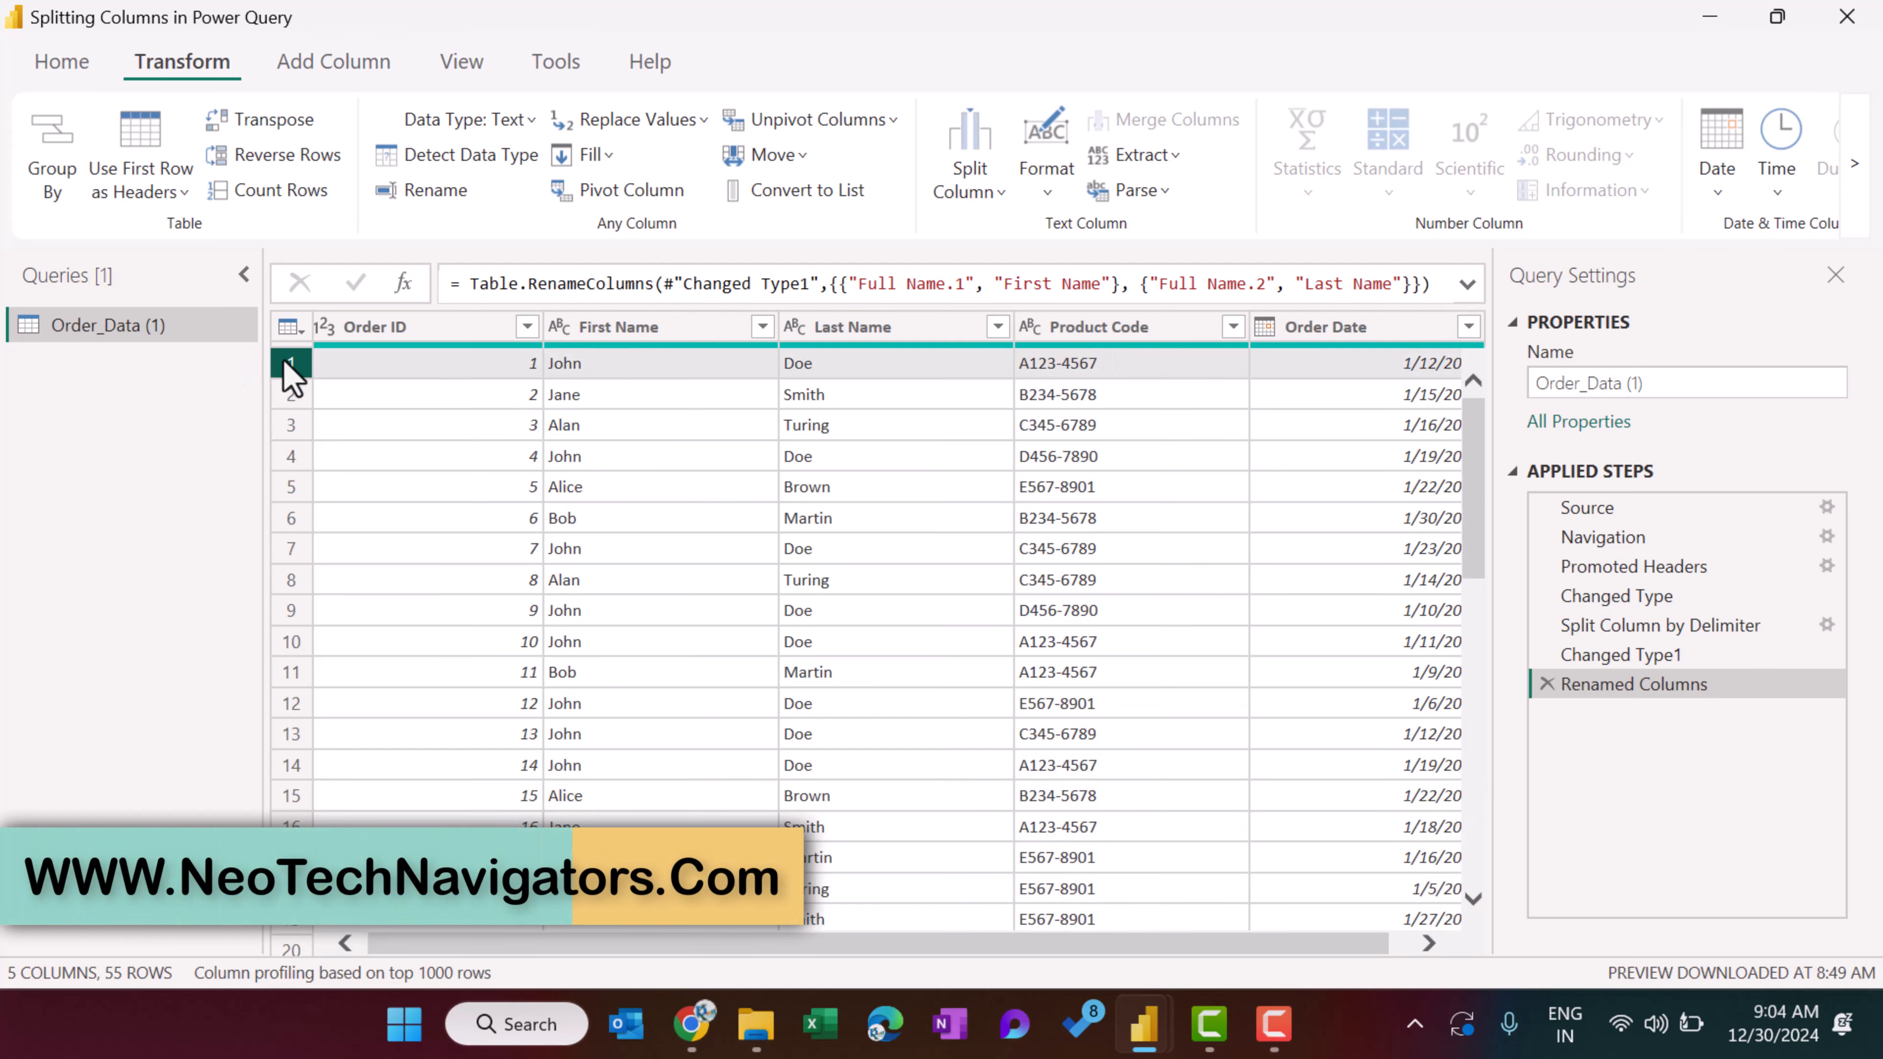
pyautogui.click(1119, 362)
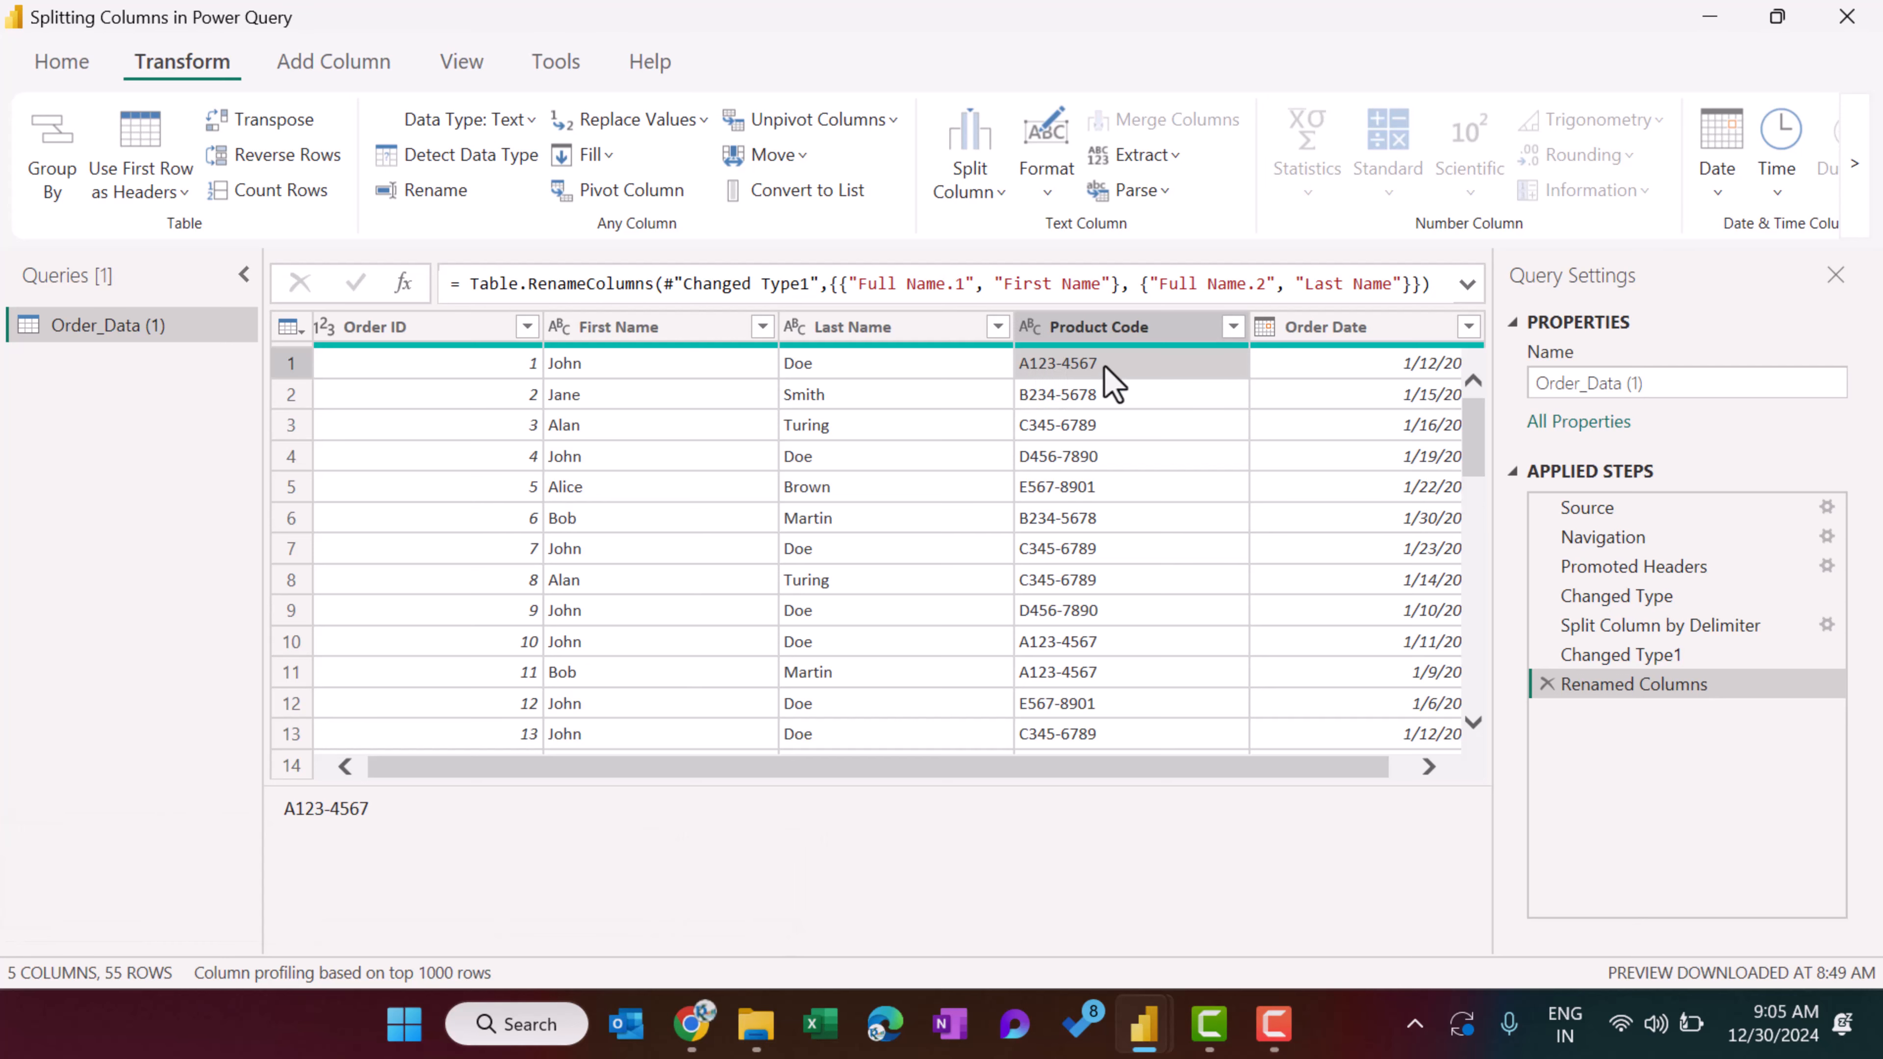
# Split the Product Code column into rows at each occurrence of the custom hyphen delimiter.
pyautogui.click(1082, 323)
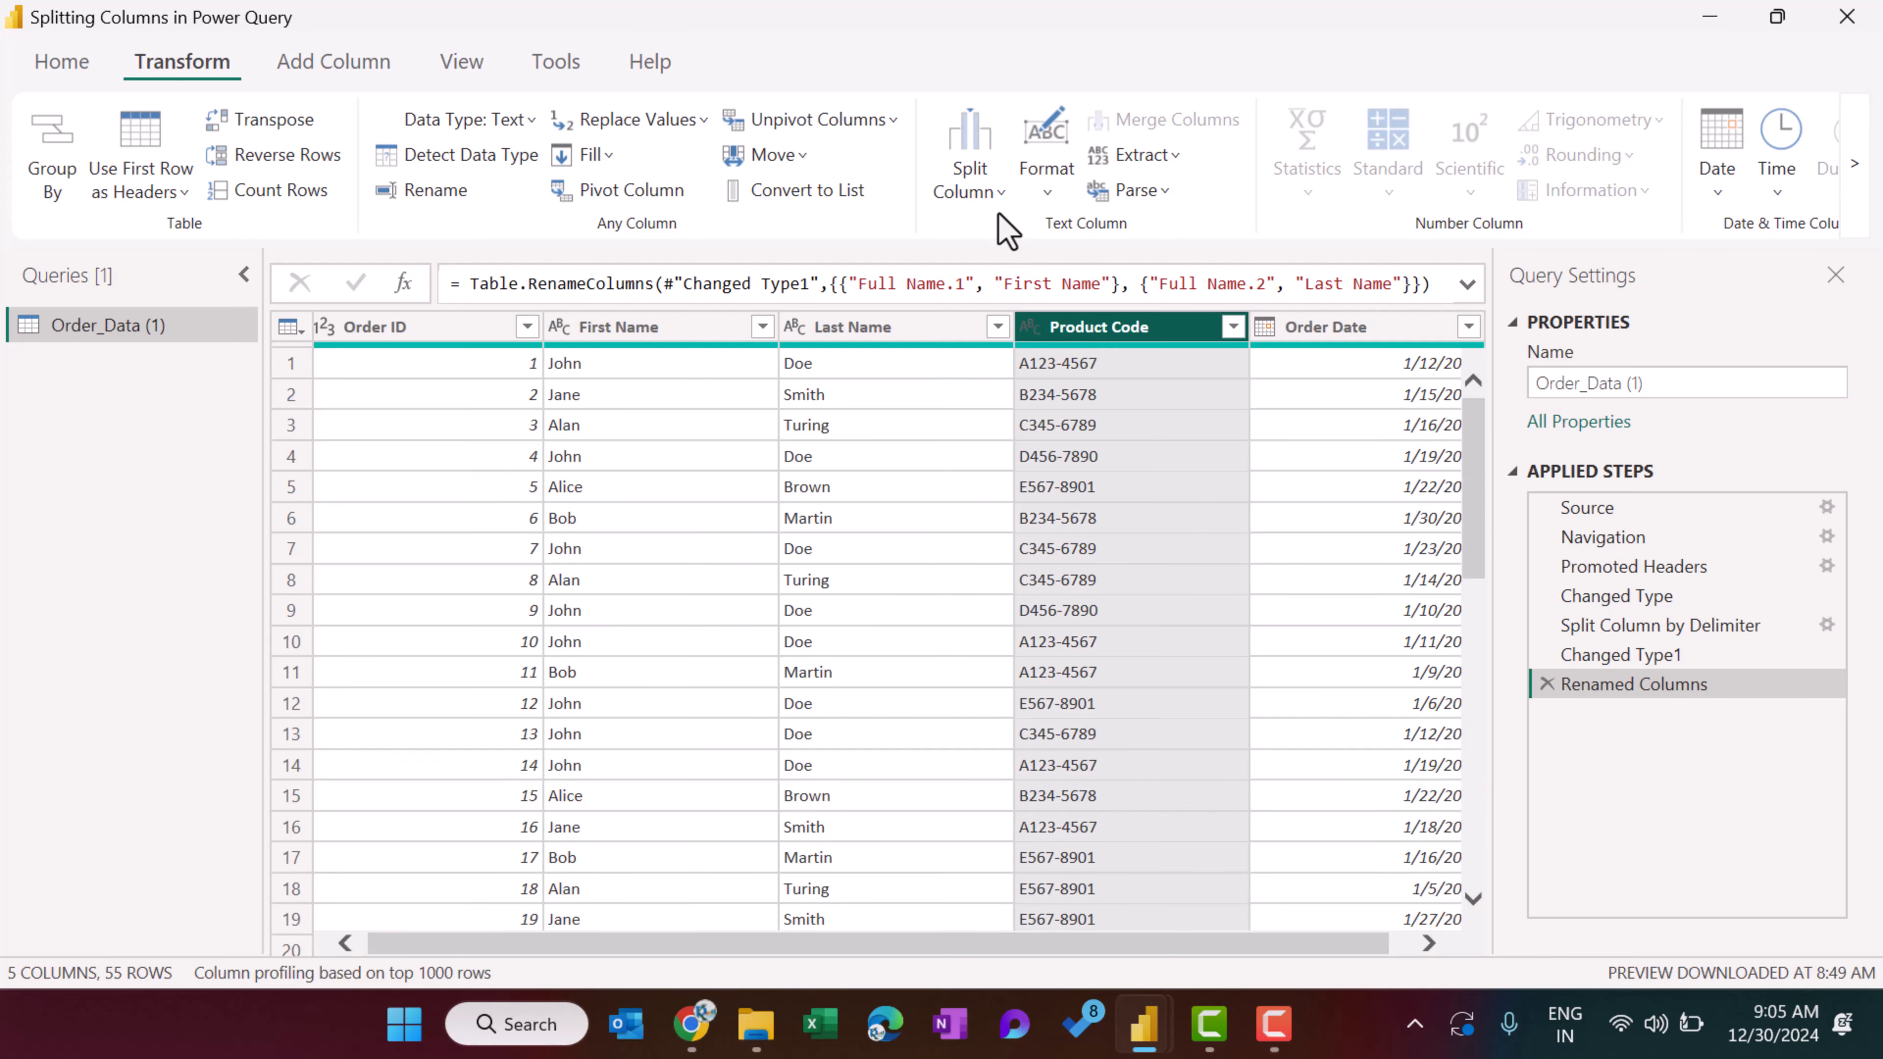
pyautogui.click(996, 194)
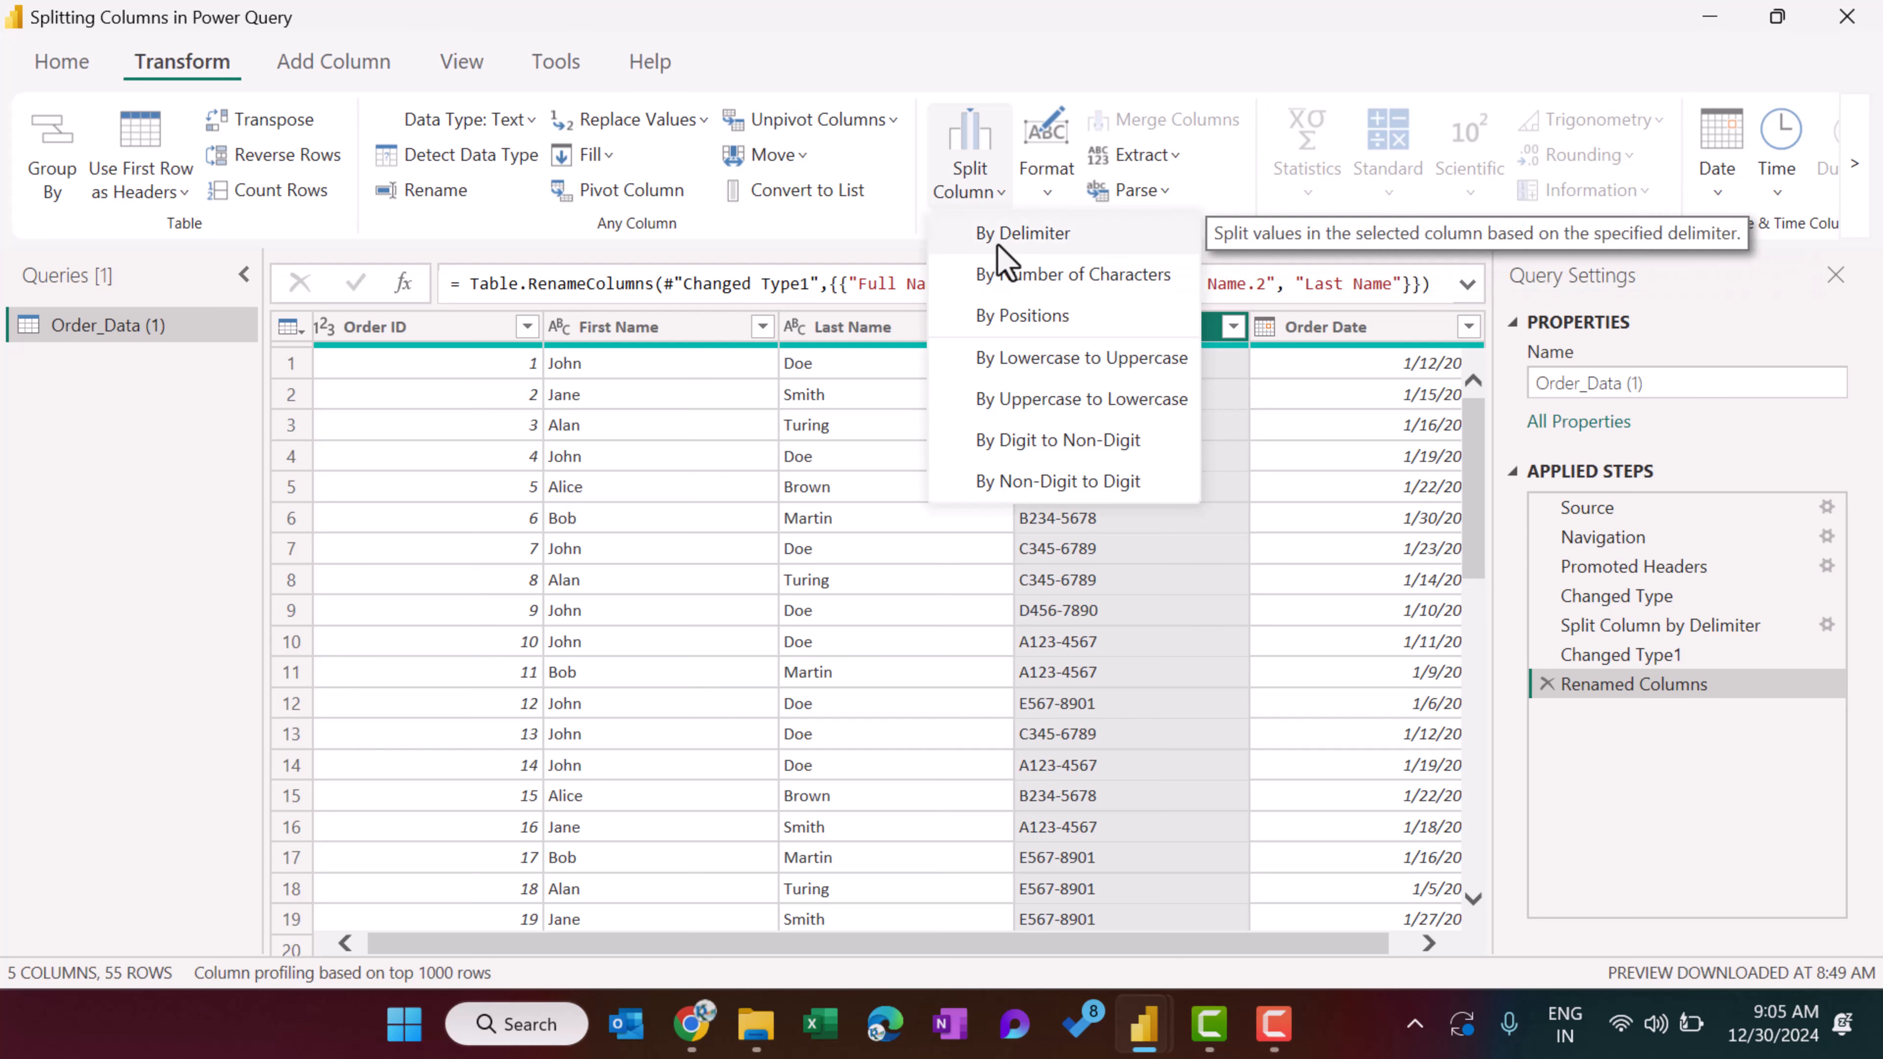
pyautogui.click(1031, 234)
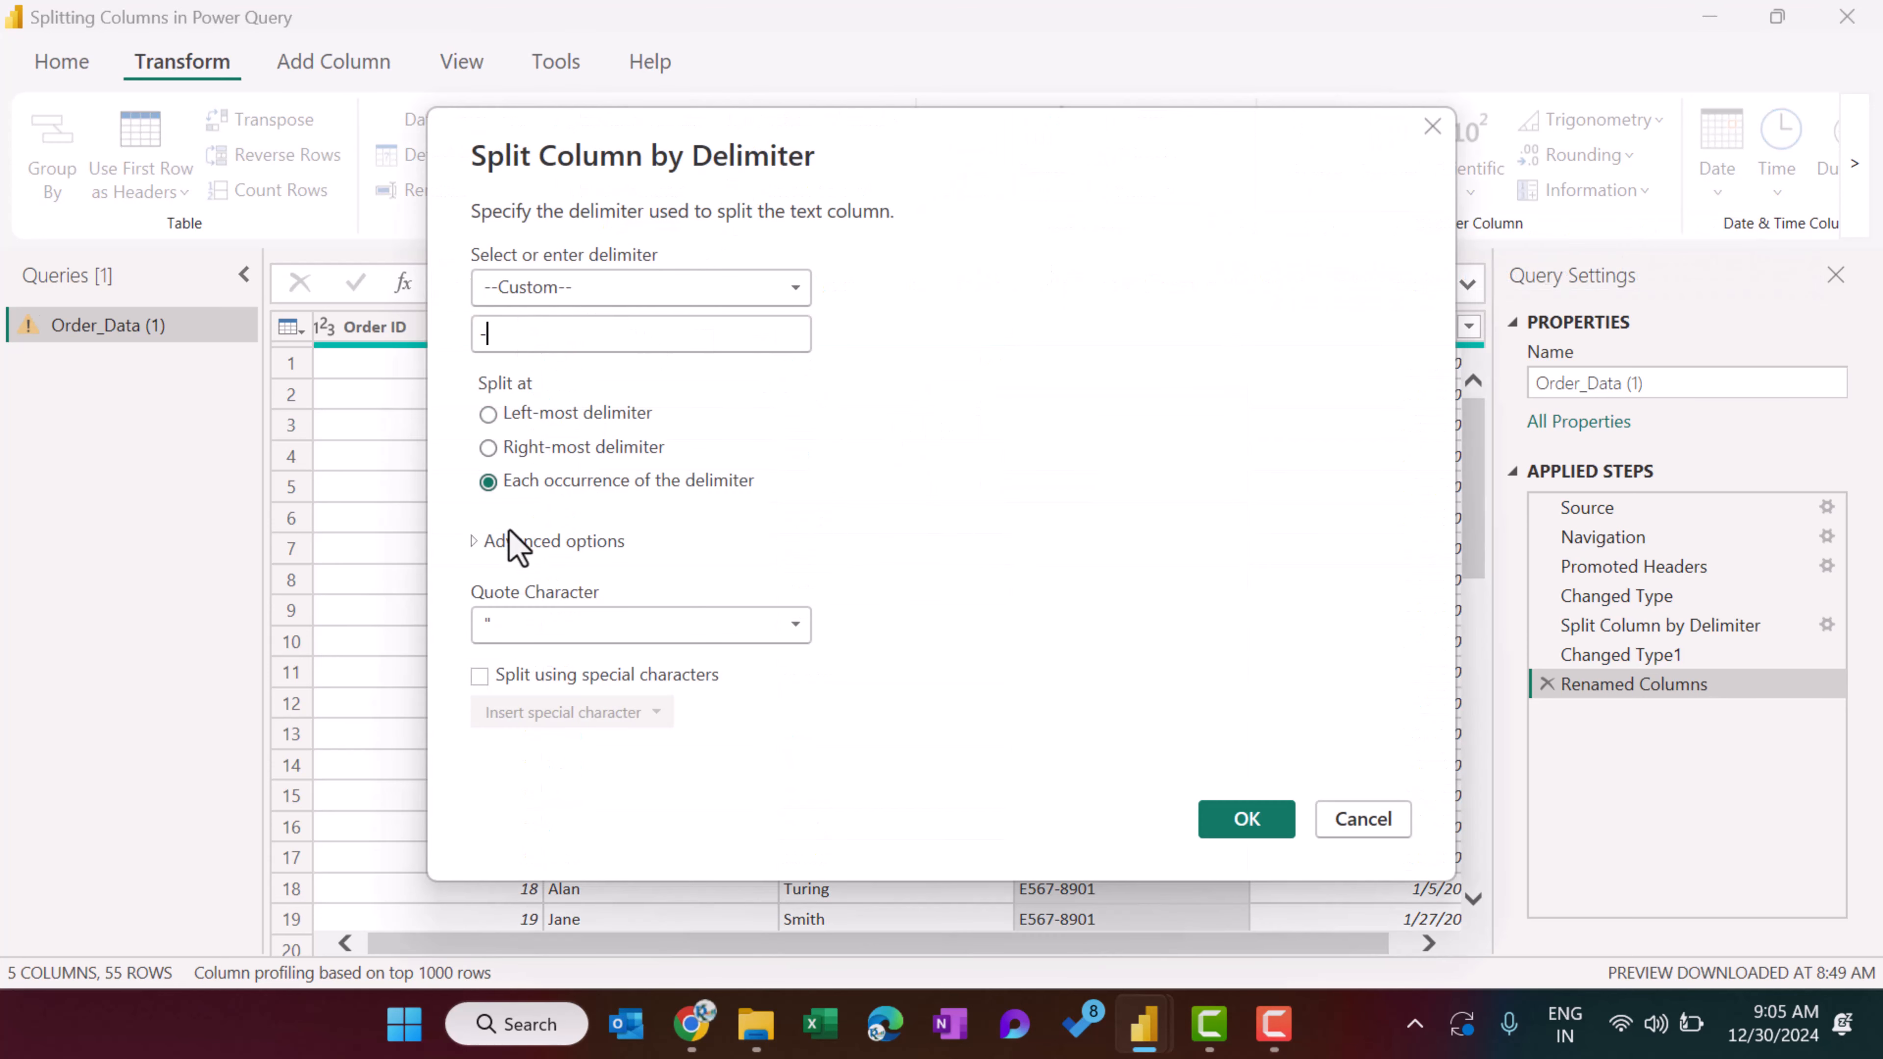
pyautogui.click(472, 546)
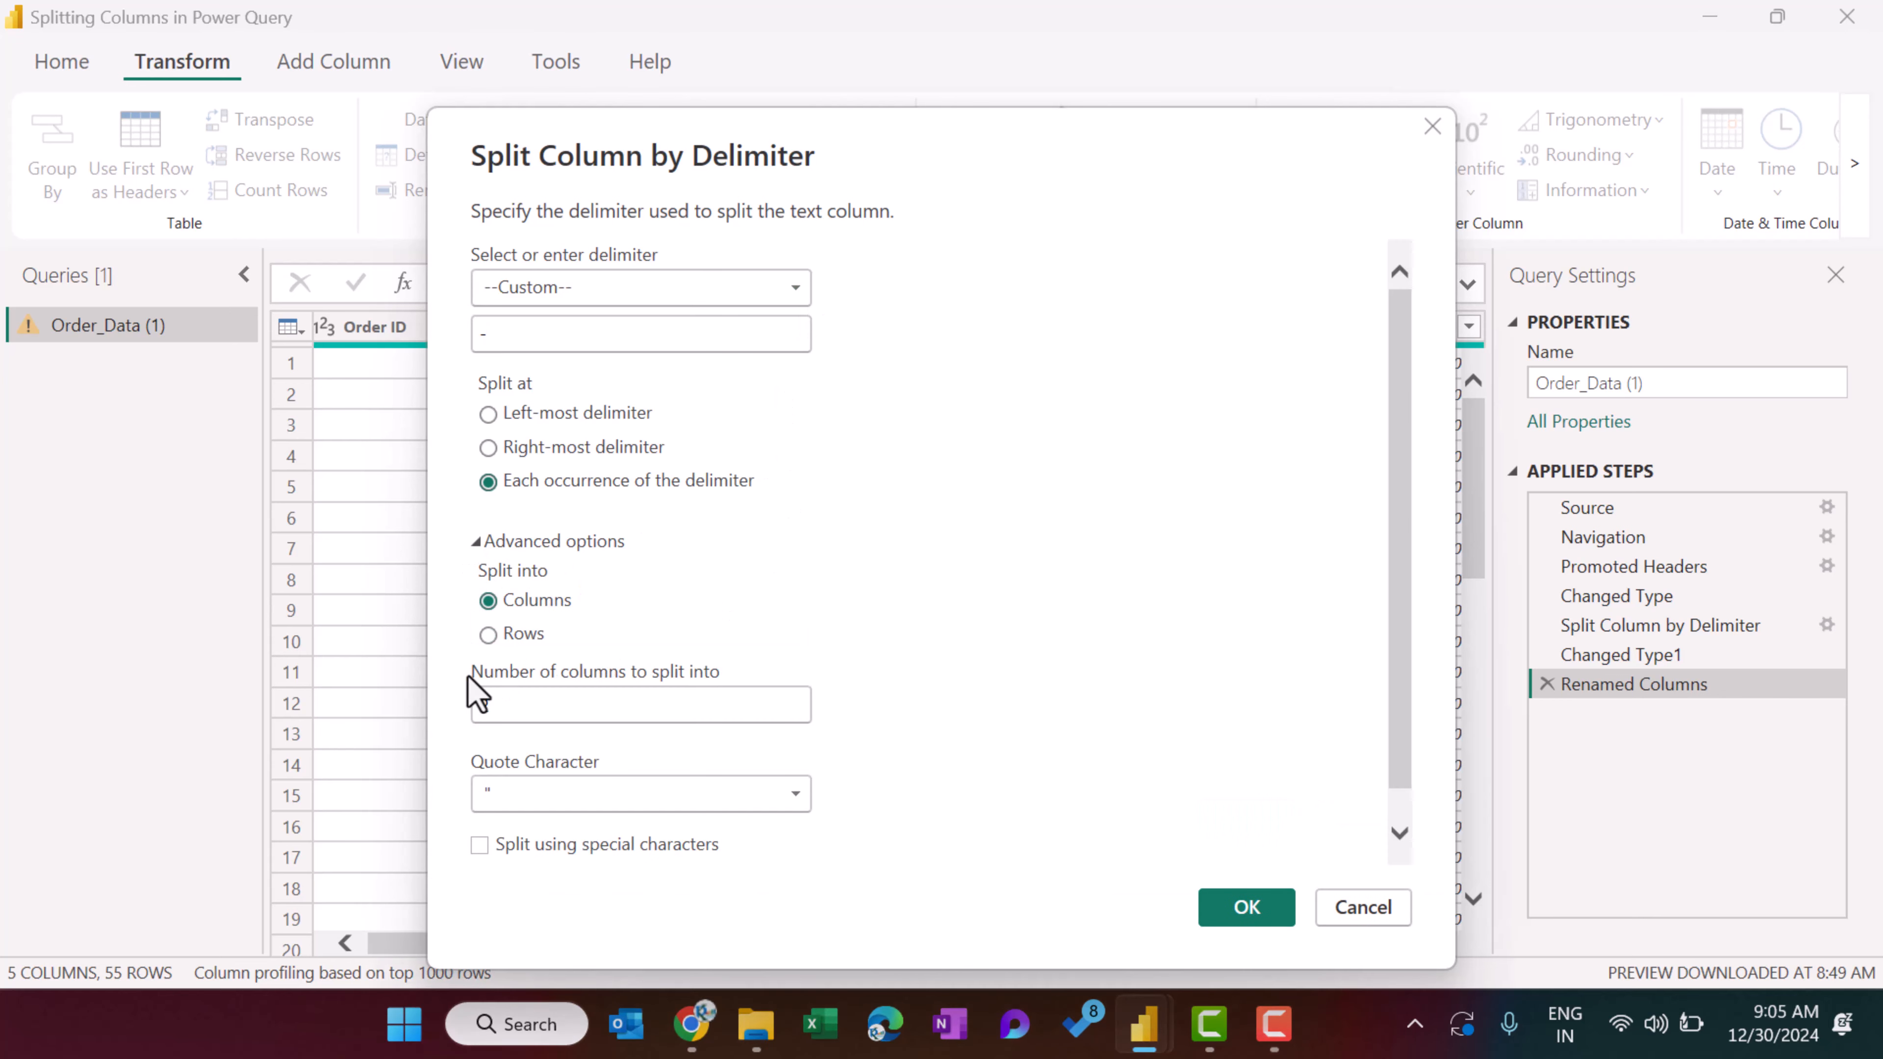
pyautogui.click(488, 634)
pyautogui.moveTo(900, 156); pyautogui.dragTo(927, 50)
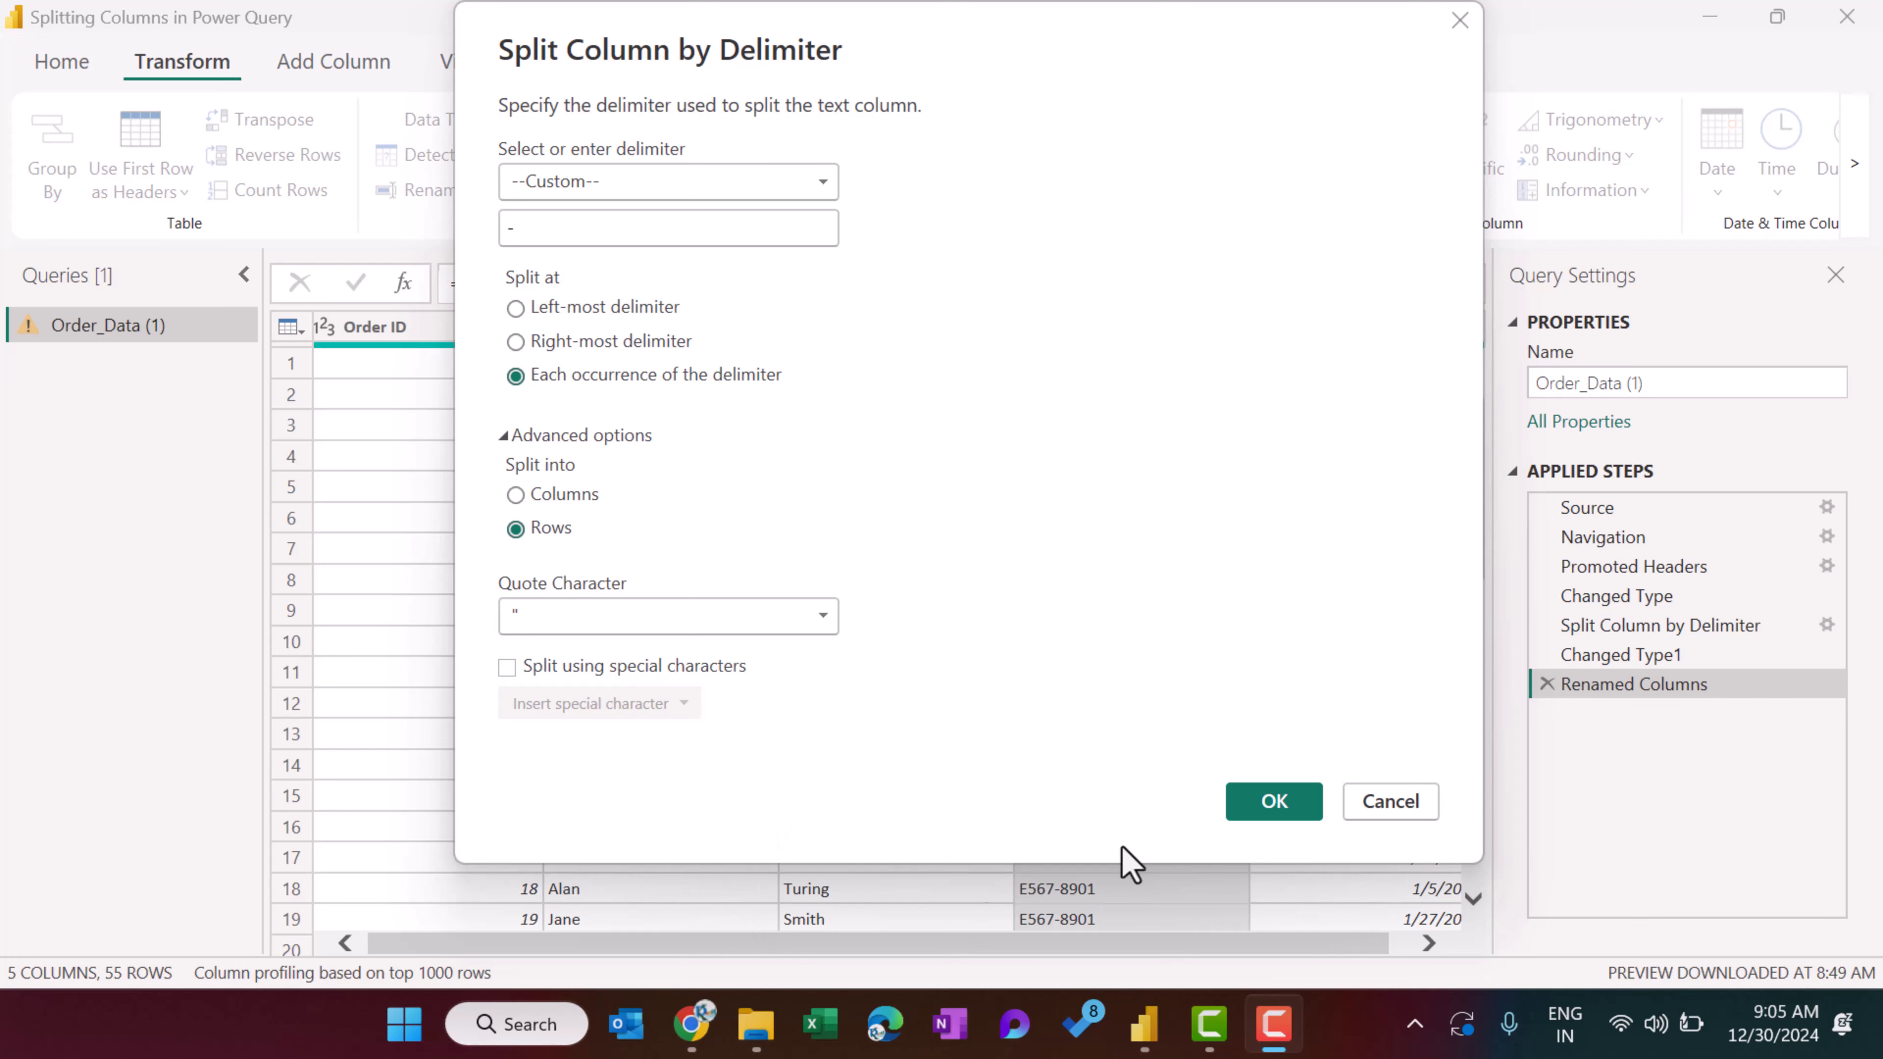
pyautogui.click(1275, 802)
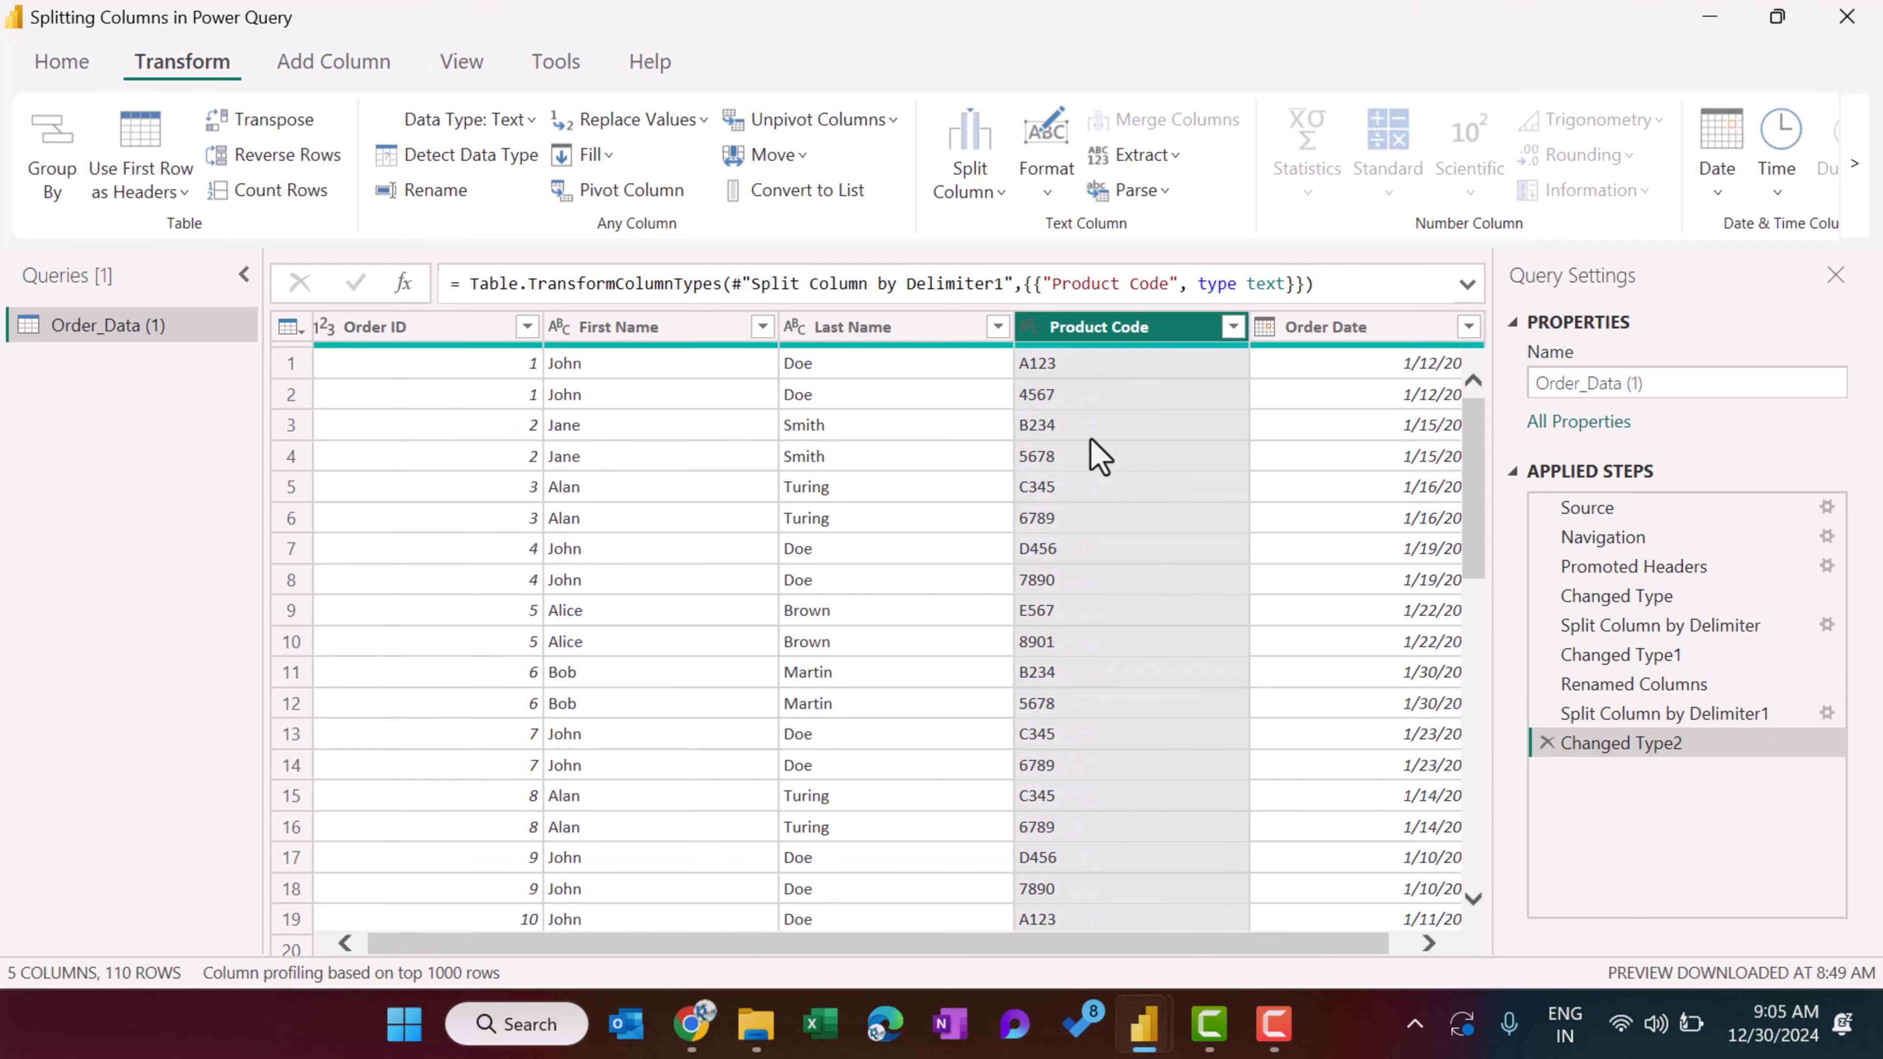
# Examine the first two rows and their Product Code values to compare the split records for the first order.
pyautogui.click(1094, 371)
pyautogui.click(291, 365)
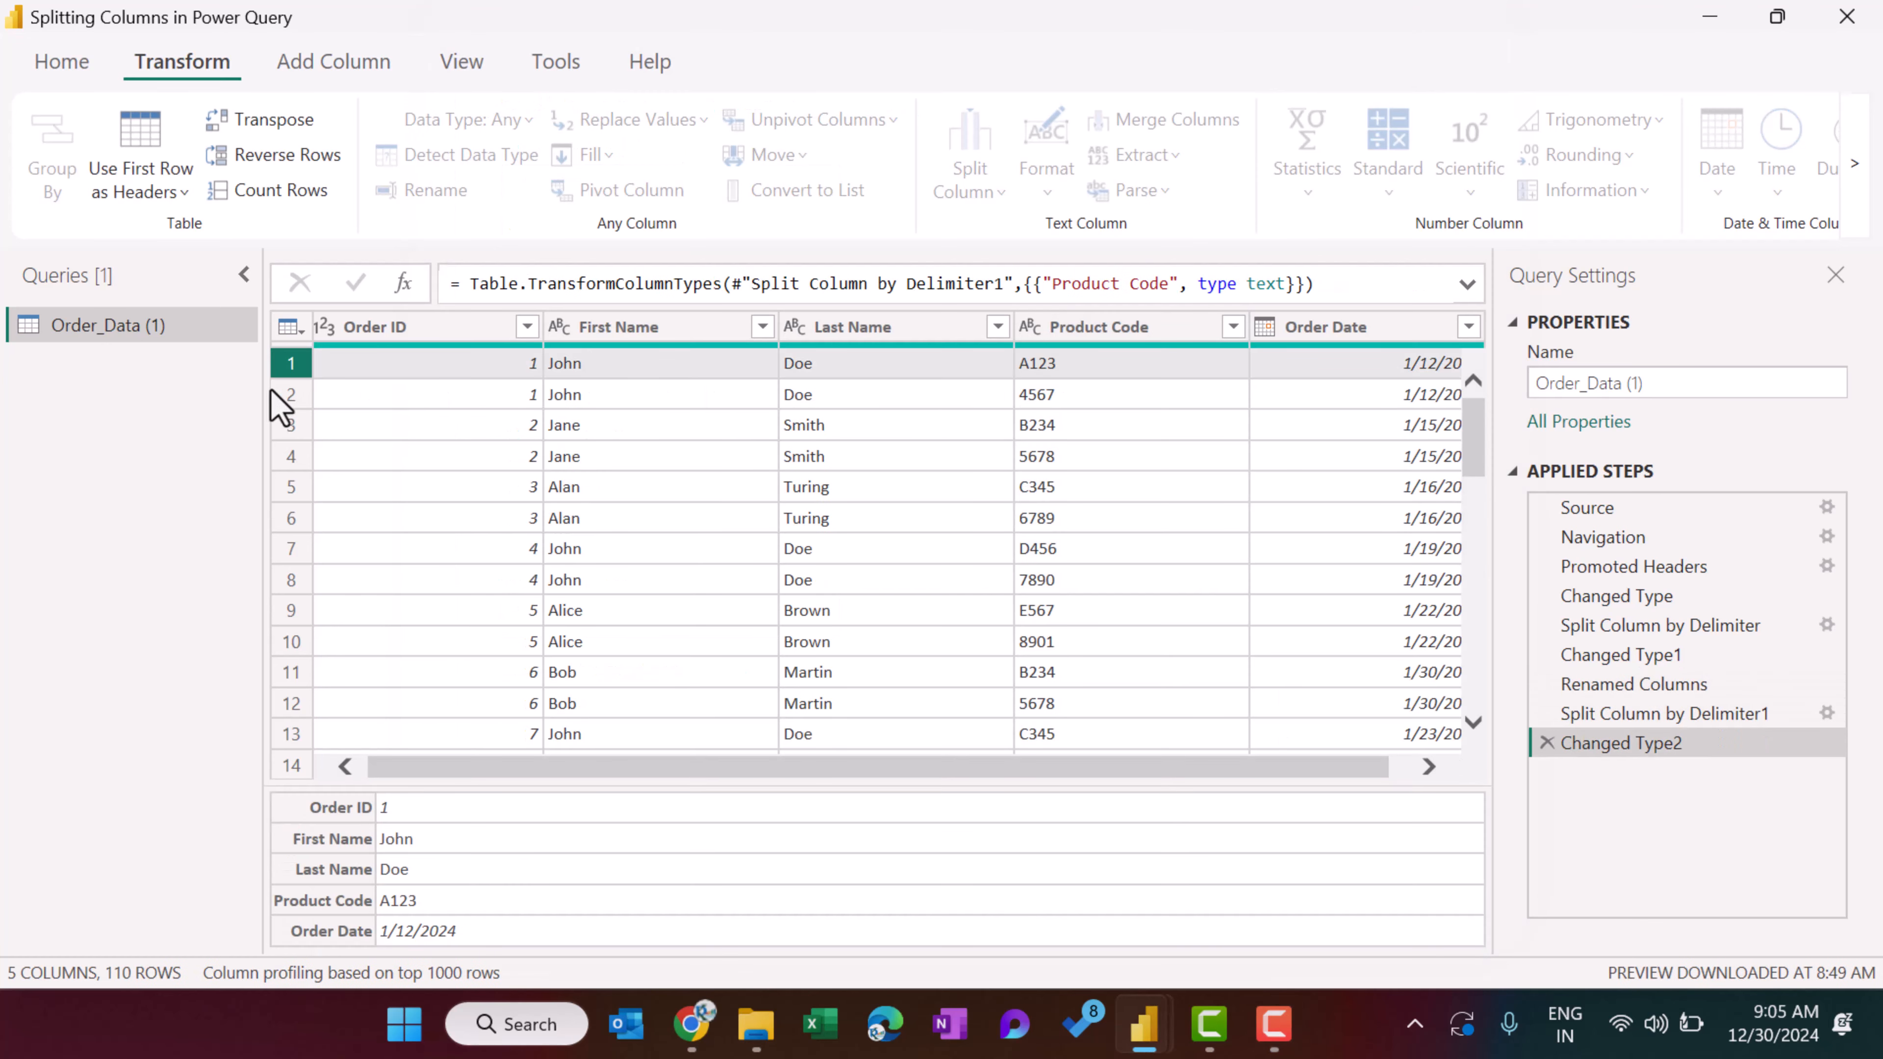
pyautogui.click(289, 397)
pyautogui.click(291, 365)
pyautogui.click(1049, 368)
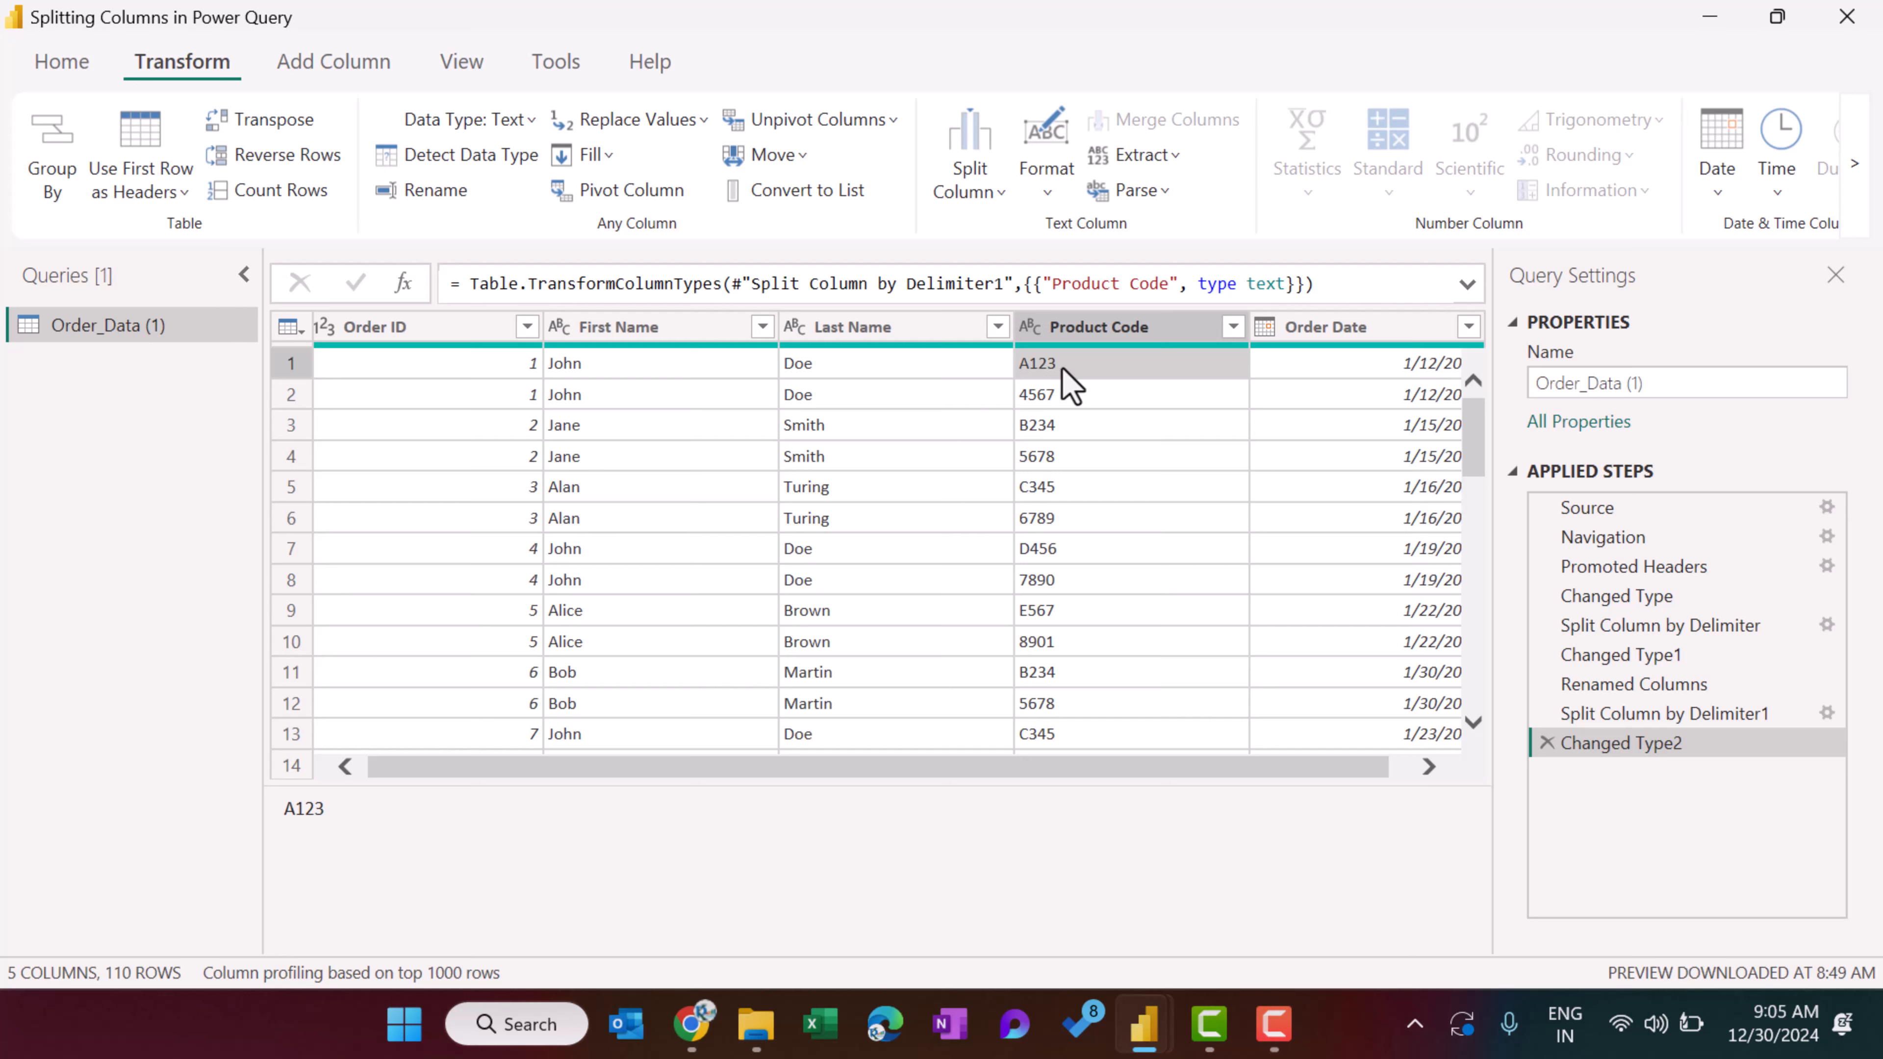
pyautogui.click(1062, 388)
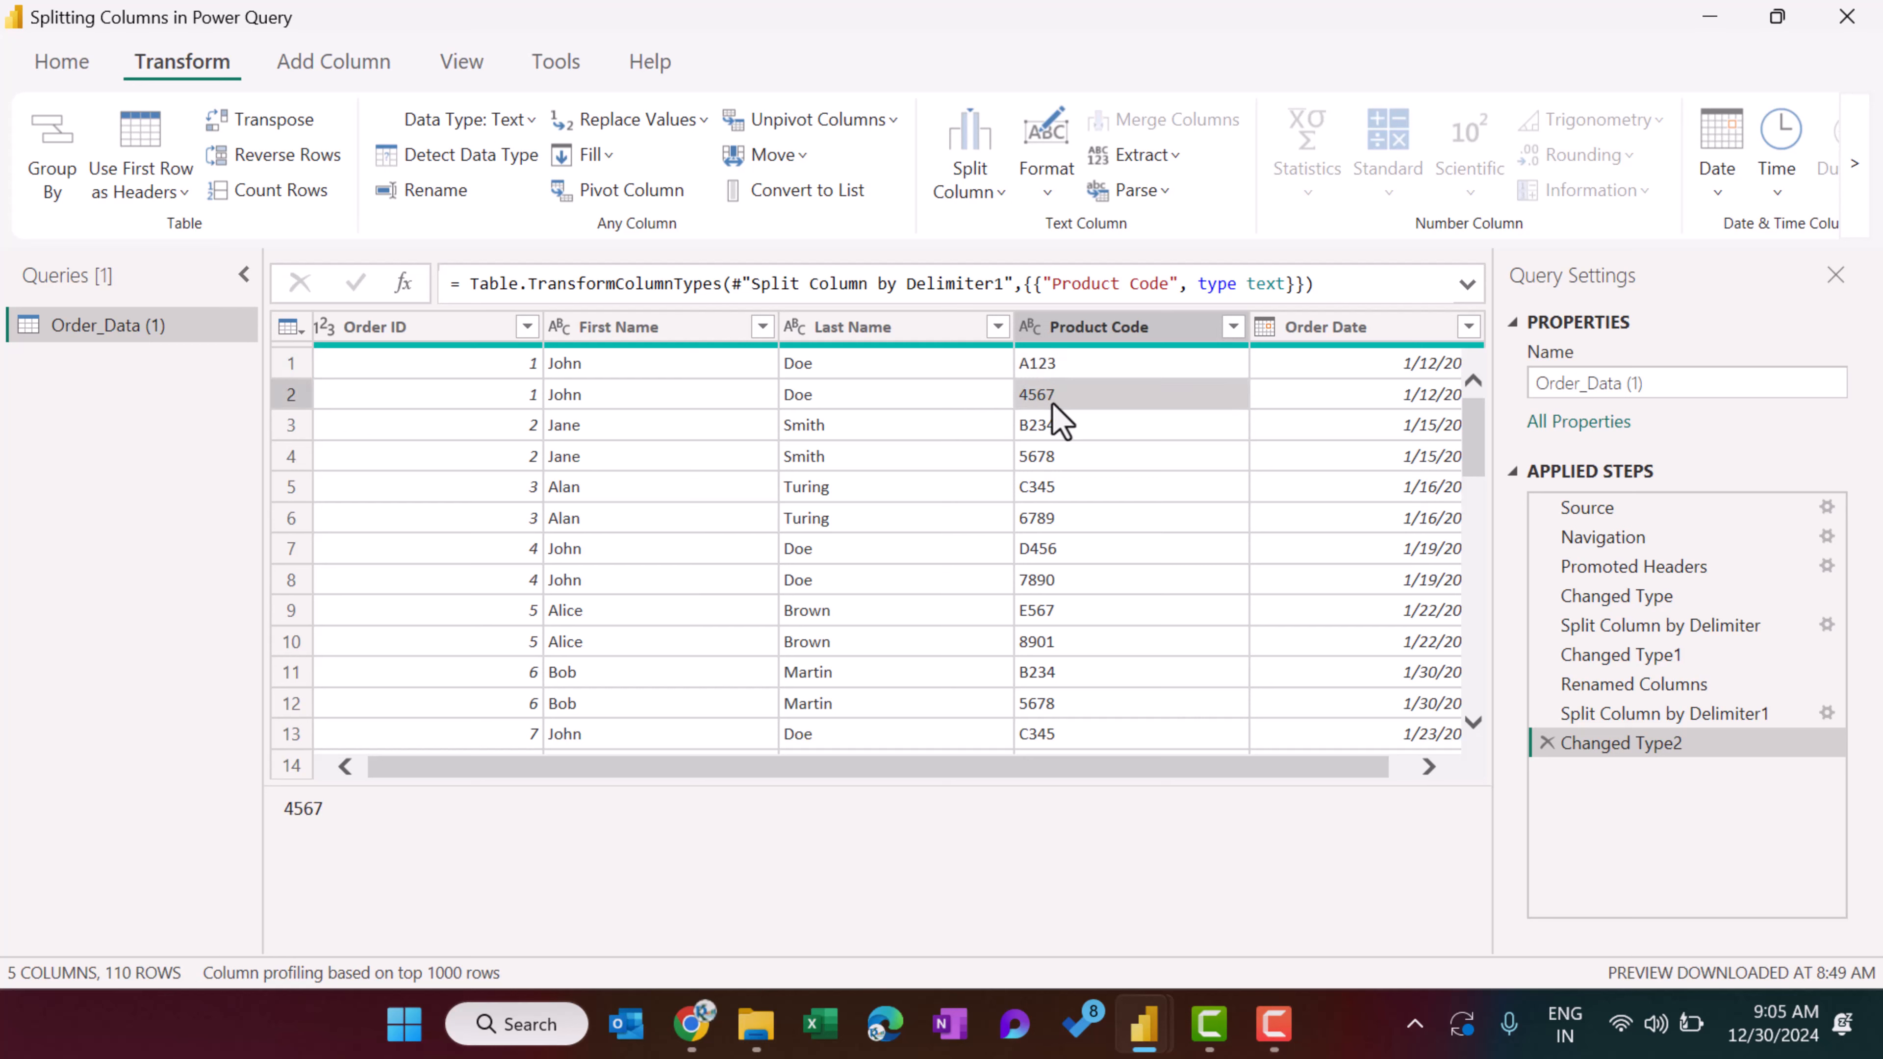